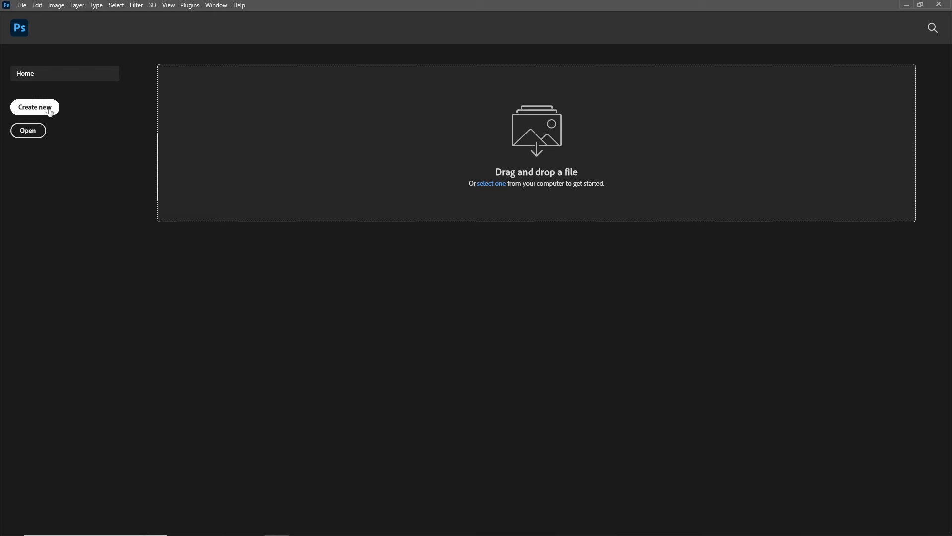
Step: Start a new document from the Home screen using a square 2160 × 2160 px, 300 resolution preset
left_click(35, 107)
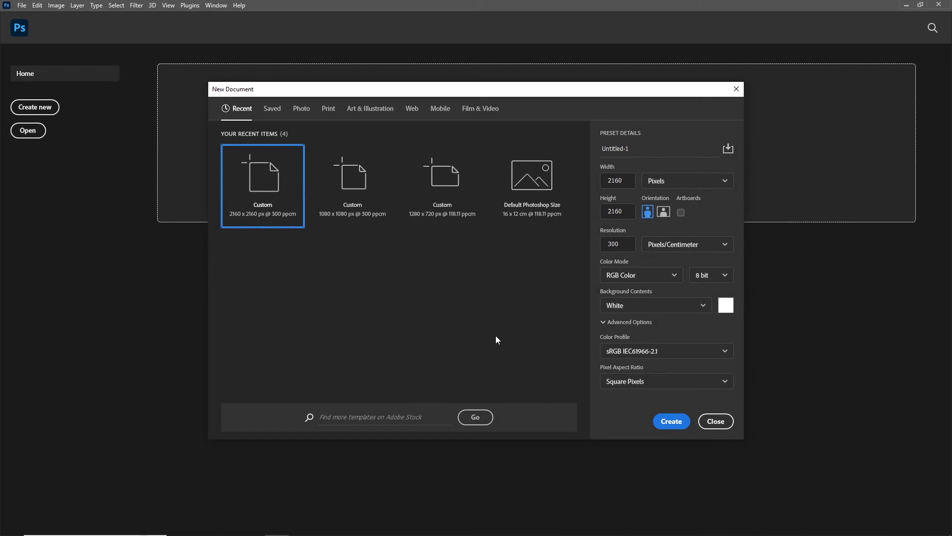
Step: Name the new document Pizza_poster_03 and create it
left_click(619, 153)
type("Pizza_poster_03")
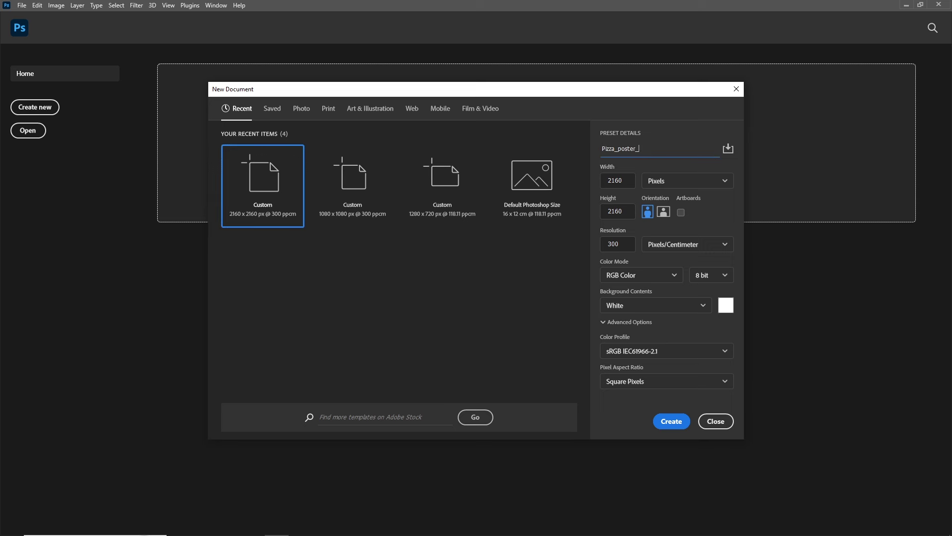
left_click(671, 421)
Step: Add a pale cream Solid Color fill layer (#f0e4b4) as the background
left_click(863, 526)
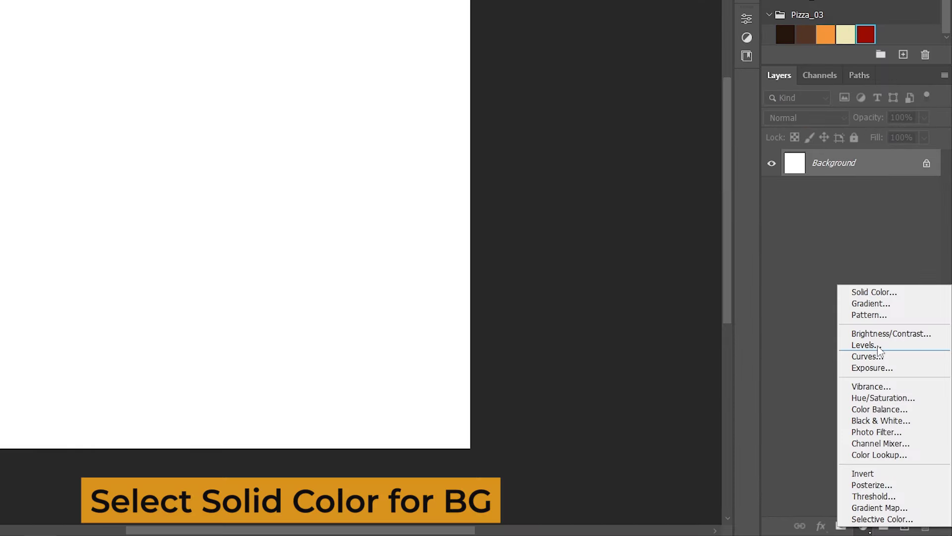
left_click(874, 291)
left_click(871, 157)
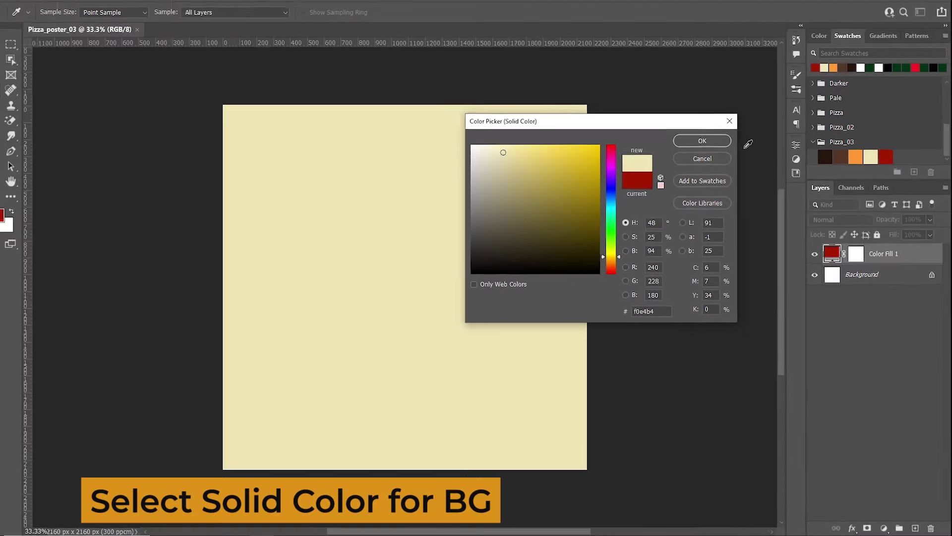
left_click(704, 146)
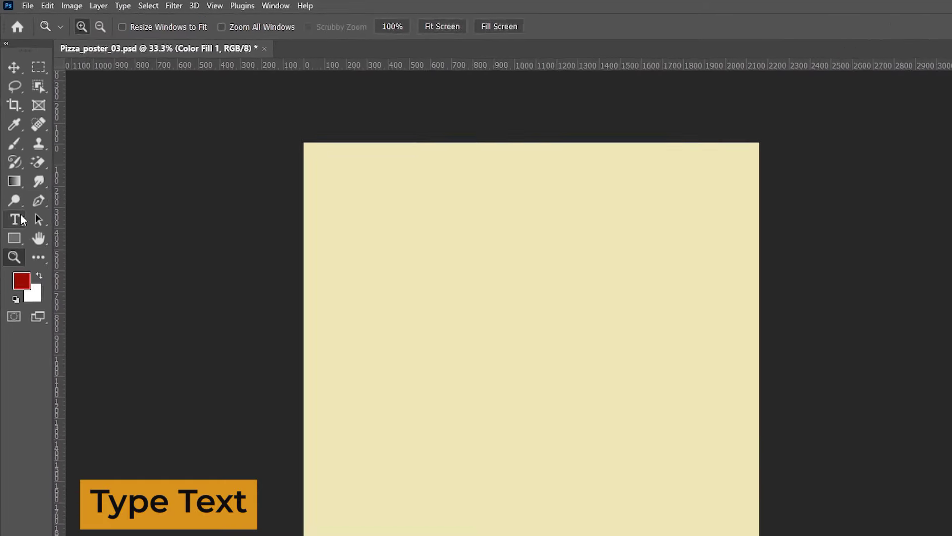
Step: Type DELICIOUS in ChunkFive Print near the top of the canvas
key("t")
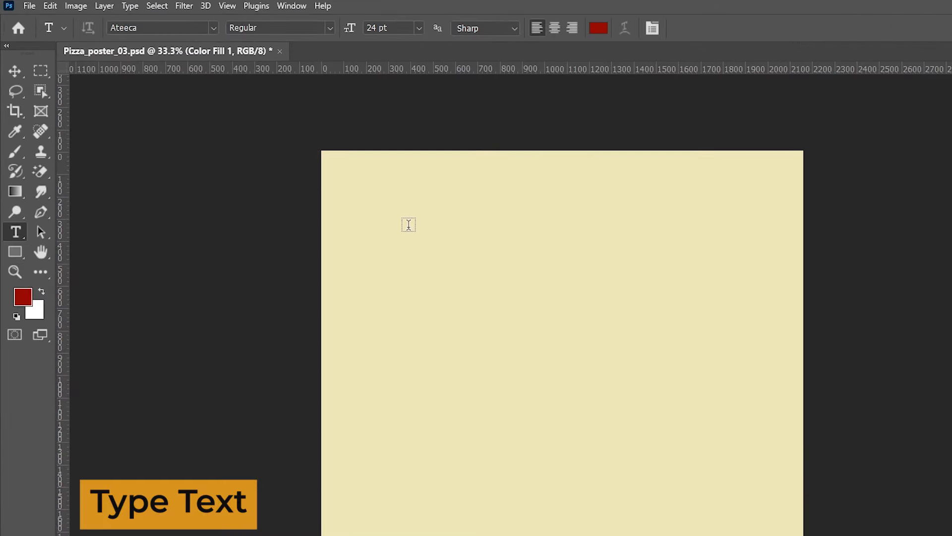
left_click(214, 29)
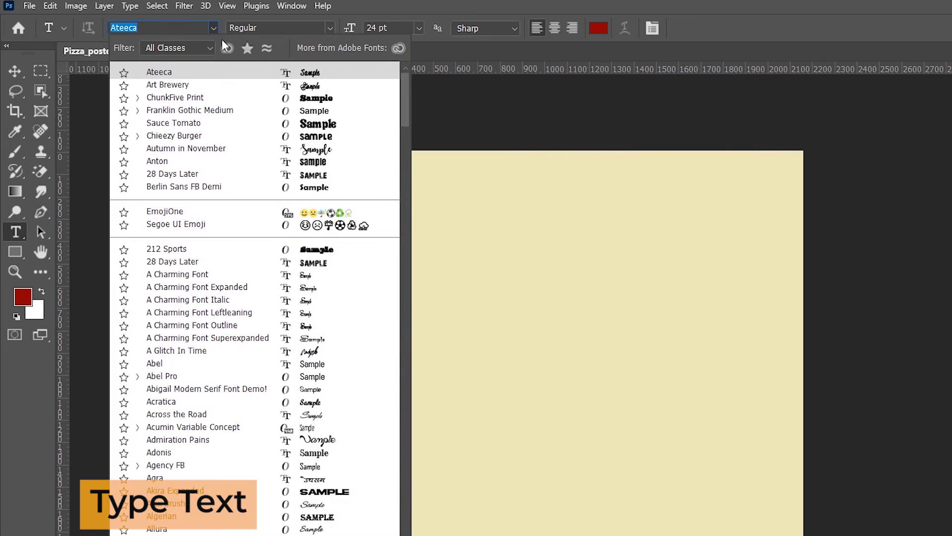
left_click(228, 100)
left_click(487, 266)
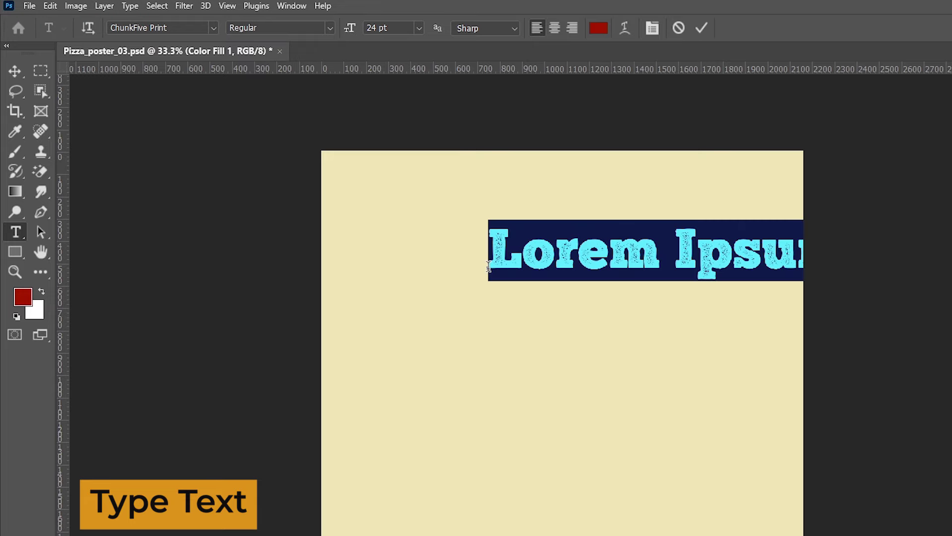
type("DELI")
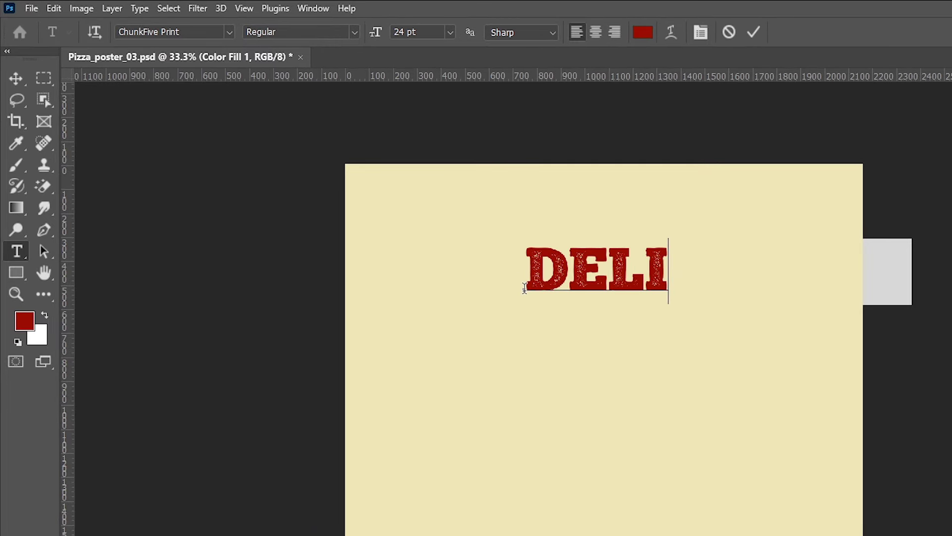
type("CIOUS")
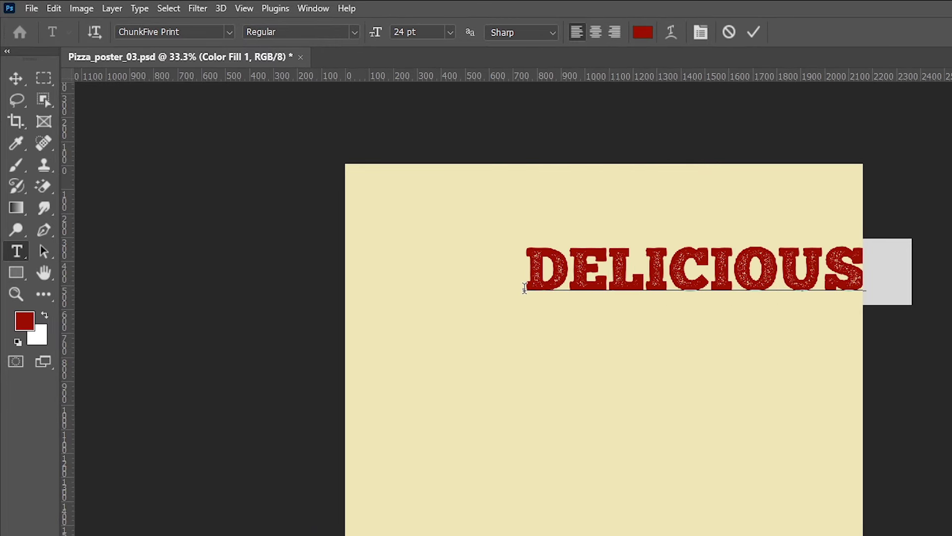
left_click(16, 77)
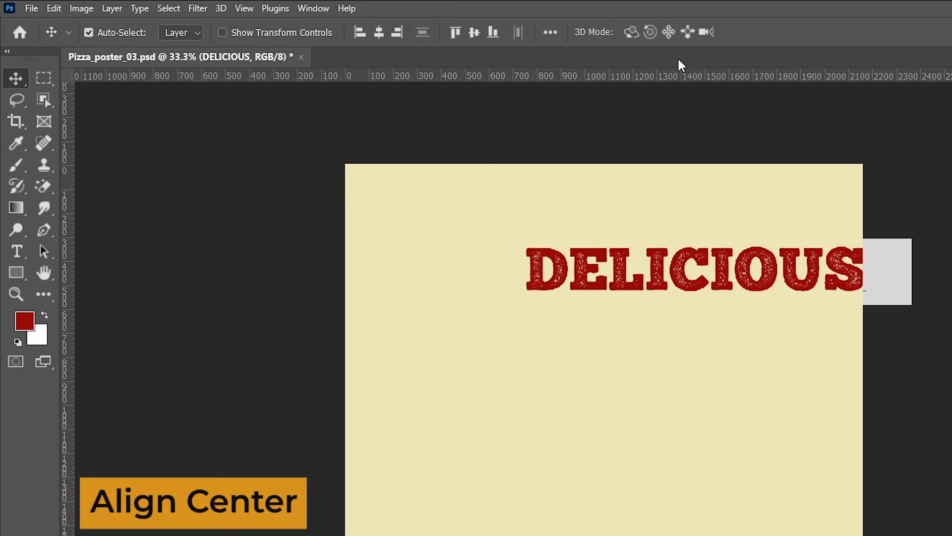
Step: Centre DELICIOUS horizontally on the canvas and nudge it slightly higher
left_click(383, 30)
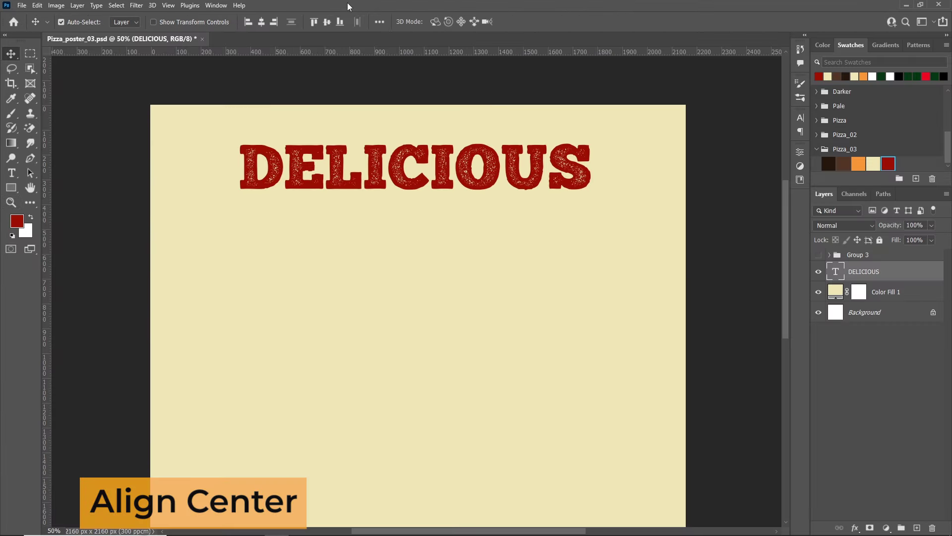
left_click_drag(408, 179, 410, 166)
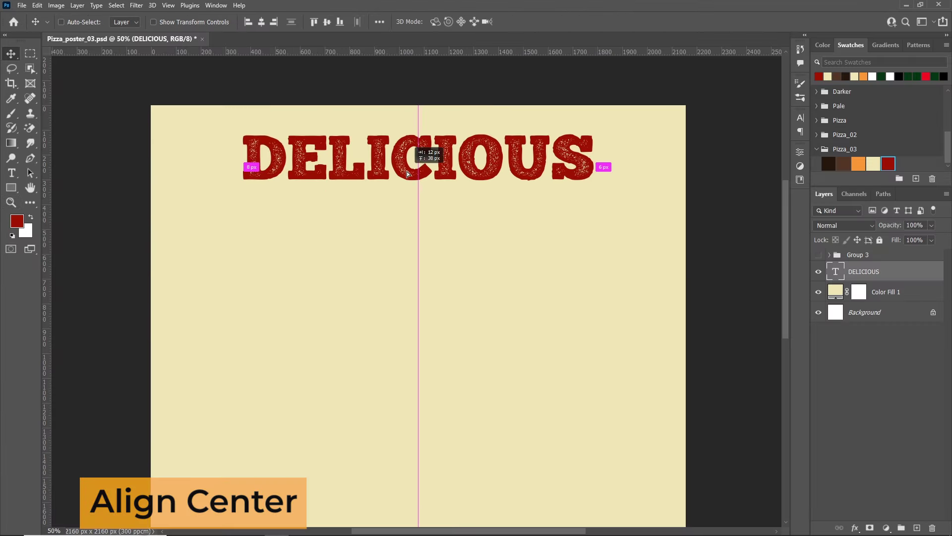
double_click(835, 270)
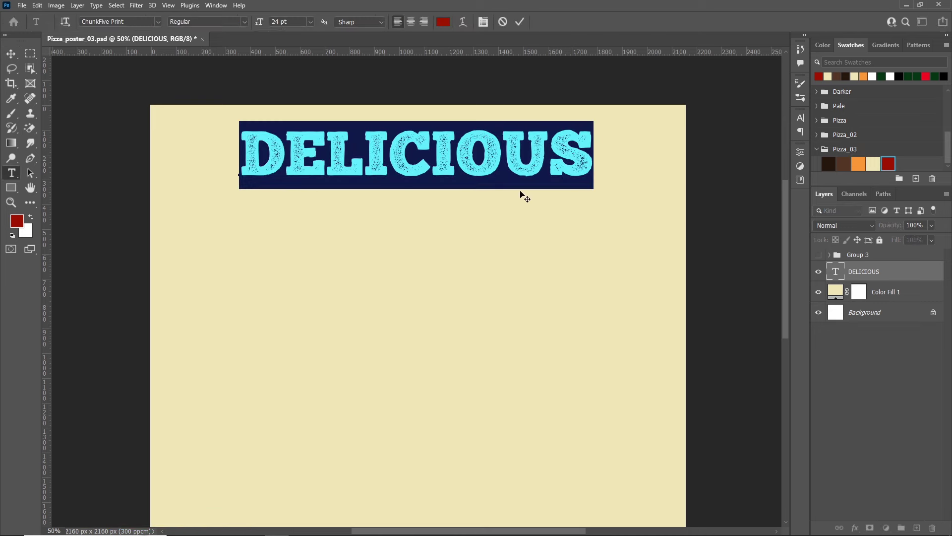
left_click(18, 49)
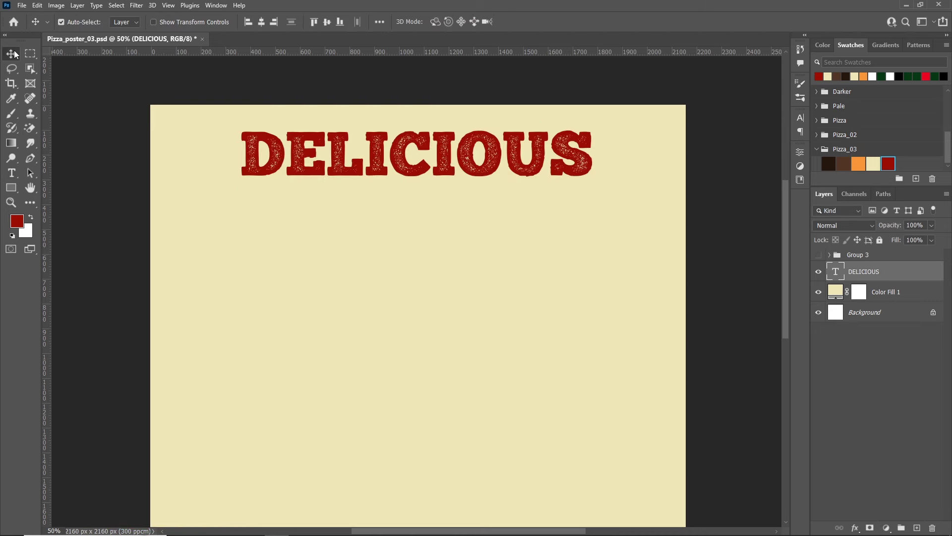
left_click(18, 173)
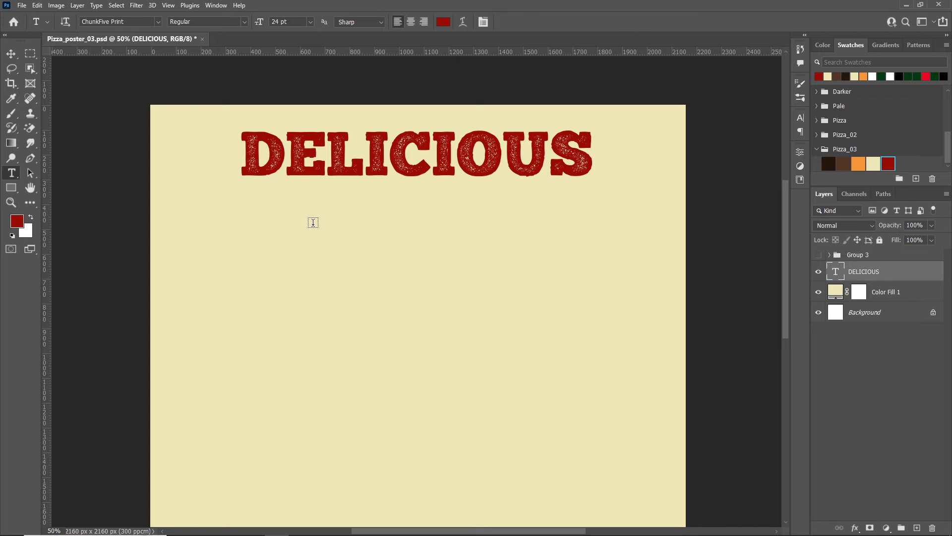
Step: Type Pizza below DELICIOUS and set it in the Ateeca script font
left_click(358, 233)
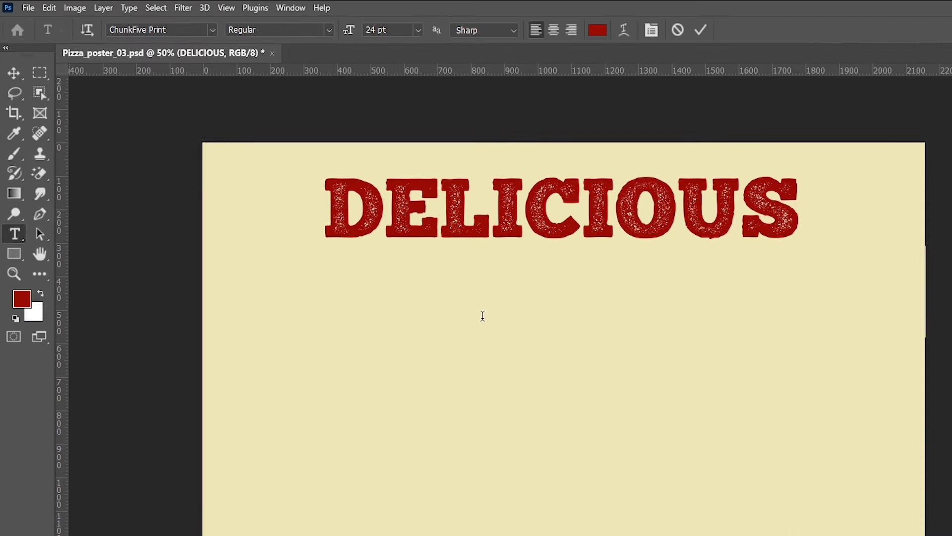
type("Pizz")
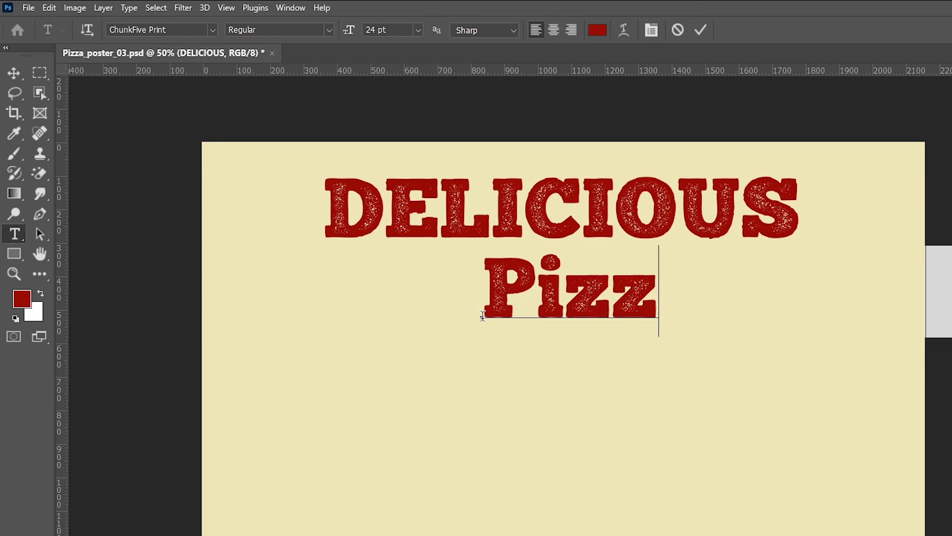
type("a")
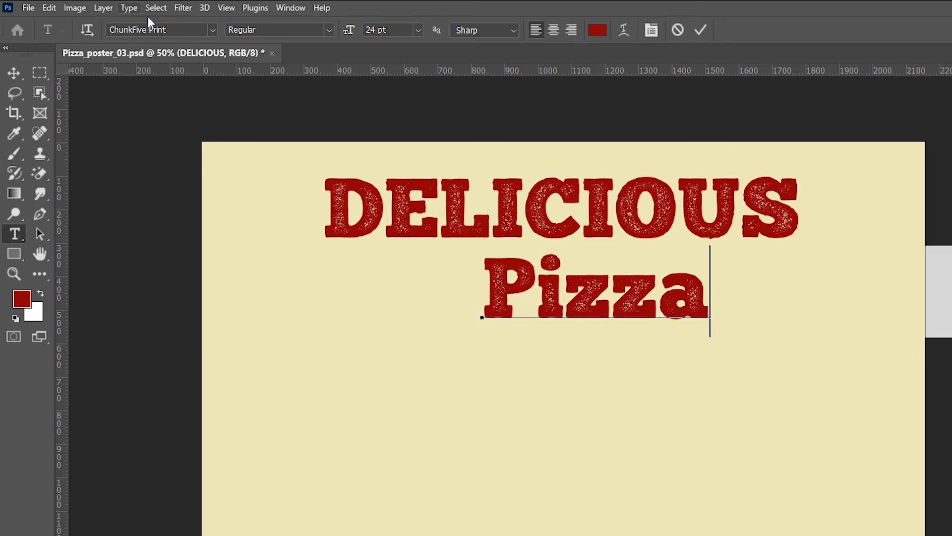
key("ctrl+a")
left_click(212, 30)
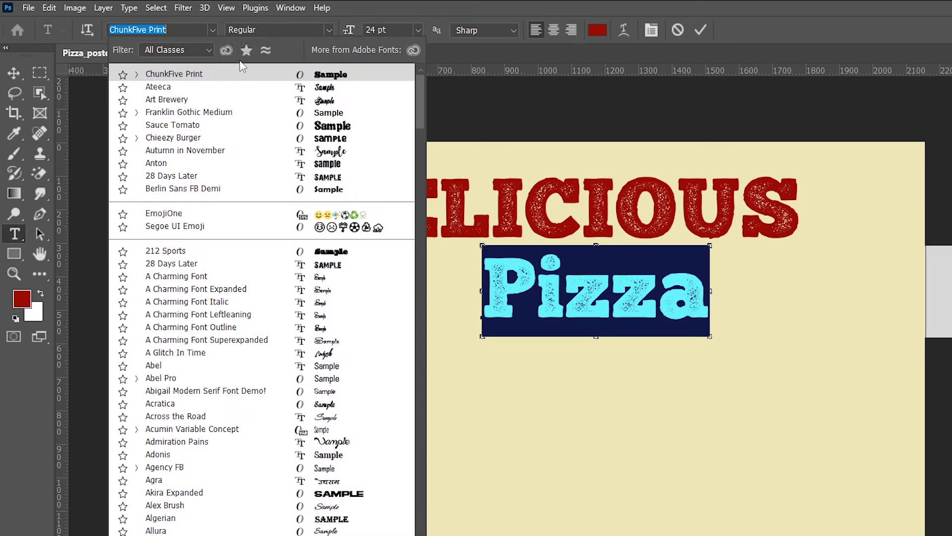
left_click(258, 91)
left_click(14, 73)
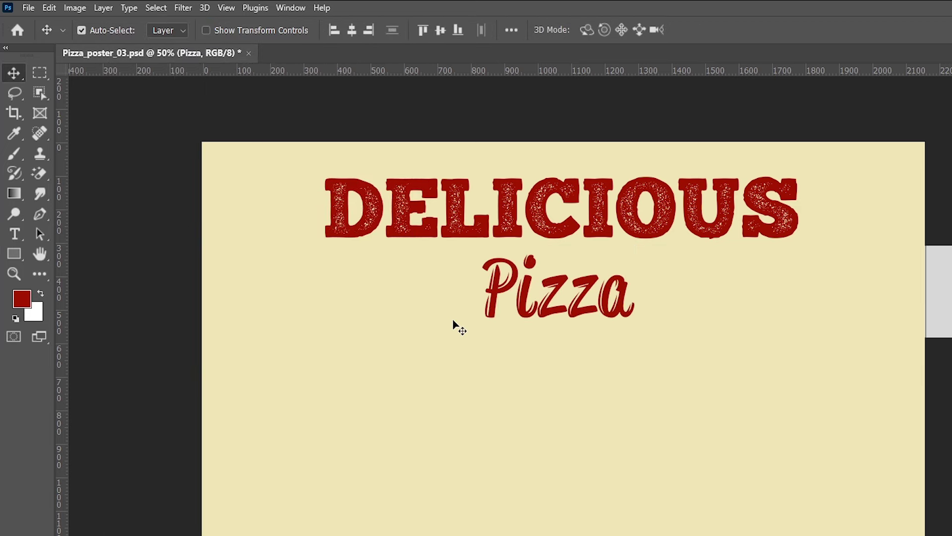
Step: Move Pizza up just under DELICIOUS and recolour it dark brown
key("shift+Tab")
mouse_move(181, 307)
left_mouse_down()
mouse_move(185, 248)
mouse_move(168, 278)
left_mouse_up()
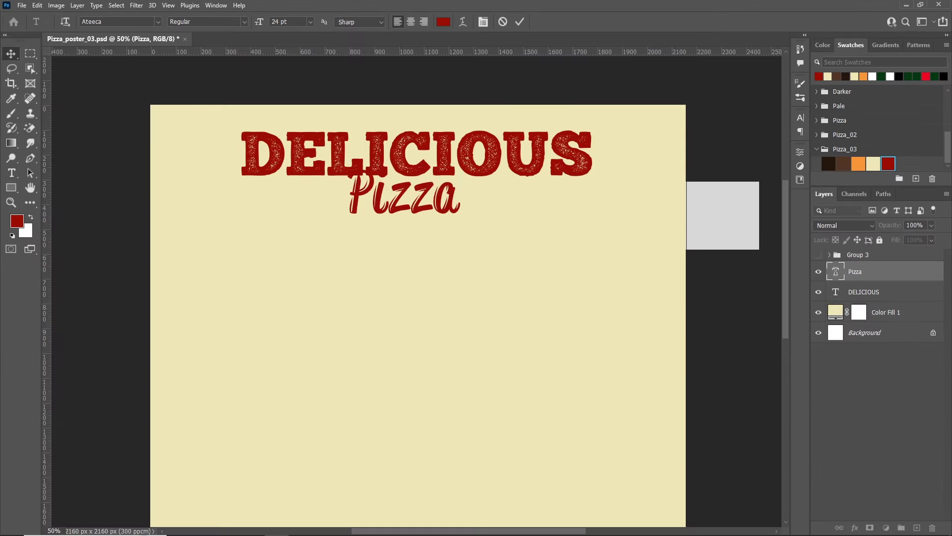
double_click(795, 371)
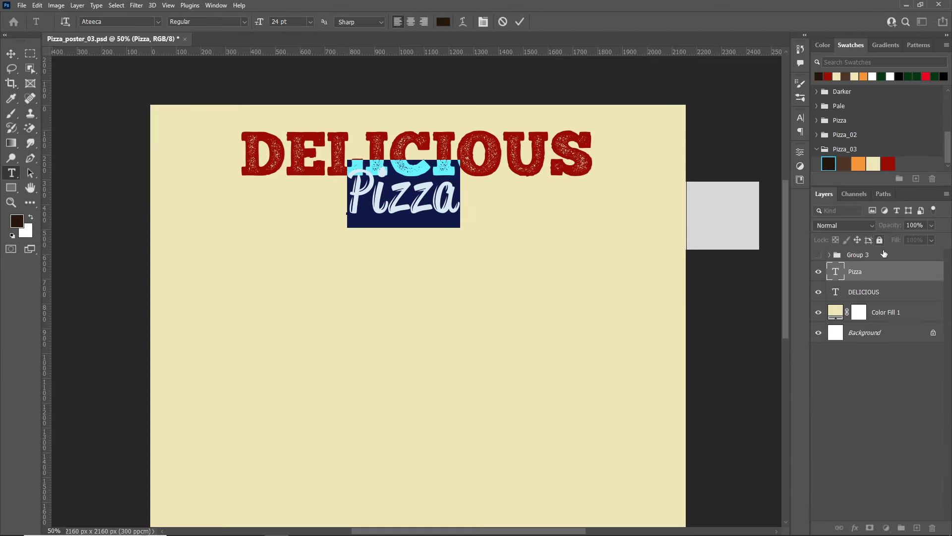
key("ctrl+Return")
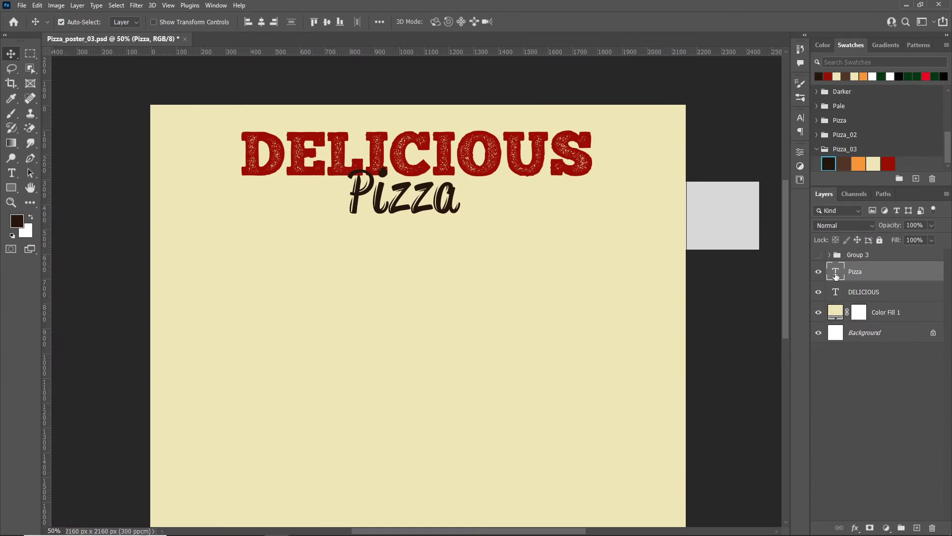
double_click(836, 275)
left_click(843, 164)
left_click(915, 278)
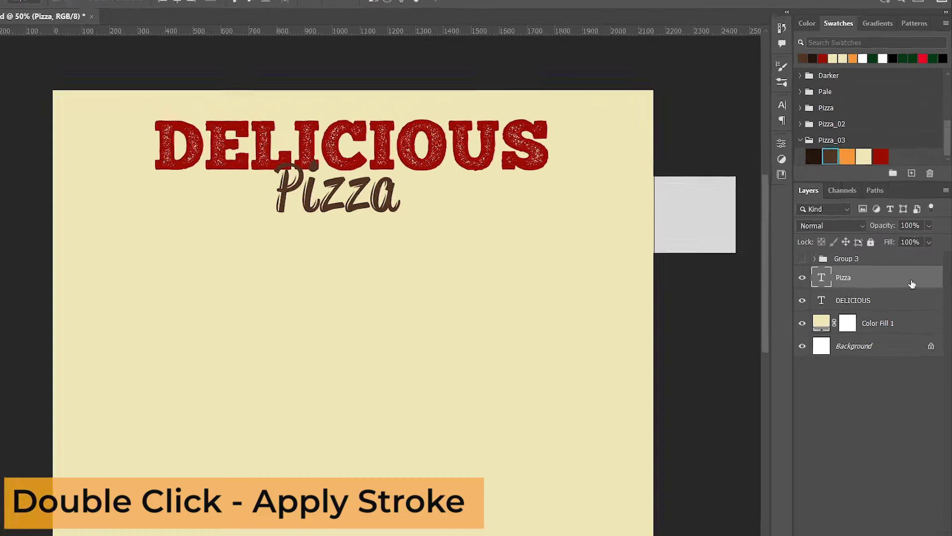
Step: Give Pizza a 5 px orange outside stroke layer style
double_click(912, 283)
left_click(363, 331)
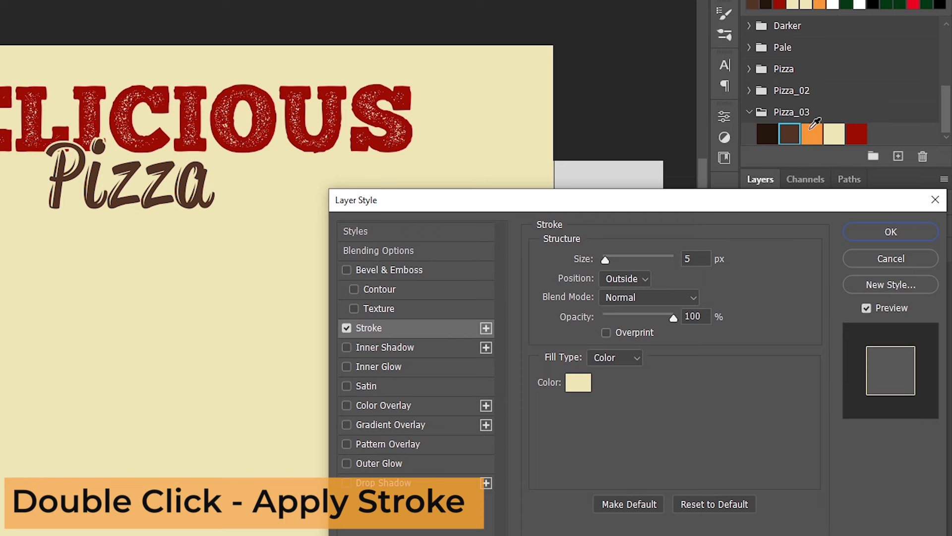
left_click(577, 386)
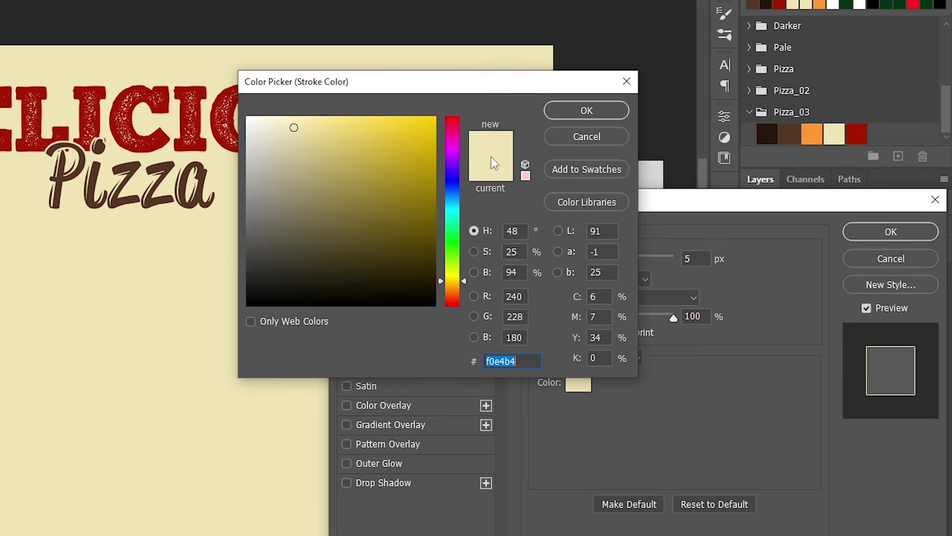
left_click(809, 138)
left_click(591, 110)
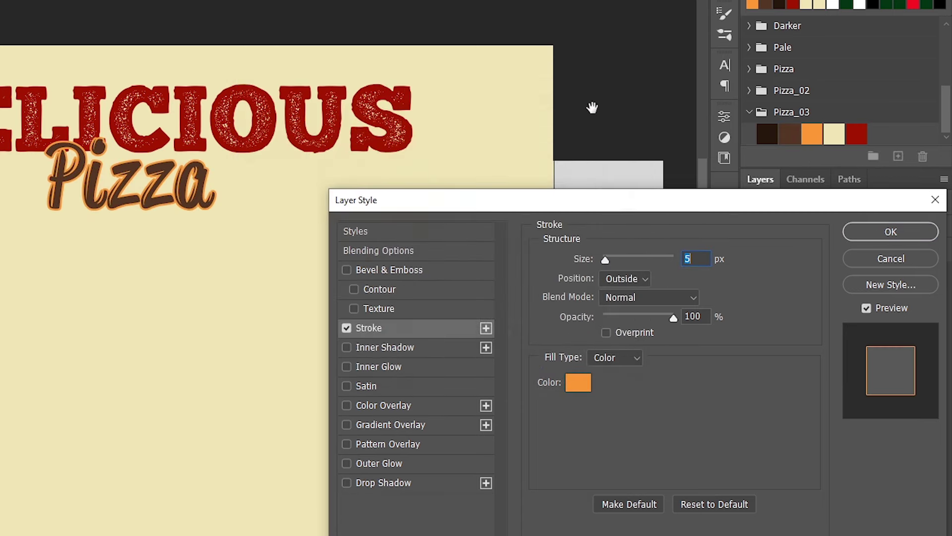
left_click(888, 236)
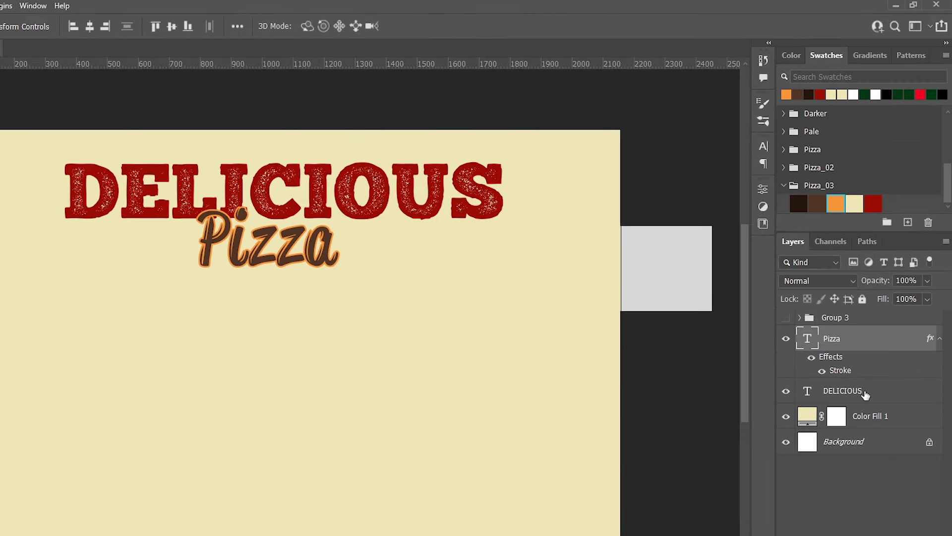
Step: Centre Pizza on DELICIOUS horizontally and raise it to overlap the word
left_click(865, 392, "shift")
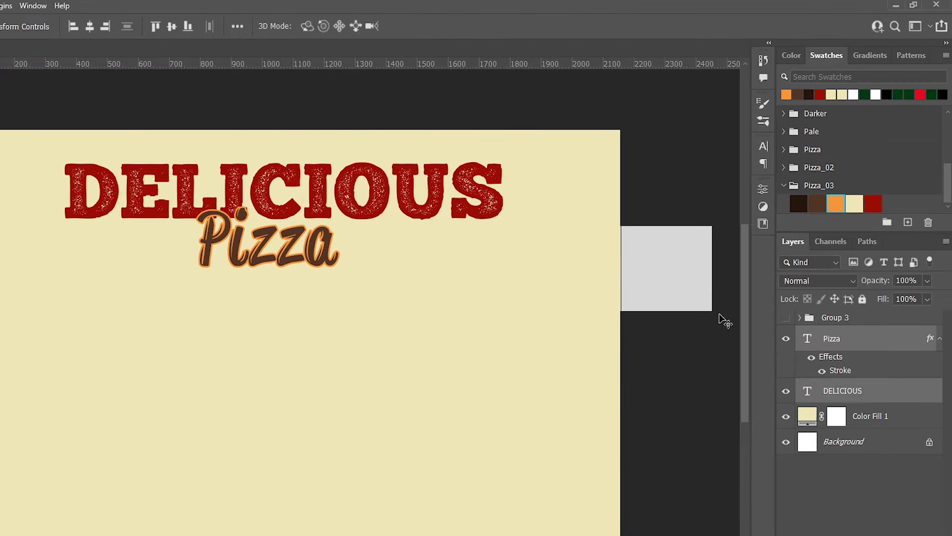
left_click(90, 26)
left_click_drag(297, 265, 291, 236)
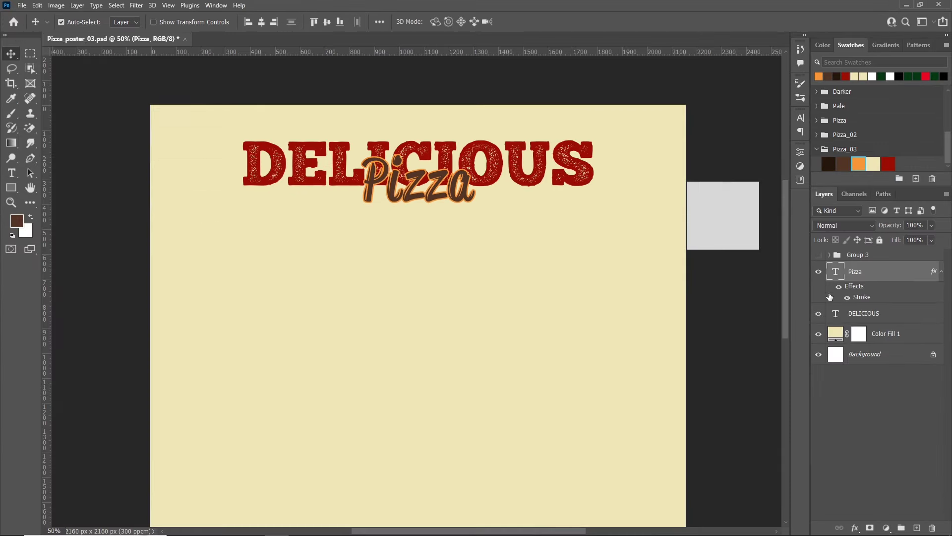
Step: Recolour the DELICIOUS text orange
double_click(837, 315)
left_click(858, 164)
key("ctrl+Return")
key("v")
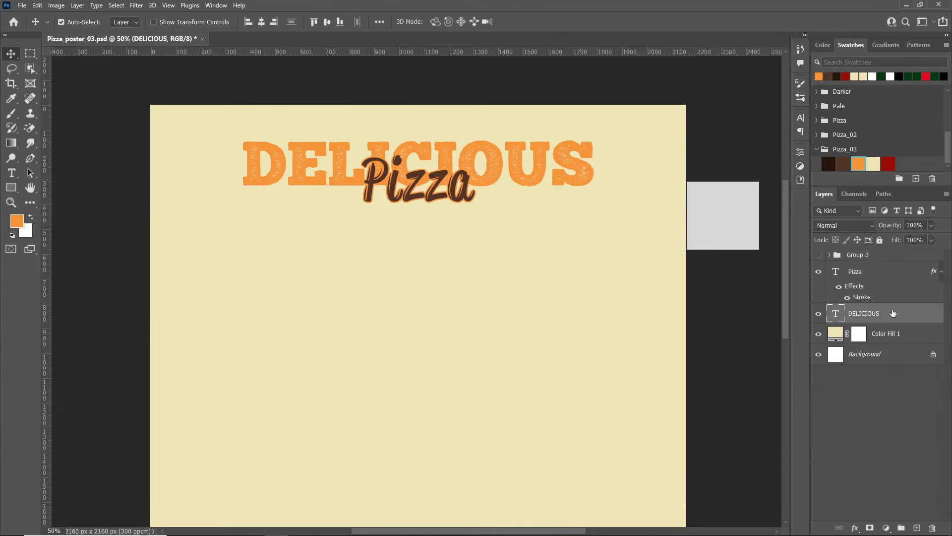
Step: Give DELICIOUS a hard-edged Multiply drop shadow at 100% opacity, 90° angle, short distance
double_click(905, 320)
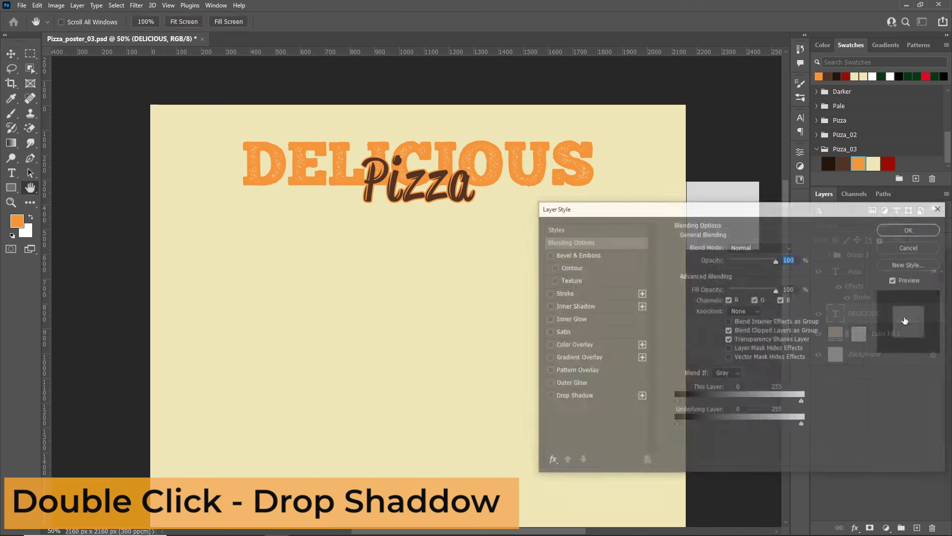
left_click(549, 396)
left_click(578, 395)
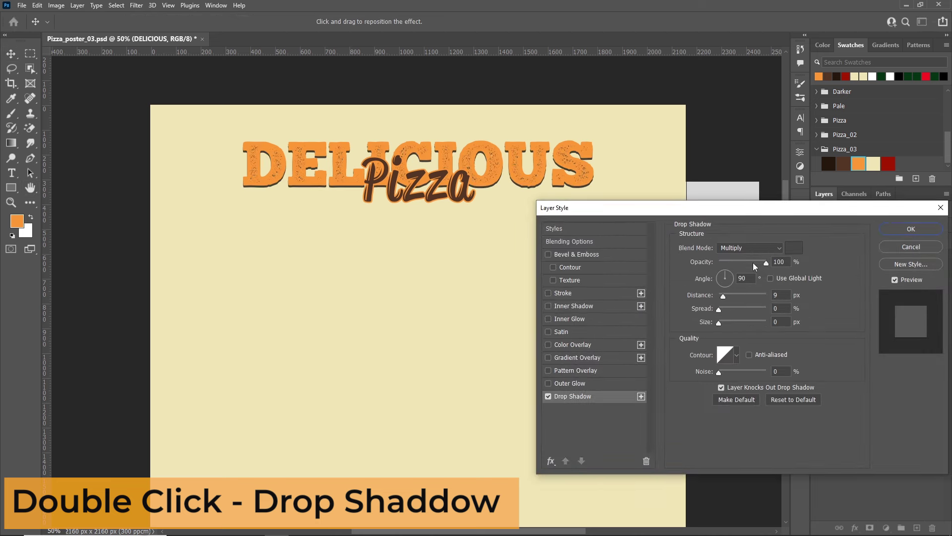
mouse_move(724, 296)
left_mouse_down()
mouse_move(723, 325)
mouse_move(711, 322)
left_mouse_up()
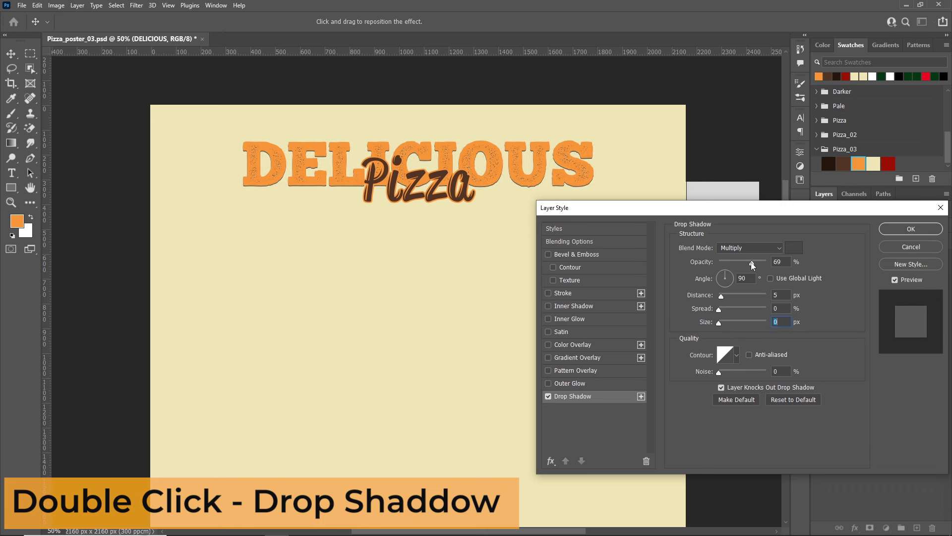
double_click(777, 262)
left_click(777, 296)
type("3")
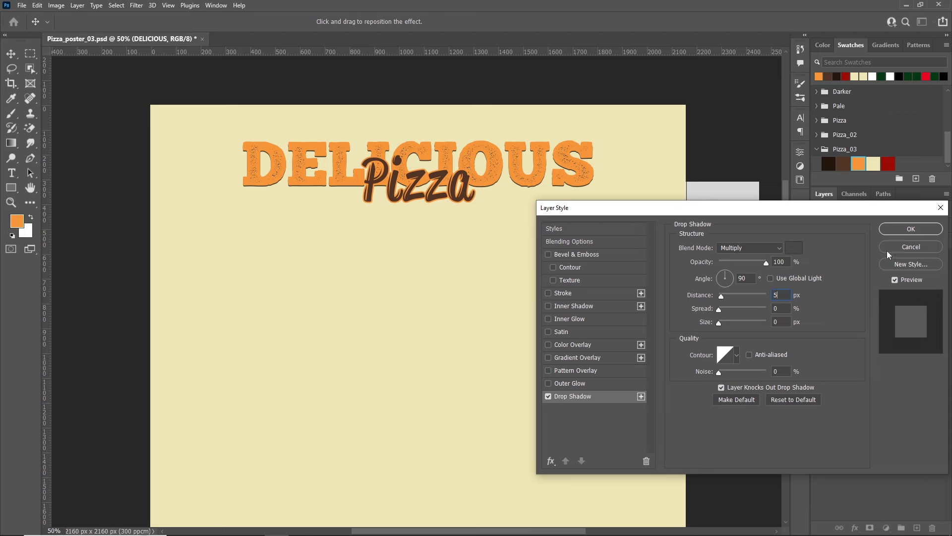
Step: Apply the DELICIOUS drop shadow and type PIZZA below the titles
left_click(902, 229)
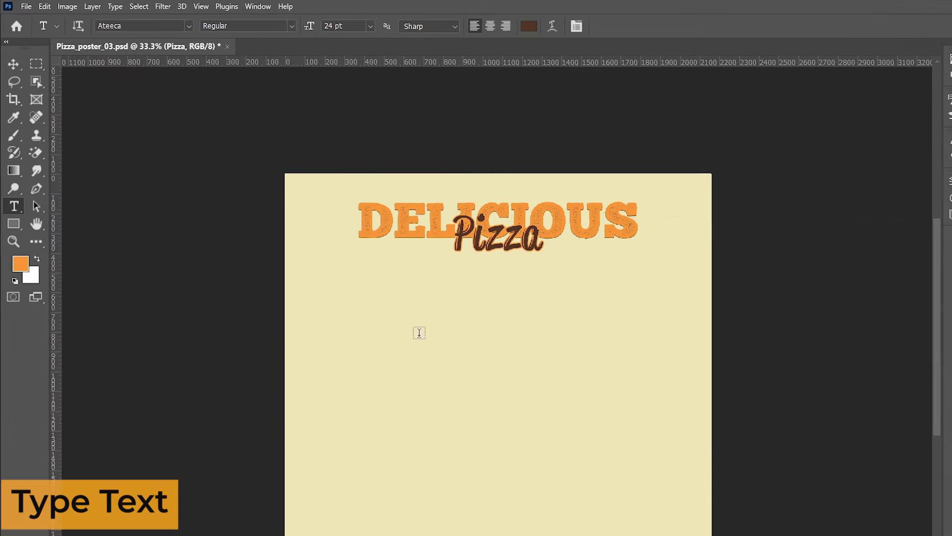
left_click(419, 333)
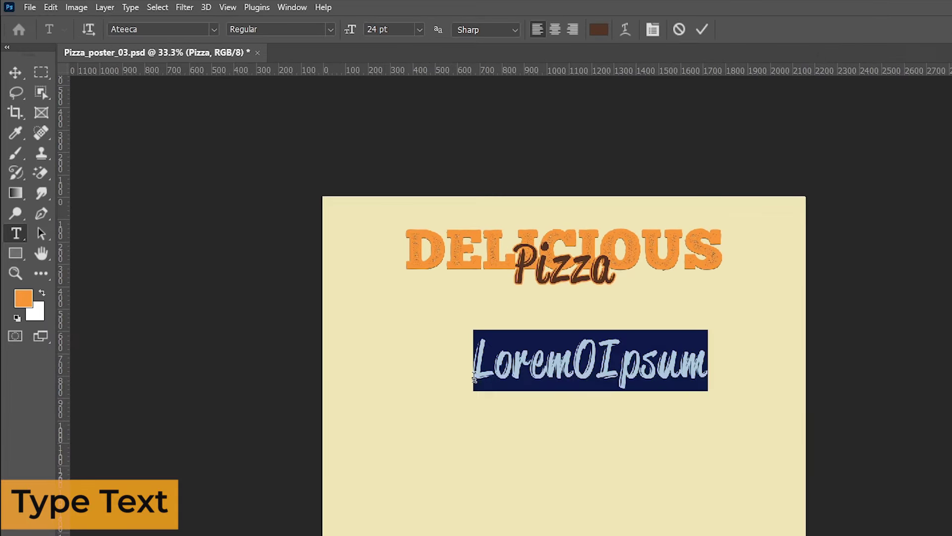
type("PIZZA")
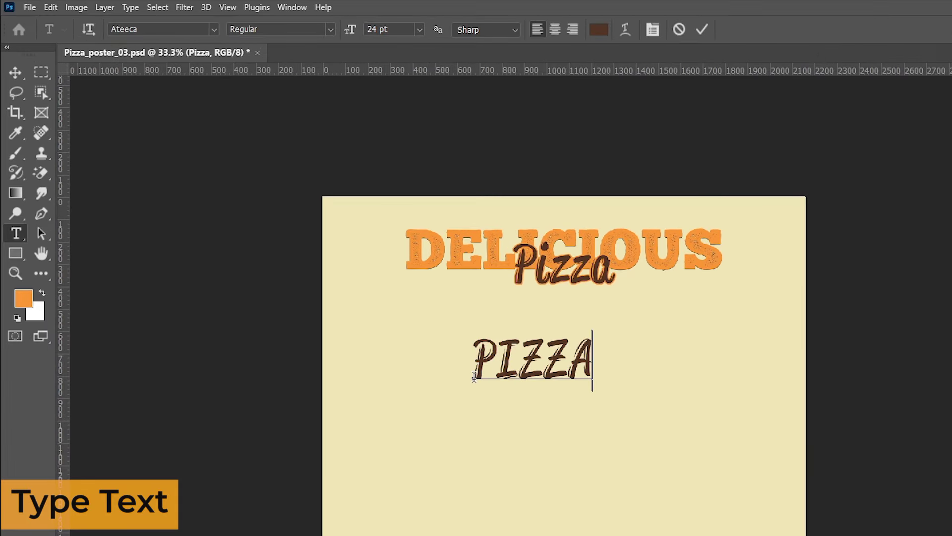
key("ctrl+a")
Step: Set PIZZA in 45 pt ChunkFive Print and centre it horizontally
left_click(216, 30)
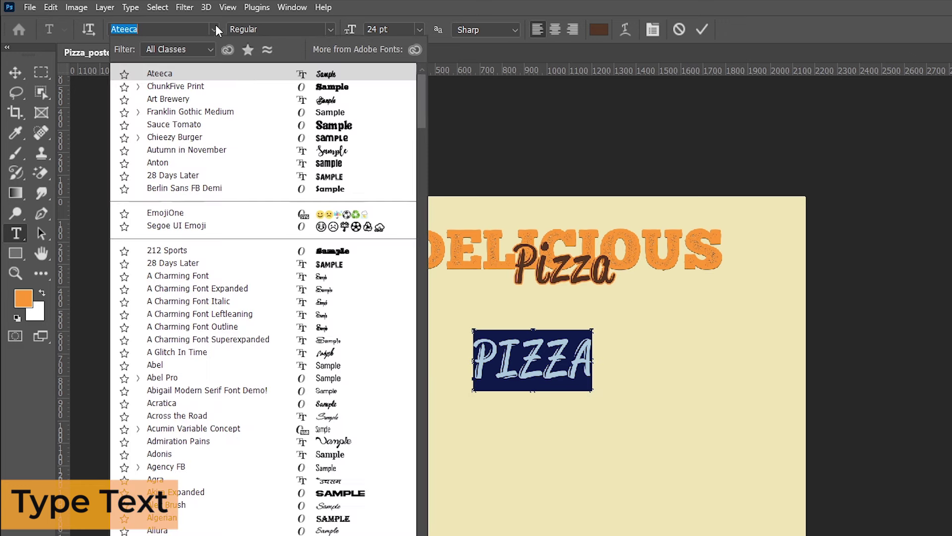
left_click(252, 88)
left_click_drag(398, 28, 375, 28)
type("45")
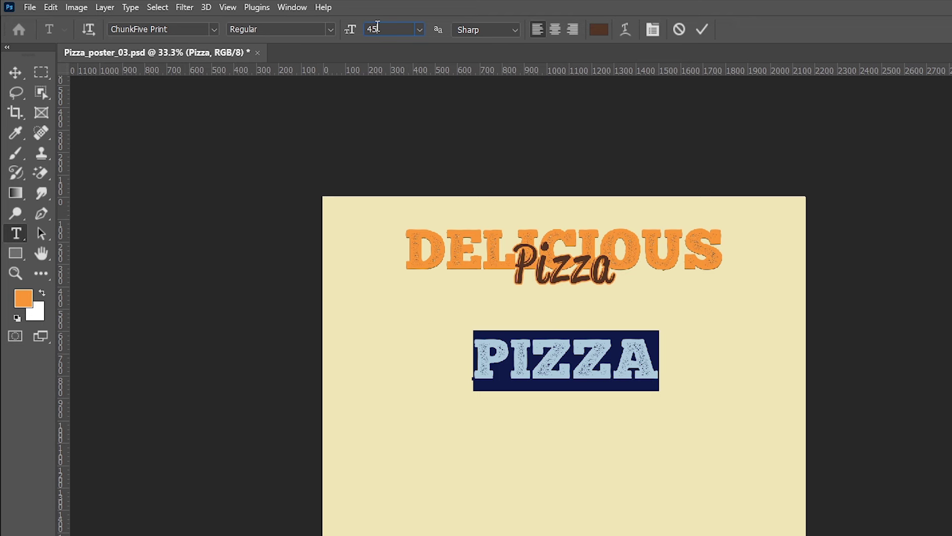
left_click(18, 74)
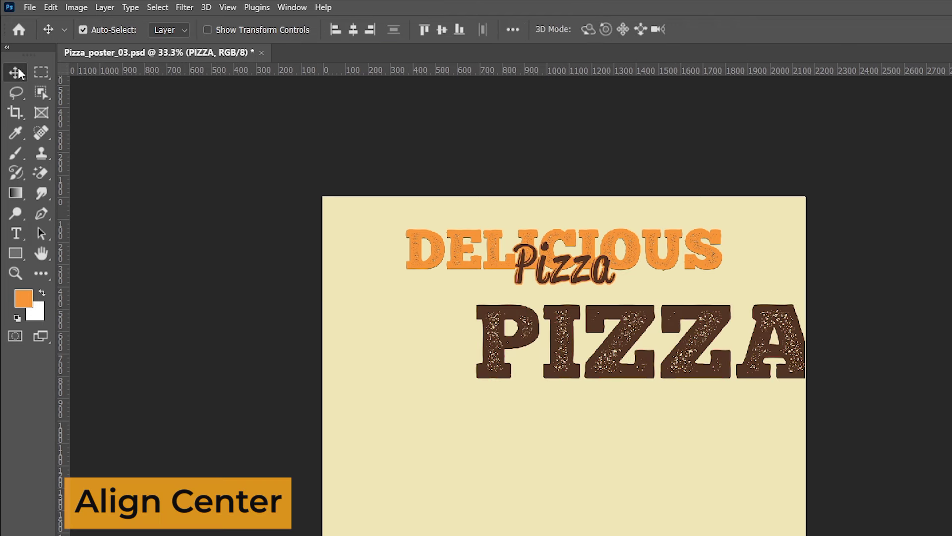
left_click(356, 30)
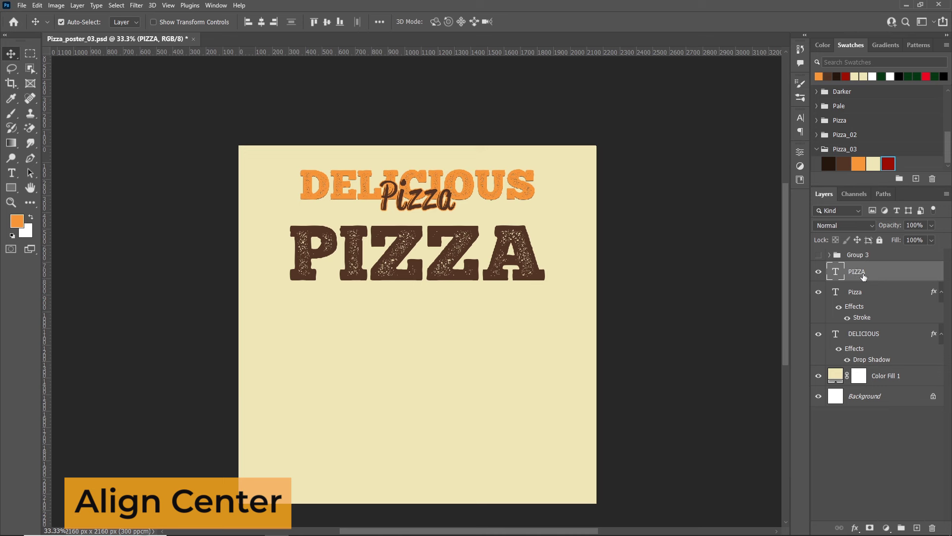
Step: Duplicate PIZZA three times, placing each copy below the last, and select all four layers
key("ctrl+j")
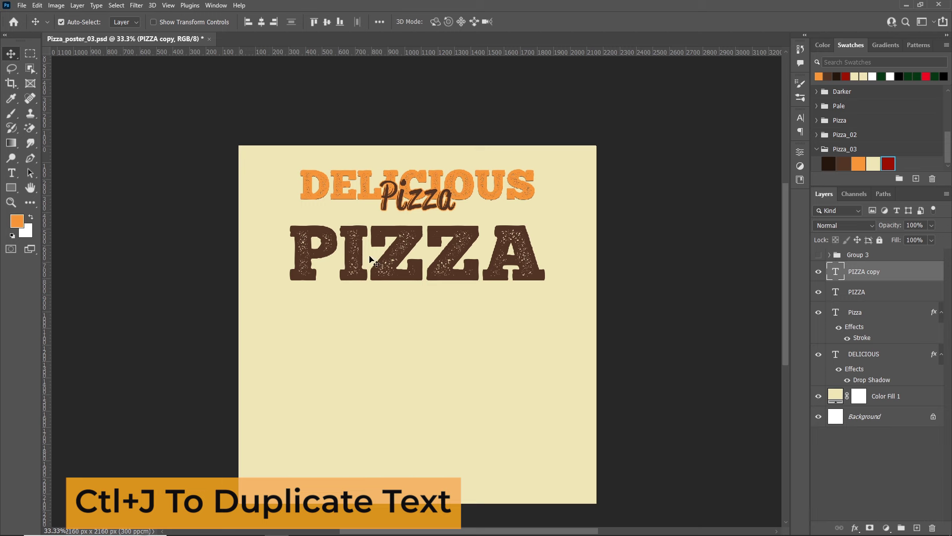
left_click_drag(443, 272, 443, 337)
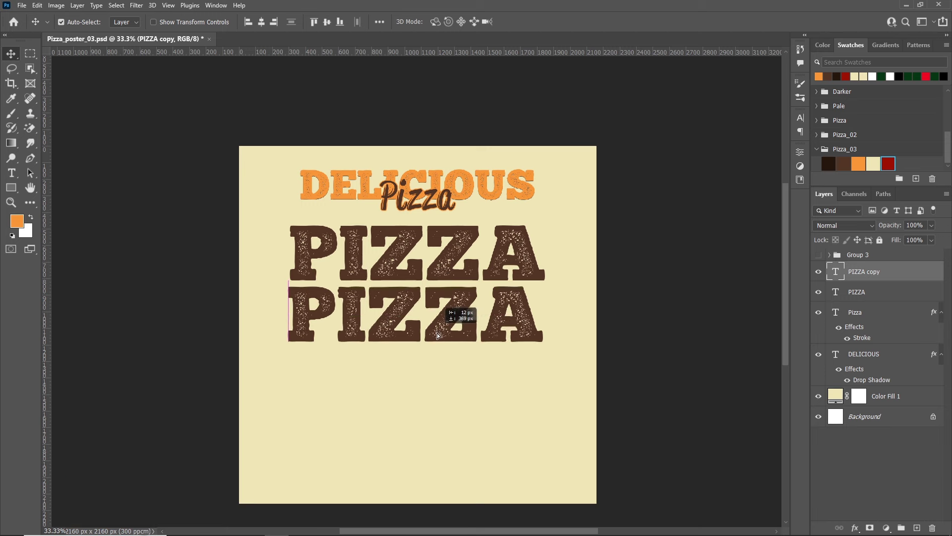
key("ctrl+j")
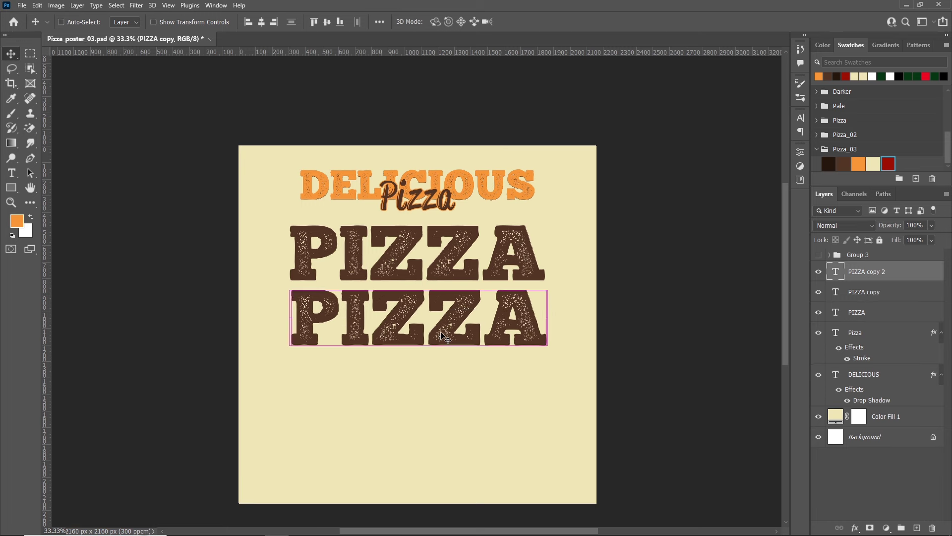
left_click_drag(442, 337, 449, 403)
key("ctrl+j")
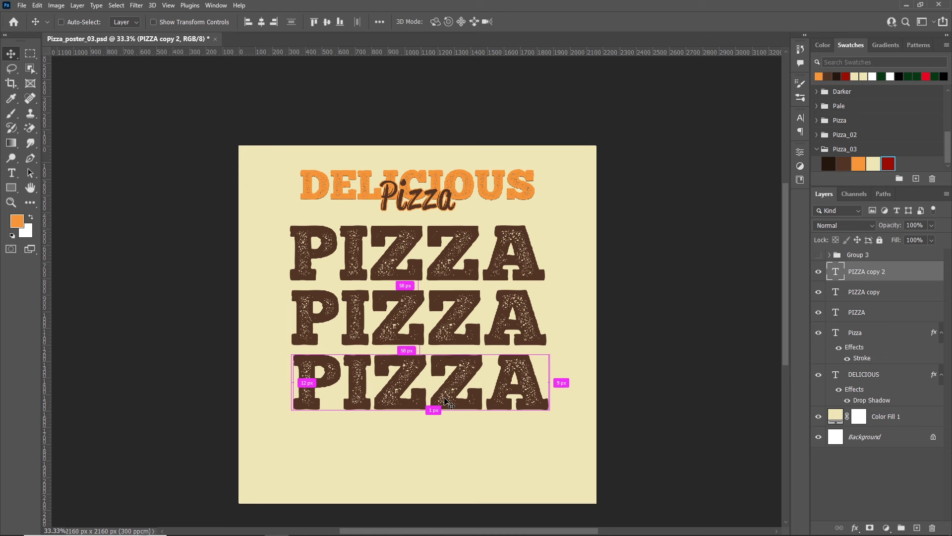
key("ctrl+z")
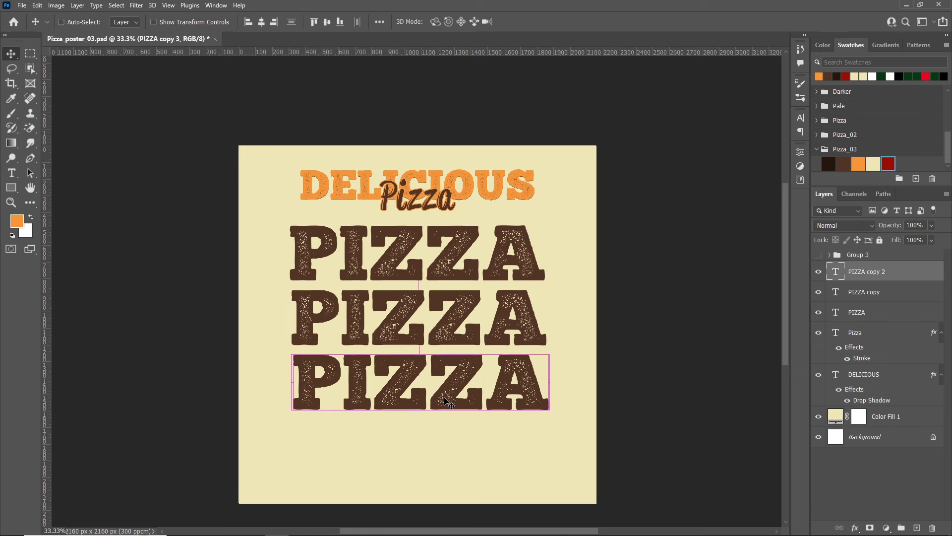
left_click_drag(448, 401, 450, 427)
key("ctrl+z")
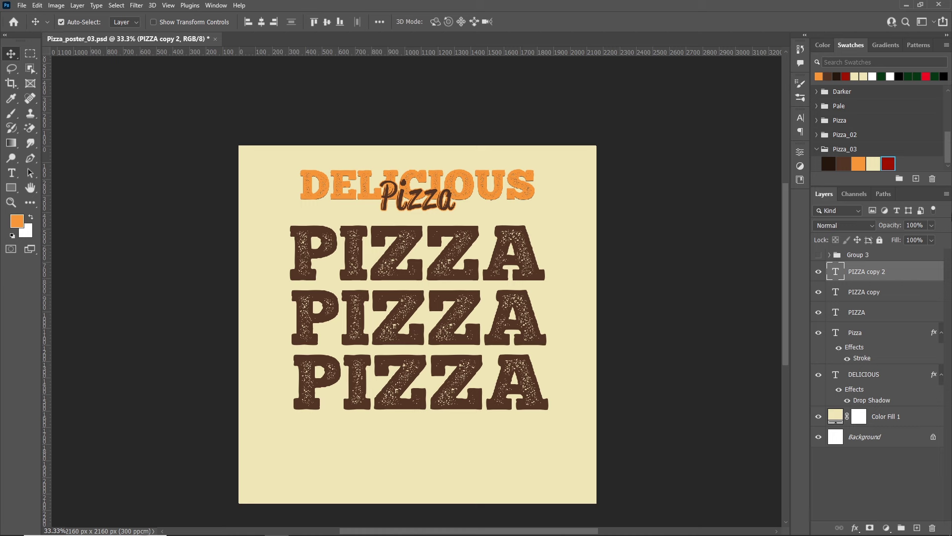
key("ctrl+j")
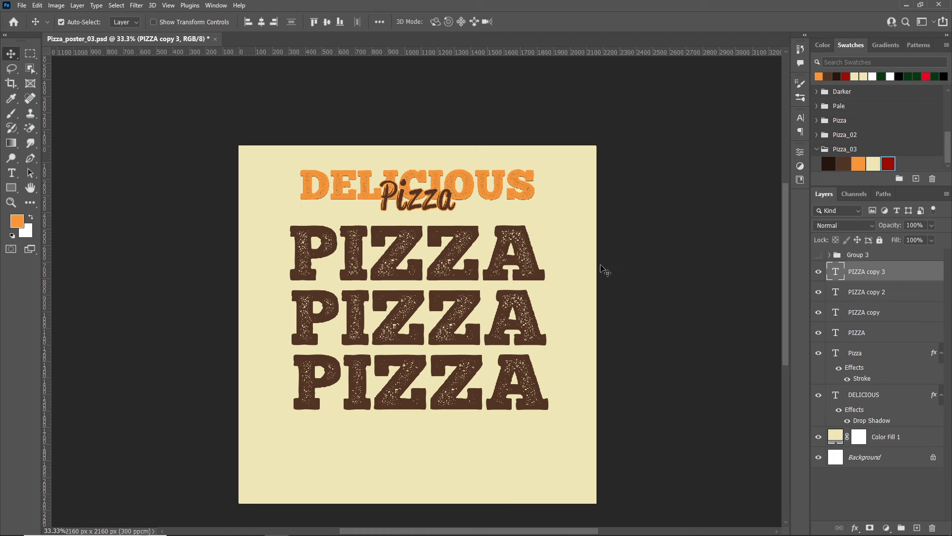
left_click_drag(498, 405, 498, 465)
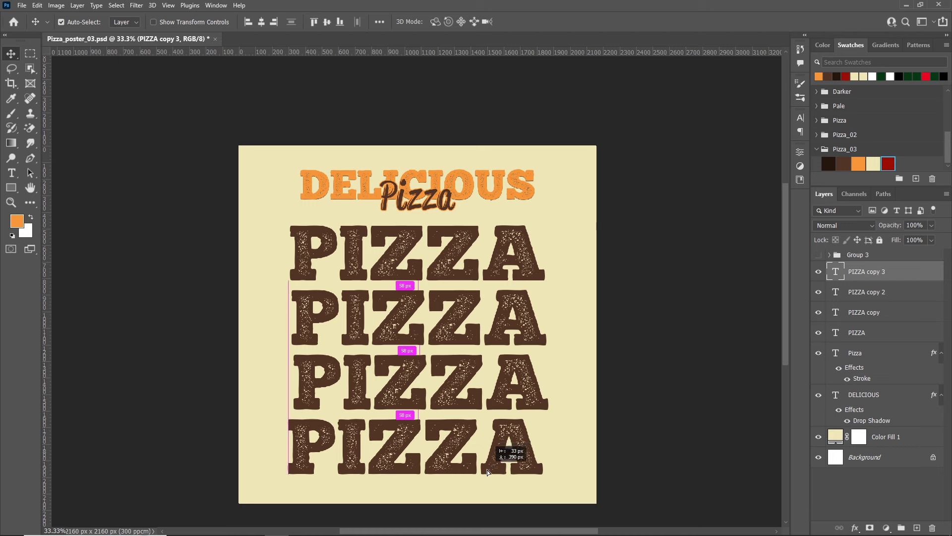
left_click(874, 337, "shift")
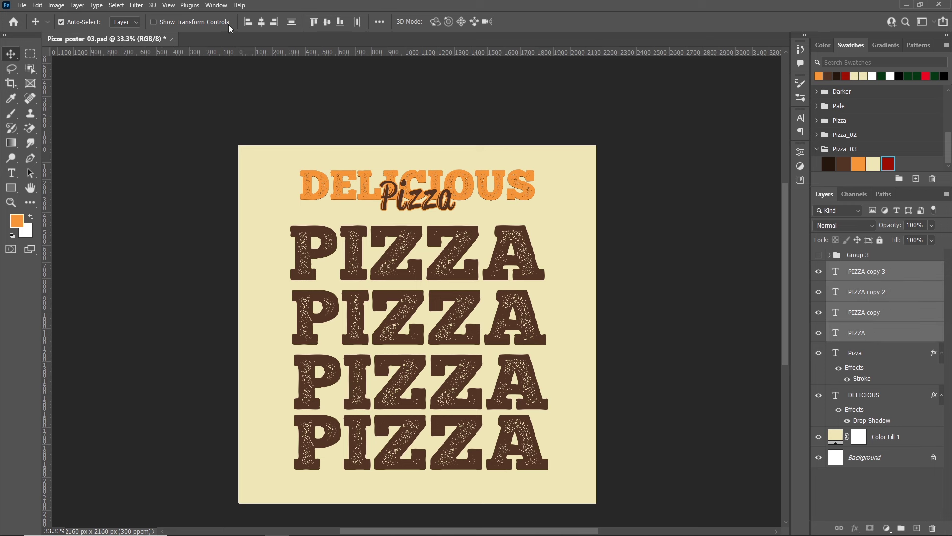
Step: Centre and vertically distribute the four PIZZA lines, then nudge the bottom line up
left_click(261, 22)
left_click(380, 22)
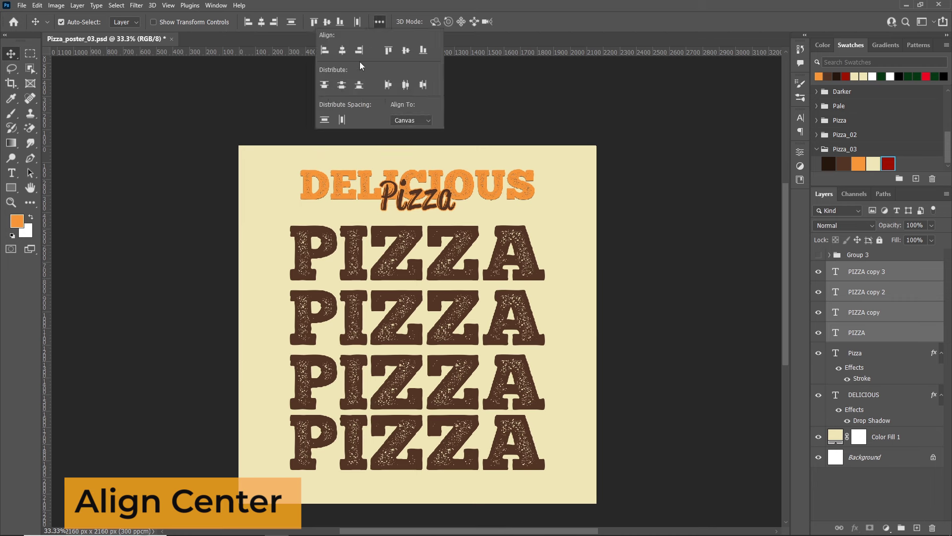
left_click(359, 85)
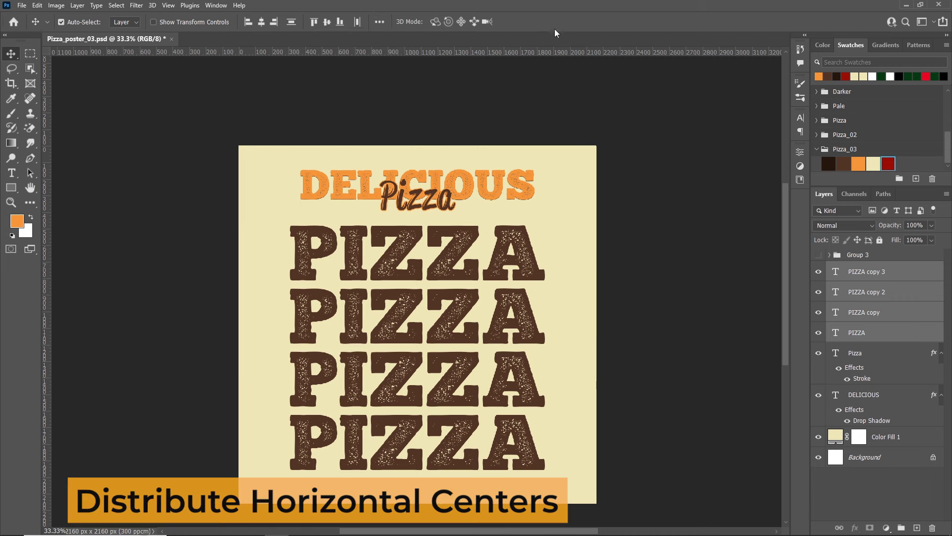
left_click(591, 439)
left_click(518, 445)
key("shift+Up")
key("shift+Up")
key("shift+Up")
key("shift+Up")
key("shift+Up")
key("shift+Up")
key("shift+Up")
key("shift+Up")
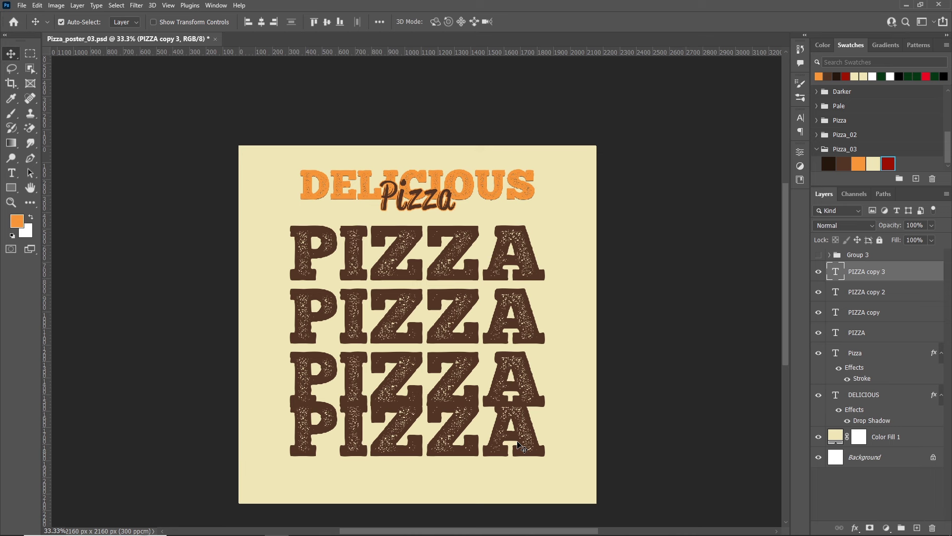
Step: Redistribute the four PIZZA rows evenly by vertical centres into a compact block
left_click(876, 341, "shift")
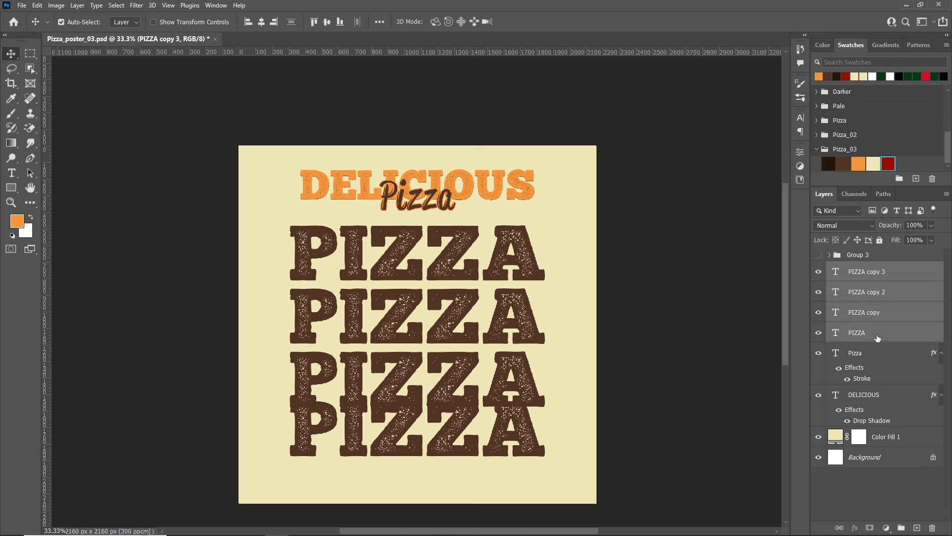
left_click(383, 24)
left_click(361, 86)
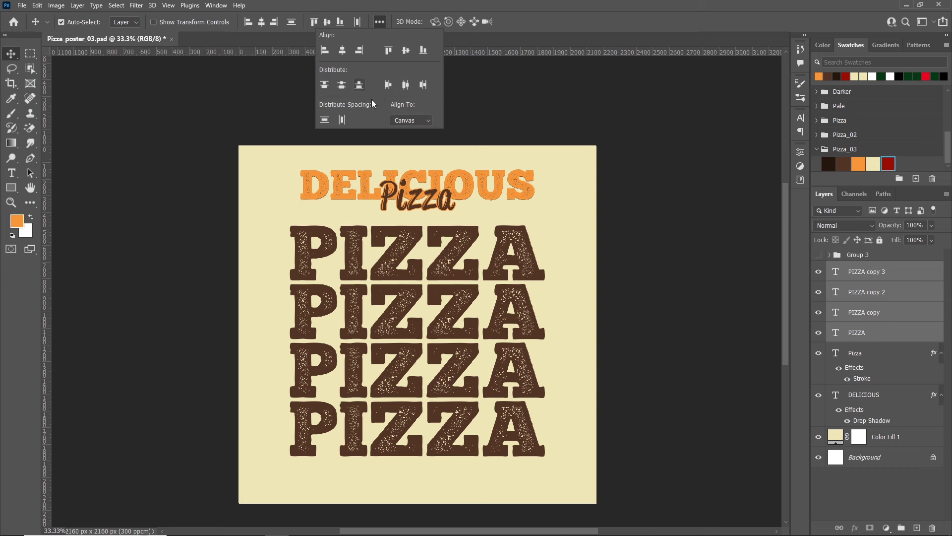
left_click(672, 264)
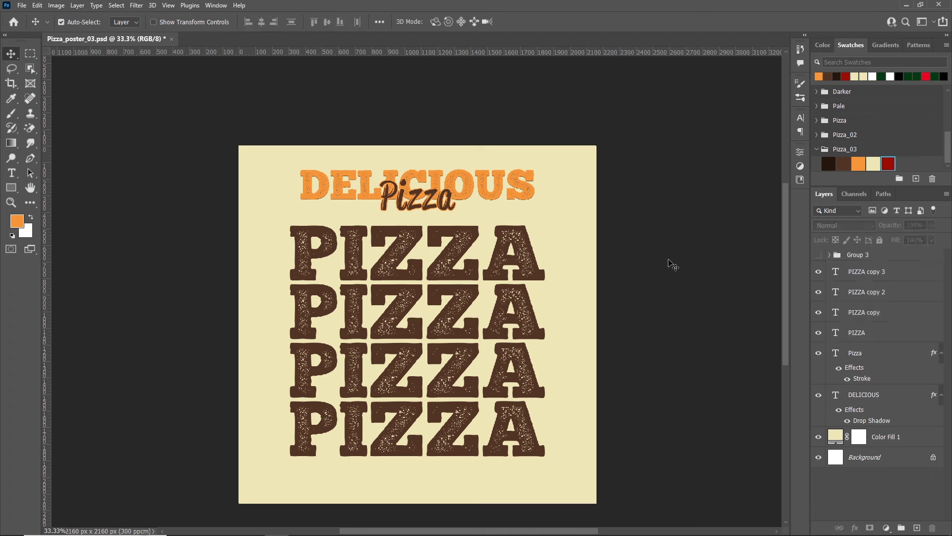
left_click(527, 307)
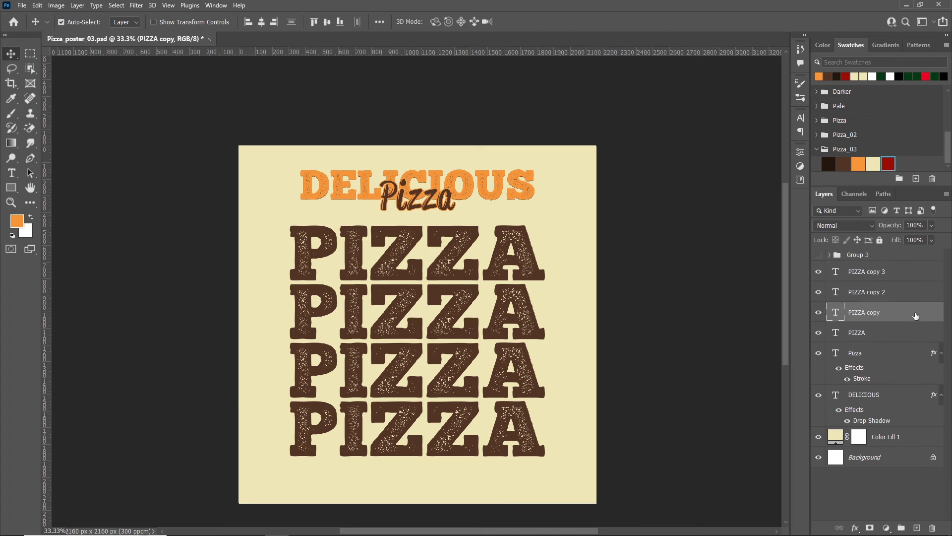
Step: Make the second PIZZA line hollow with a 7 px dark red outside stroke and 0% fill
double_click(916, 316)
left_click(601, 294)
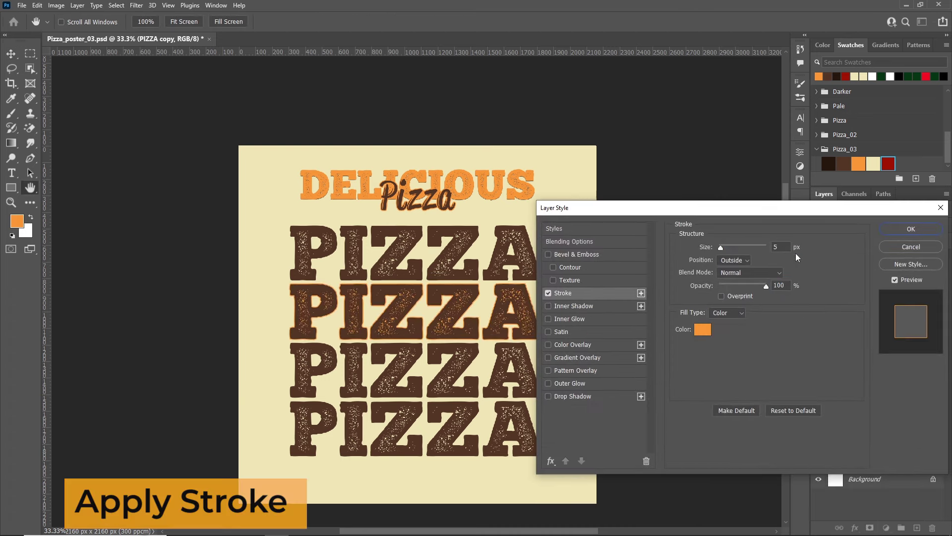
left_click(709, 330)
left_click(889, 164)
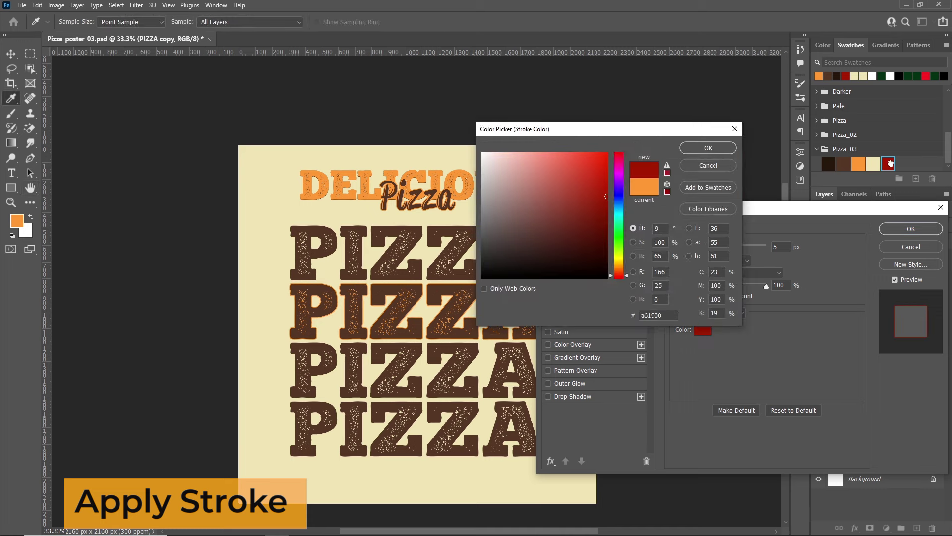
left_click(709, 149)
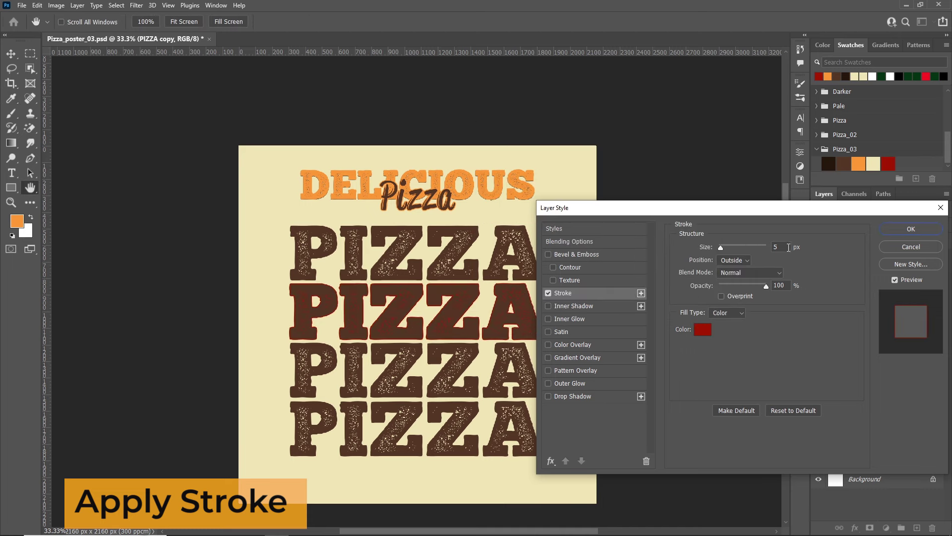
left_click(911, 229)
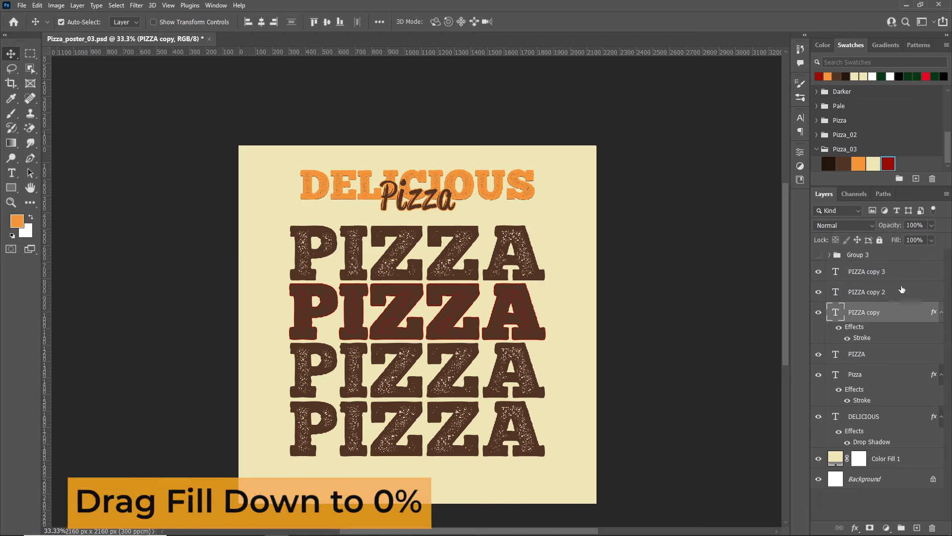
left_click_drag(897, 241, 687, 278)
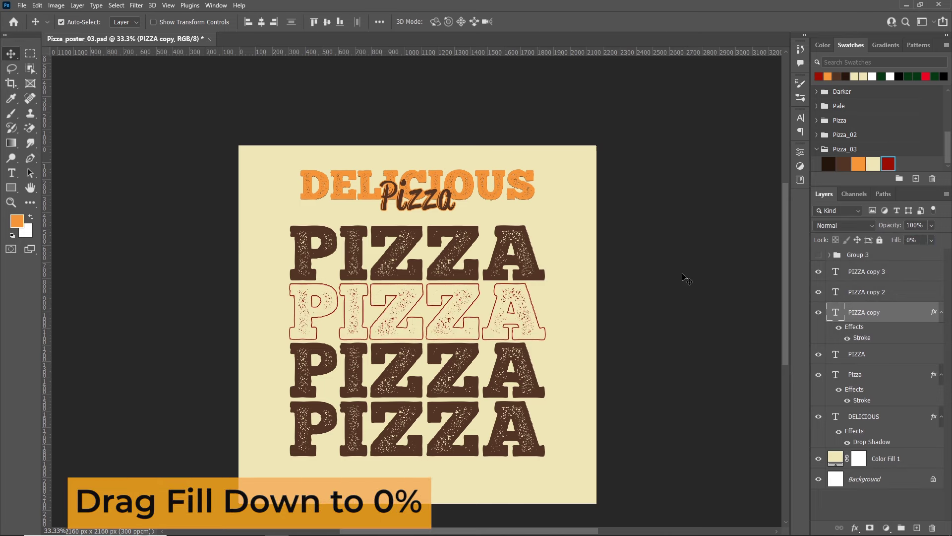
double_click(864, 338)
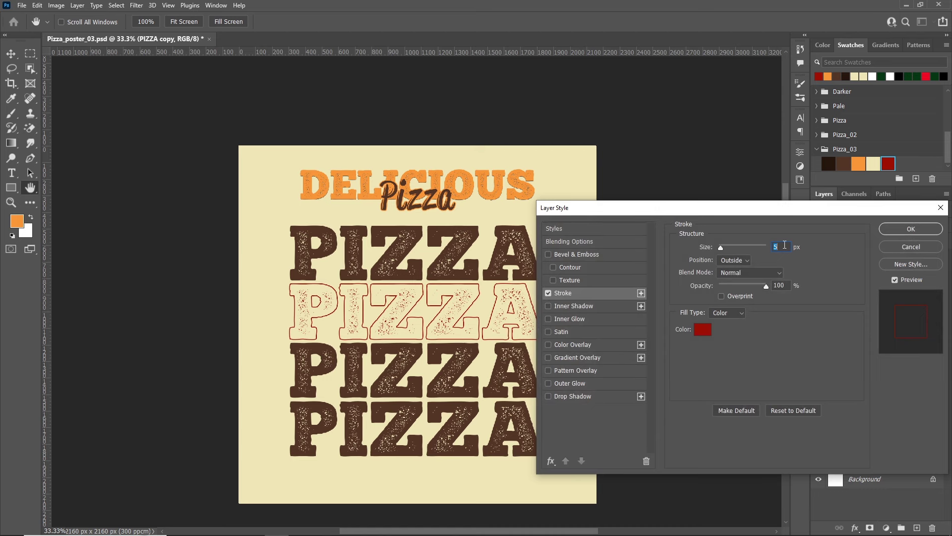
type("7")
left_click(911, 229)
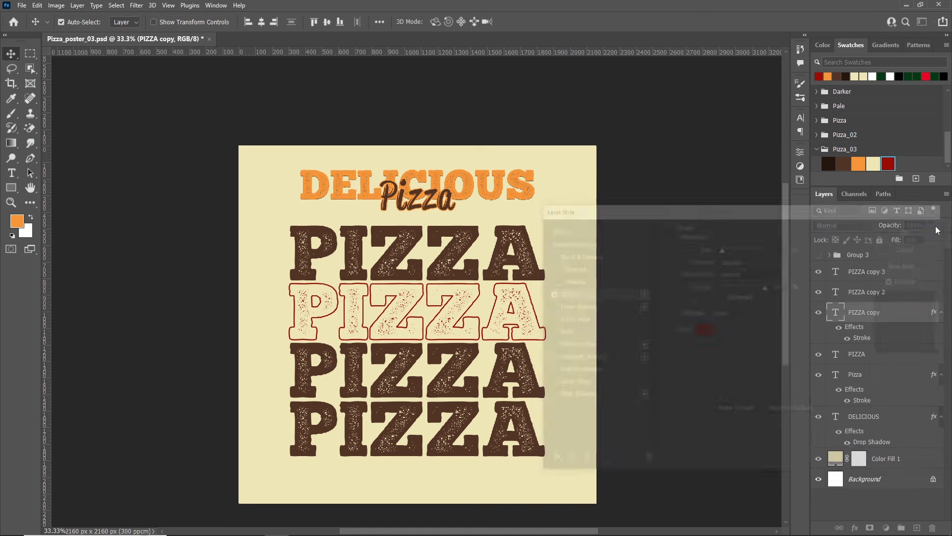
Step: Give the fourth PIZZA line the same red outline and 0% fill
left_click(909, 278)
double_click(918, 277)
left_click(573, 293)
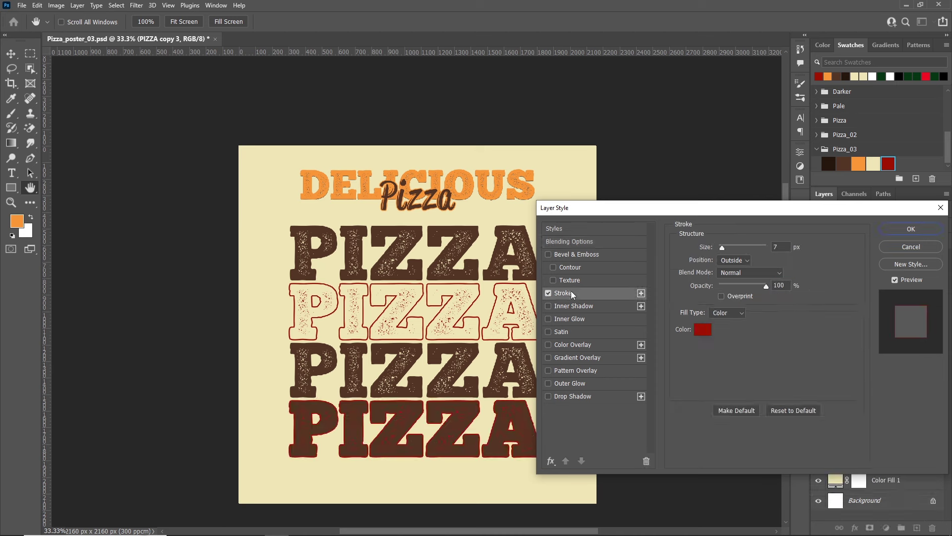
left_click(910, 232)
key("v")
key("shift+0")
key("shift+0")
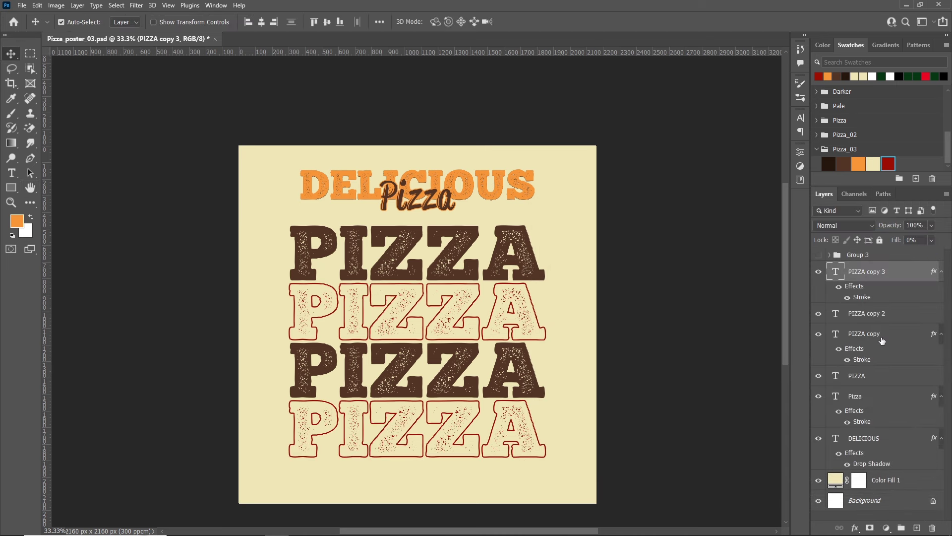
left_click(880, 375, "shift")
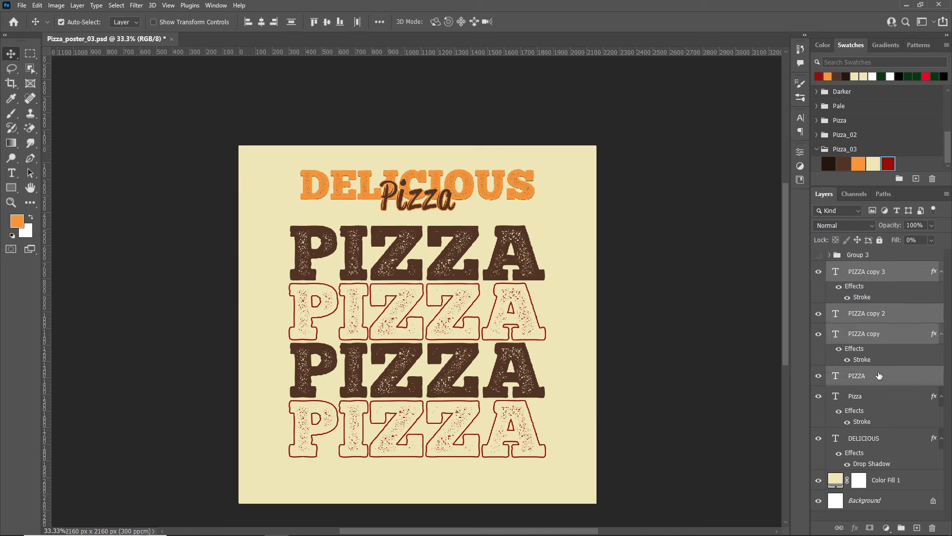
Step: Group the four PIZZA layers, then group the Pizza script with DELICIOUS
key("ctrl+g")
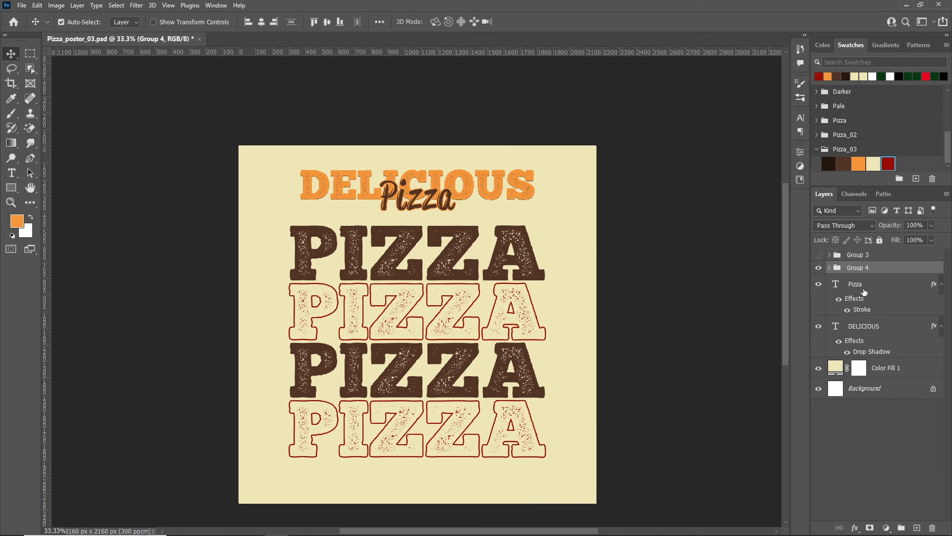
left_click(865, 291)
left_click(878, 328, "shift")
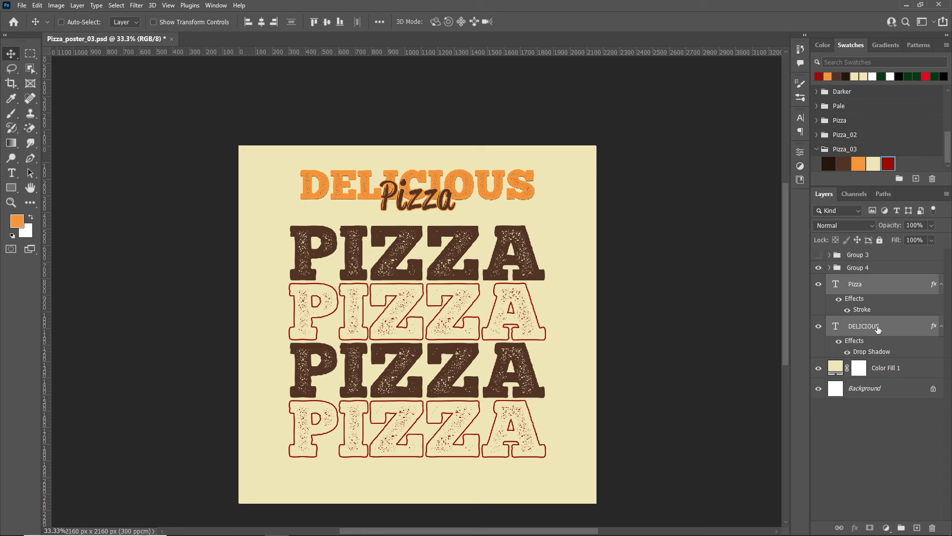
key("ctrl+g")
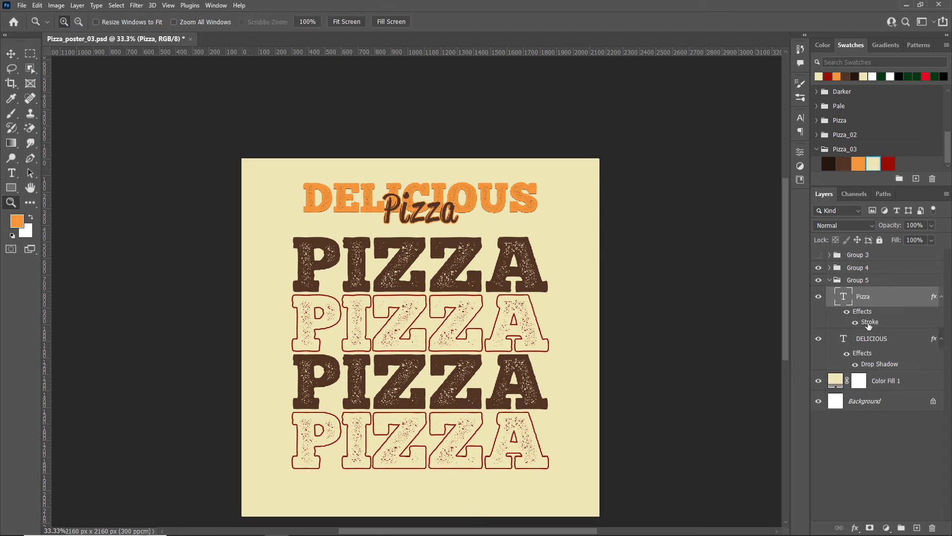
Step: Change the Pizza script's stroke colour from orange to cream
double_click(869, 325)
left_click(702, 330)
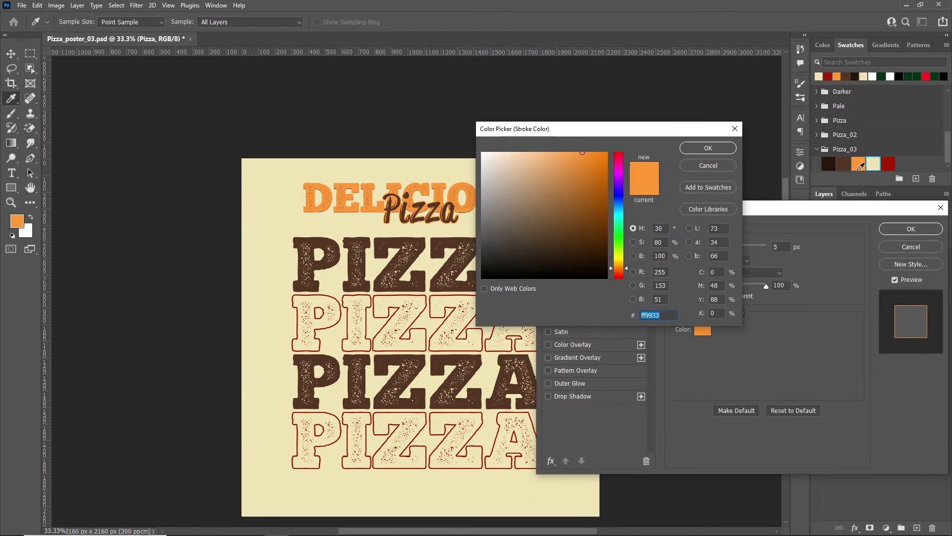
left_click(872, 166)
left_click(708, 148)
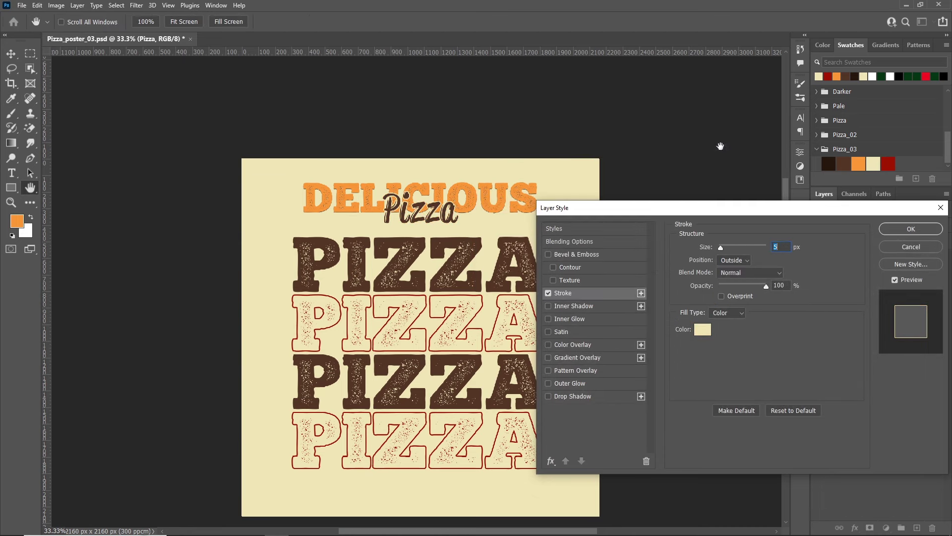
left_click(914, 228)
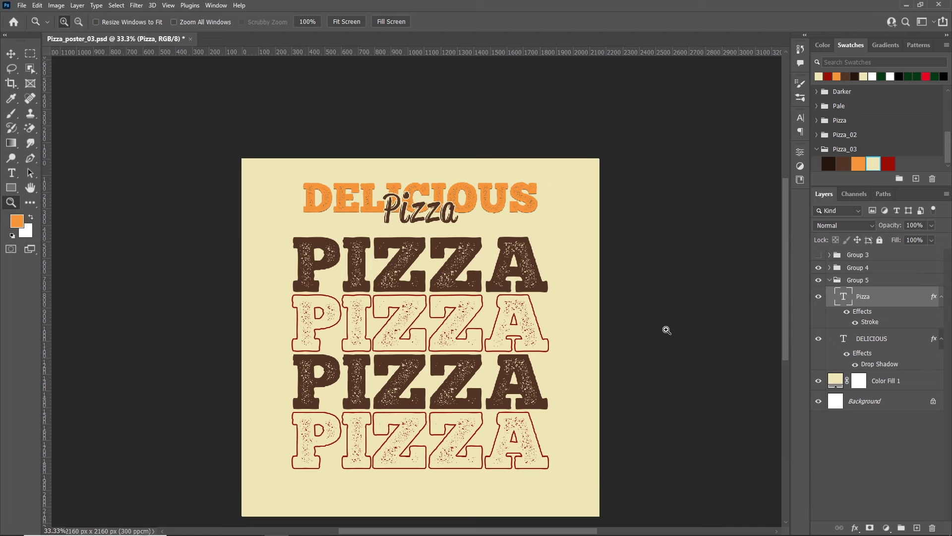
Step: Shrink DELICIOUS from 24 pt to 20 pt and centre it horizontally over Pizza
left_click(831, 281)
double_click(843, 339)
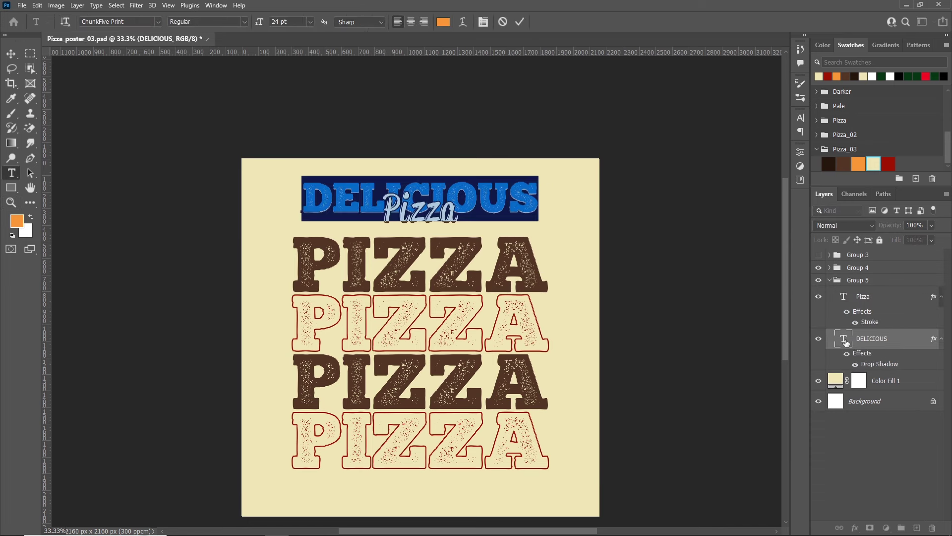
left_click(283, 22)
left_click(11, 53)
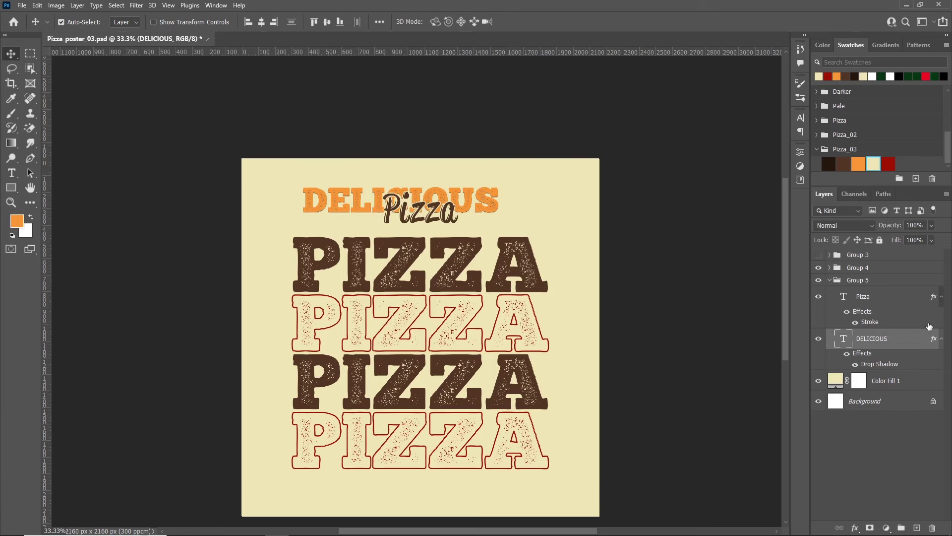
left_click(886, 305, "shift")
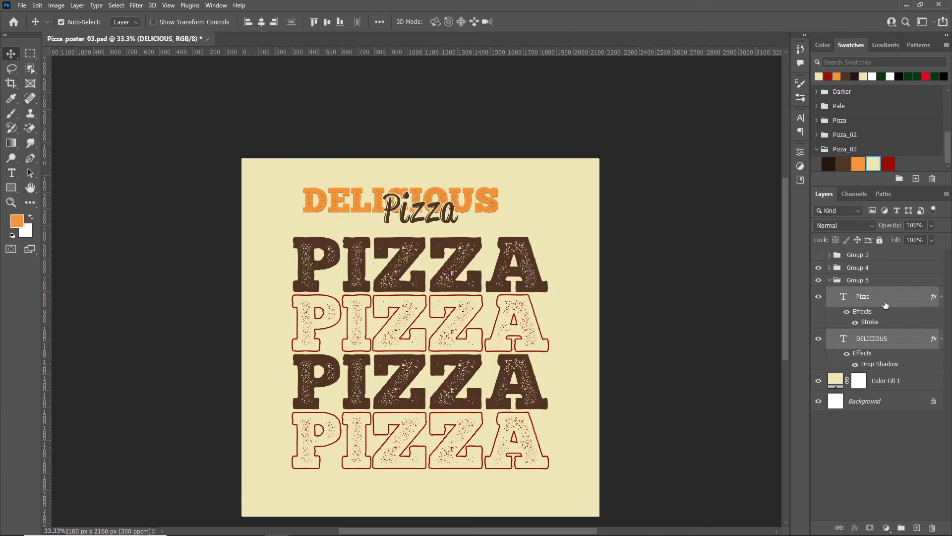
left_click(263, 22)
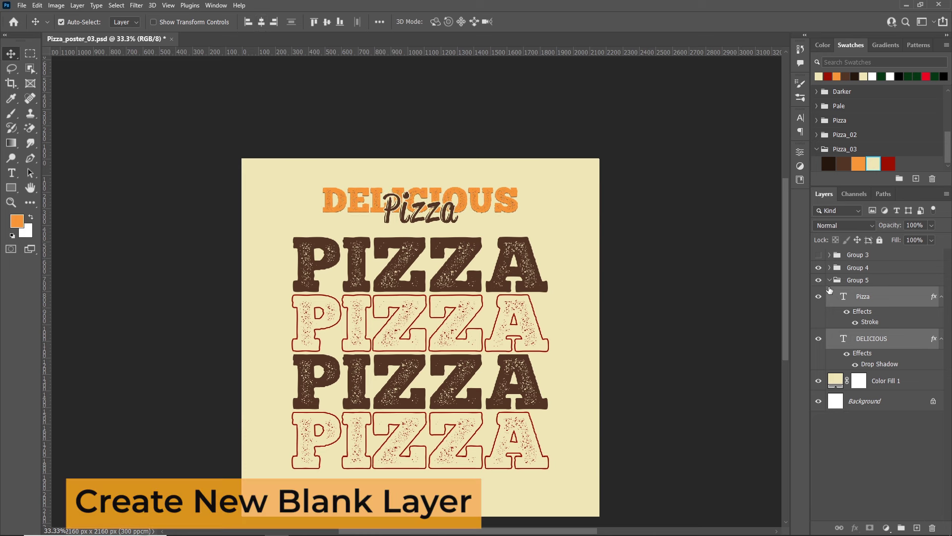
Step: Add an empty layer above Color Fill 1 and set the foreground colour to cream f5edcb
scroll(523, 370, "down", 3)
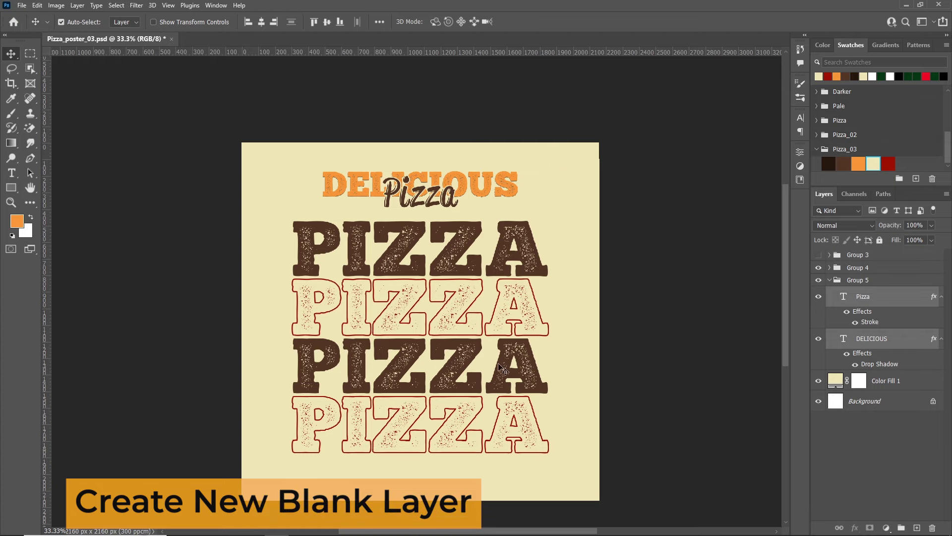
left_click(842, 381)
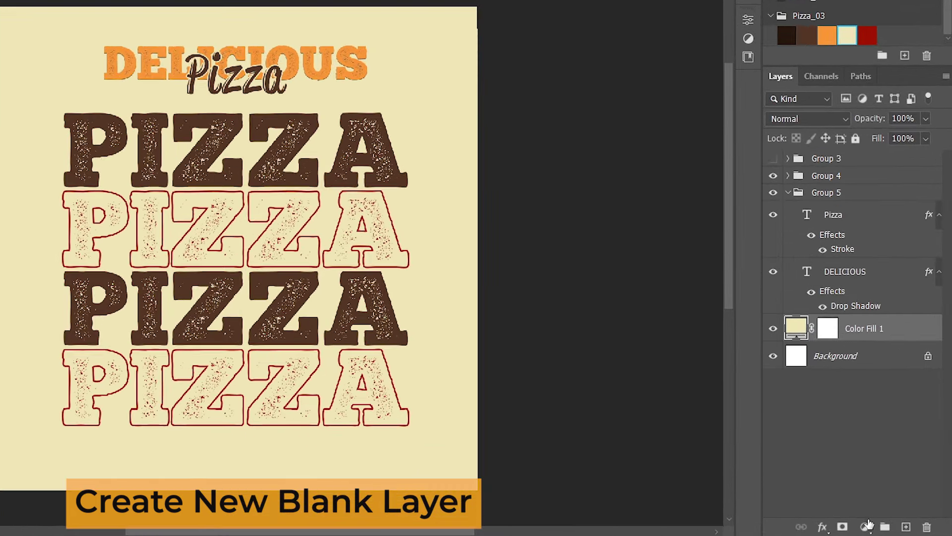
left_click(906, 527)
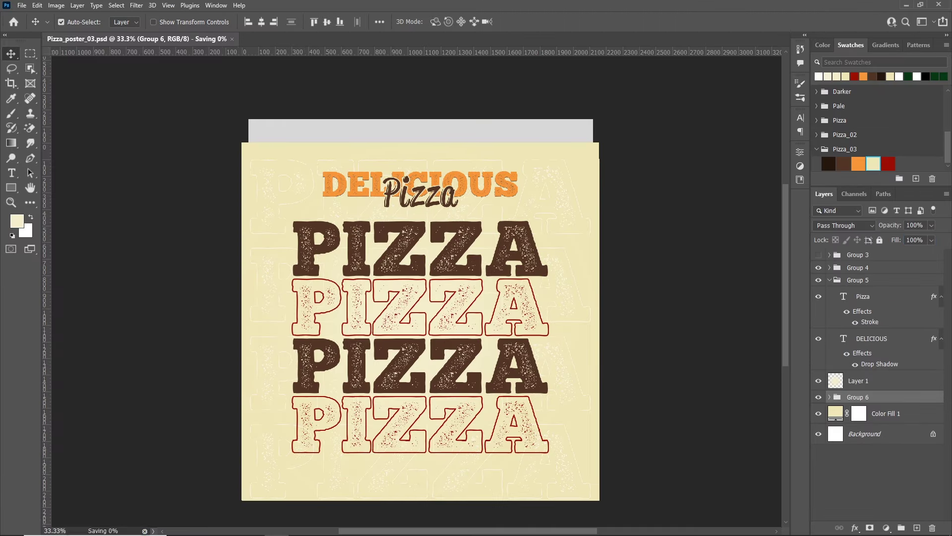
left_click(17, 221)
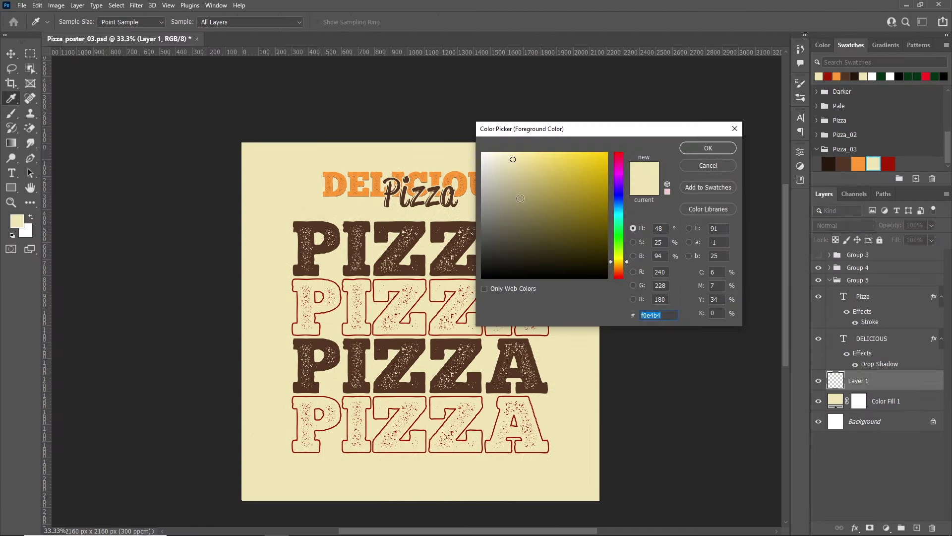
left_click(503, 157)
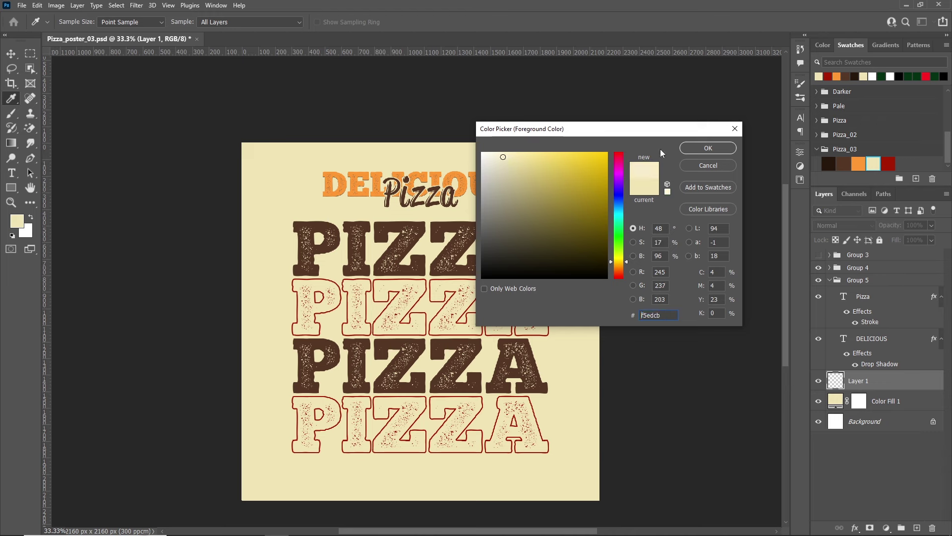
left_click(714, 149)
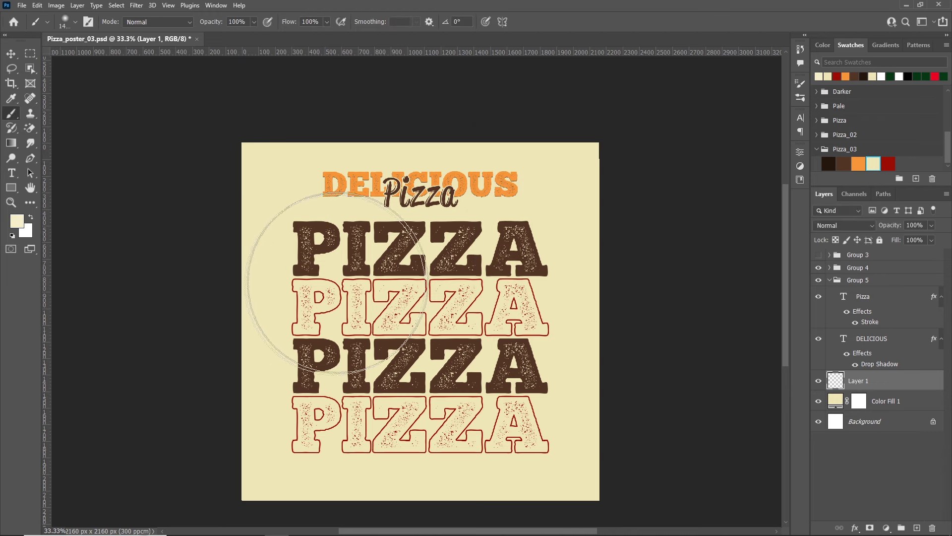
Step: Brush a soft pale glow across the right, left and central PIZZA letters
left_click_drag(368, 301, 441, 313)
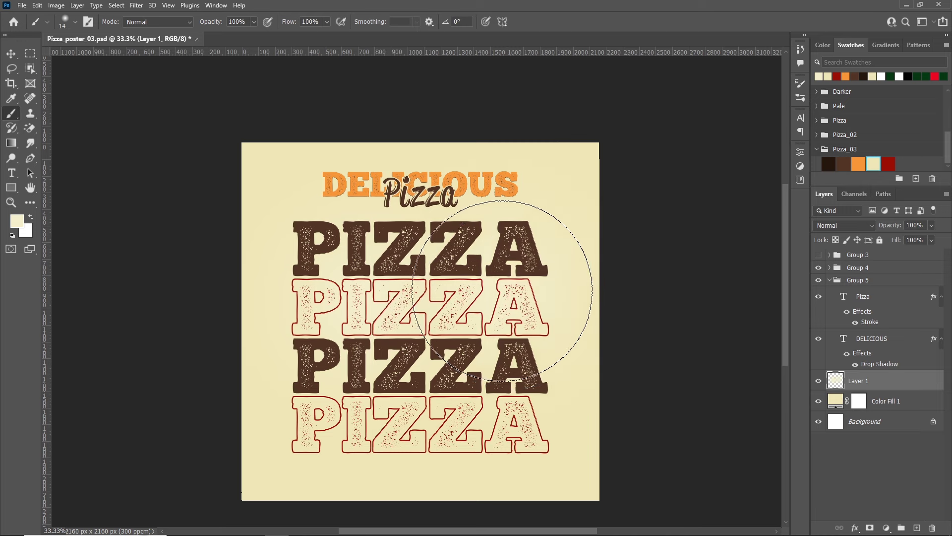
left_click_drag(277, 319, 379, 323)
key("bracketright")
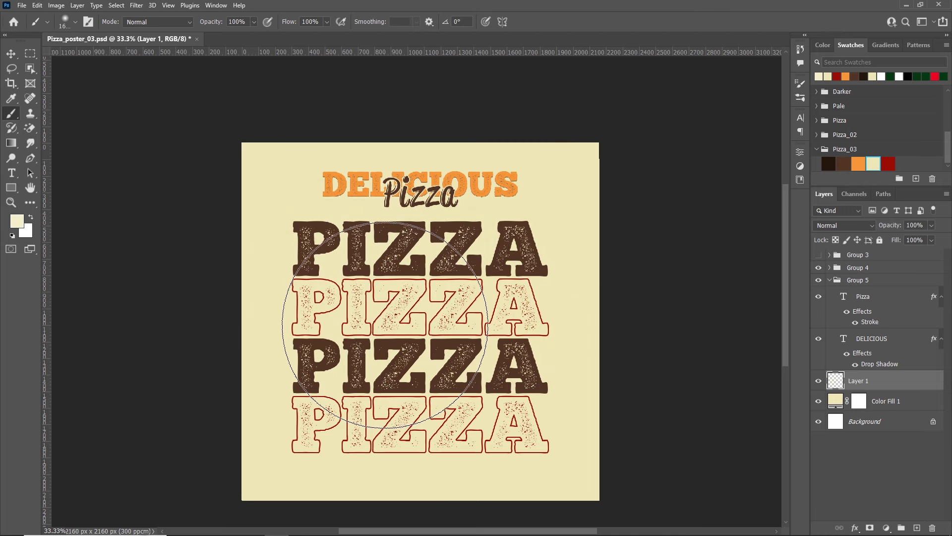
left_click_drag(265, 431, 412, 297)
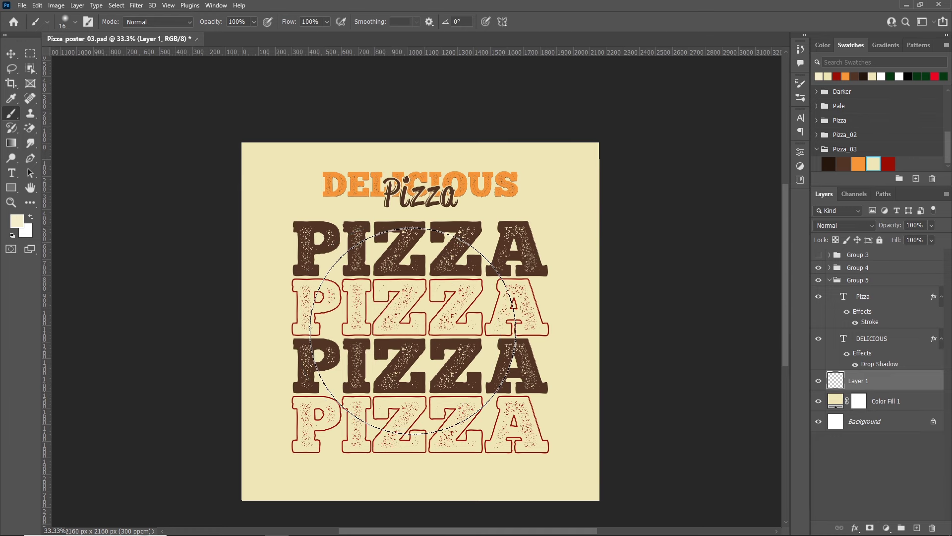
Step: Apply a Gaussian Blur with a 10 px radius to the painted cream glow layer
left_click(136, 6)
mouse_move(142, 133)
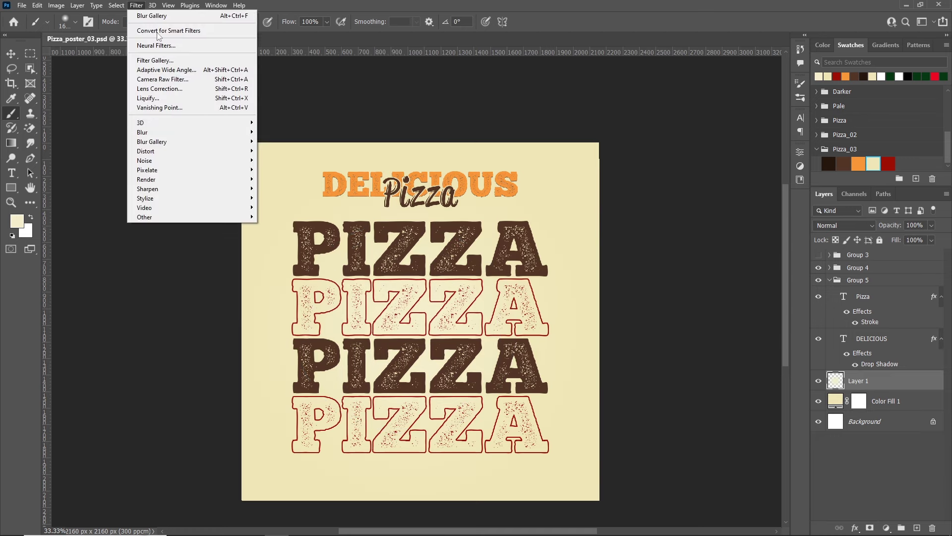
left_click(301, 170)
left_click_drag(678, 274, 697, 274)
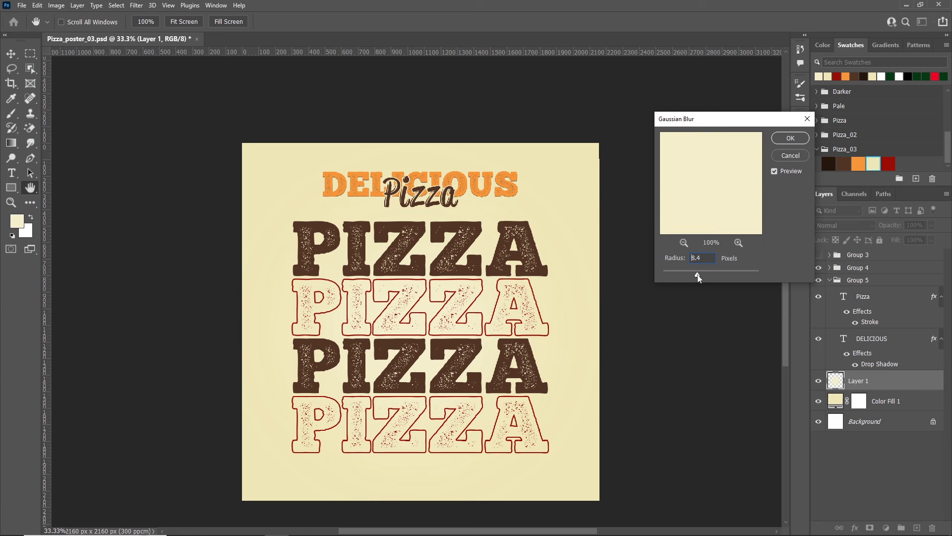
type("10")
left_click(790, 139)
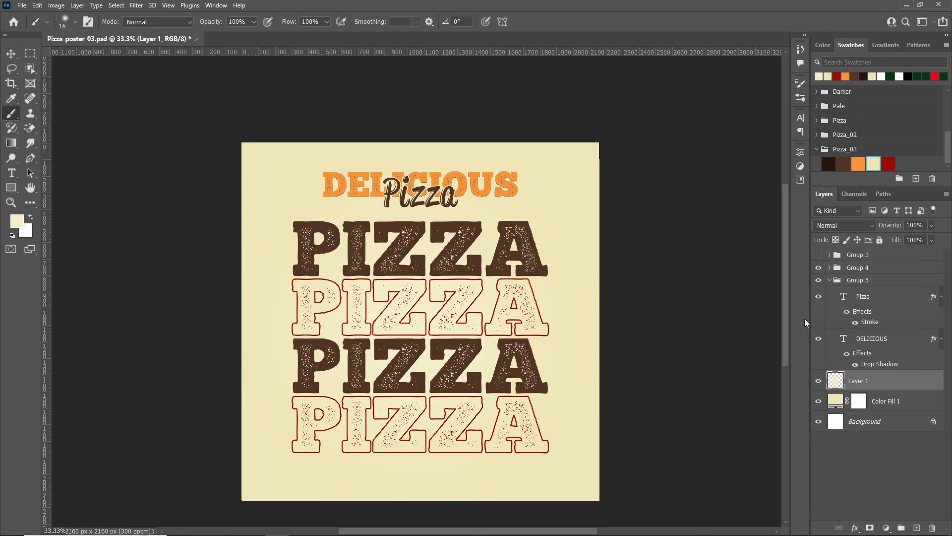
Step: Add a new text layer reading 'PIZZA' just above the Color Fill 1 layer
left_click(897, 406)
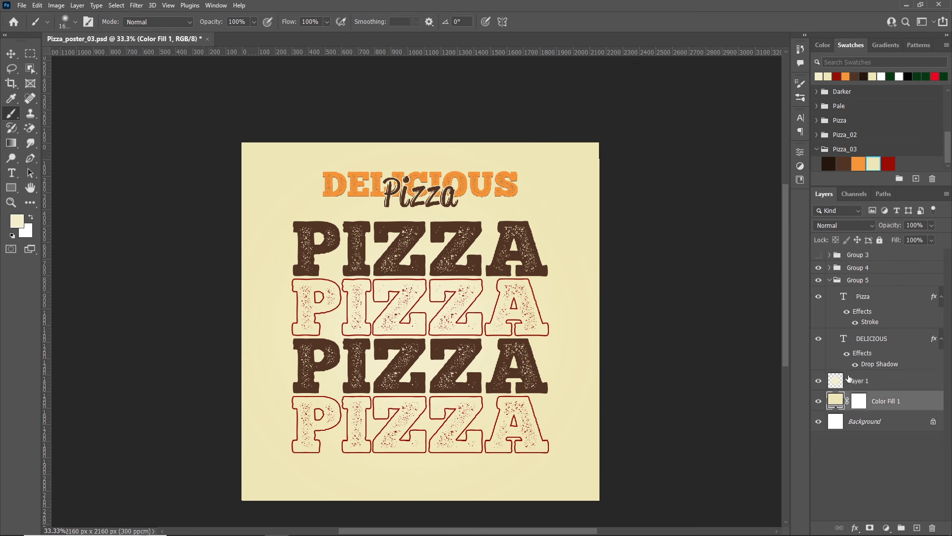
left_click(12, 174)
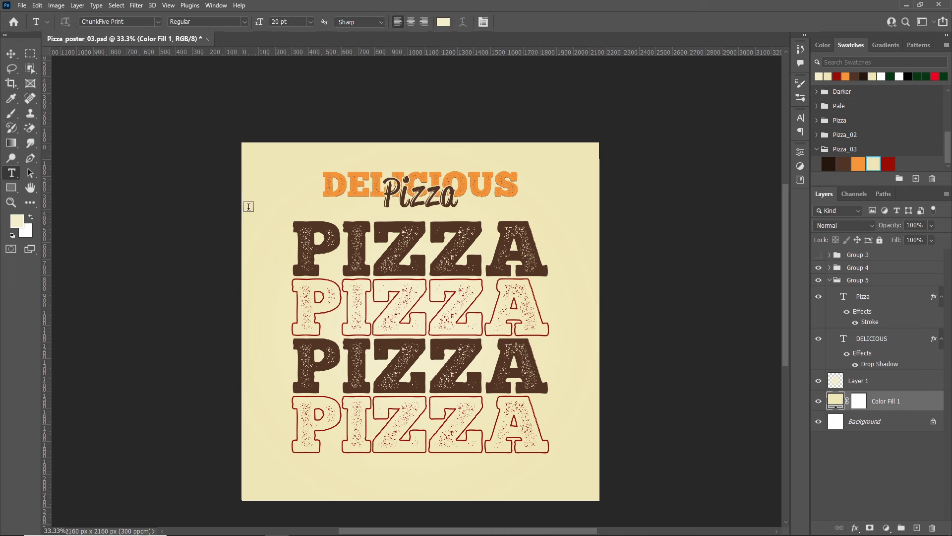
left_click(248, 206)
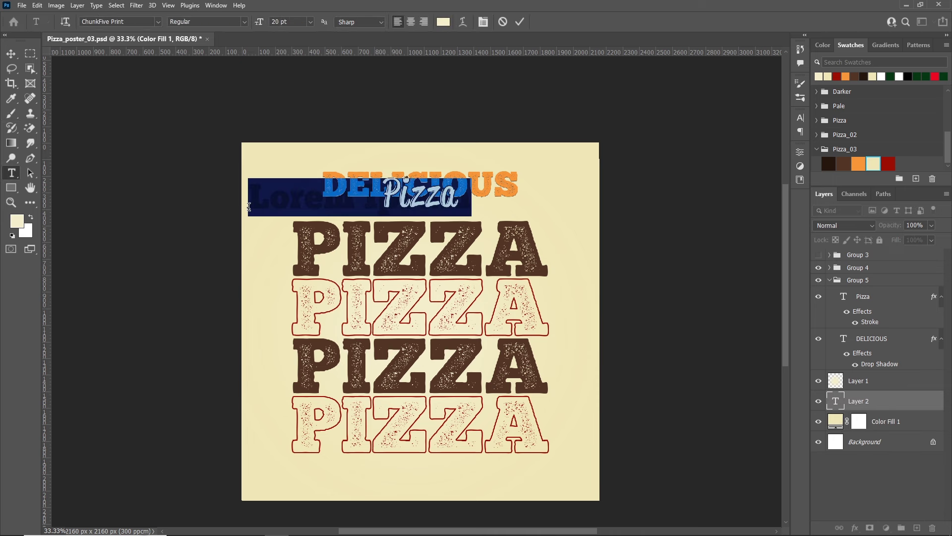
type("PIZZA")
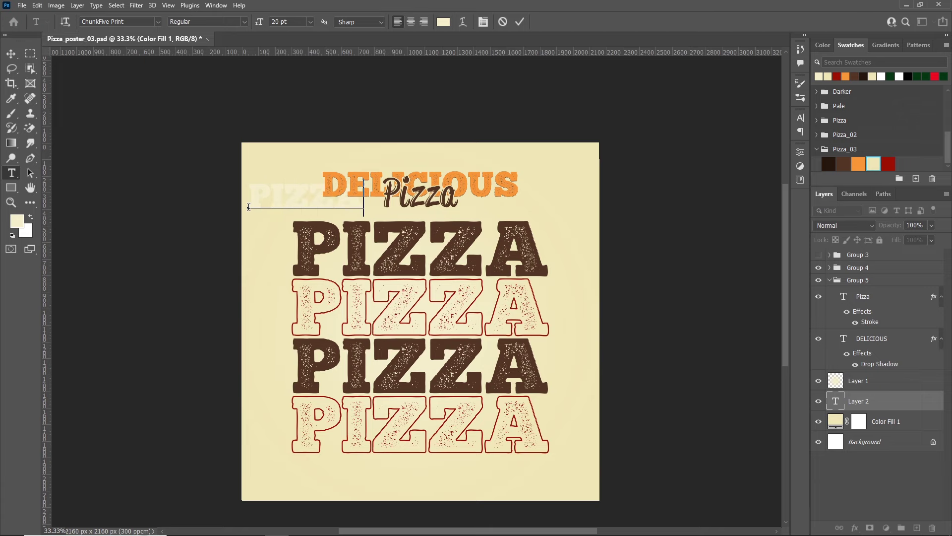
Step: Enlarge the PIZZA text to 60 pt and position it across the top of the poster
key("ctrl+a")
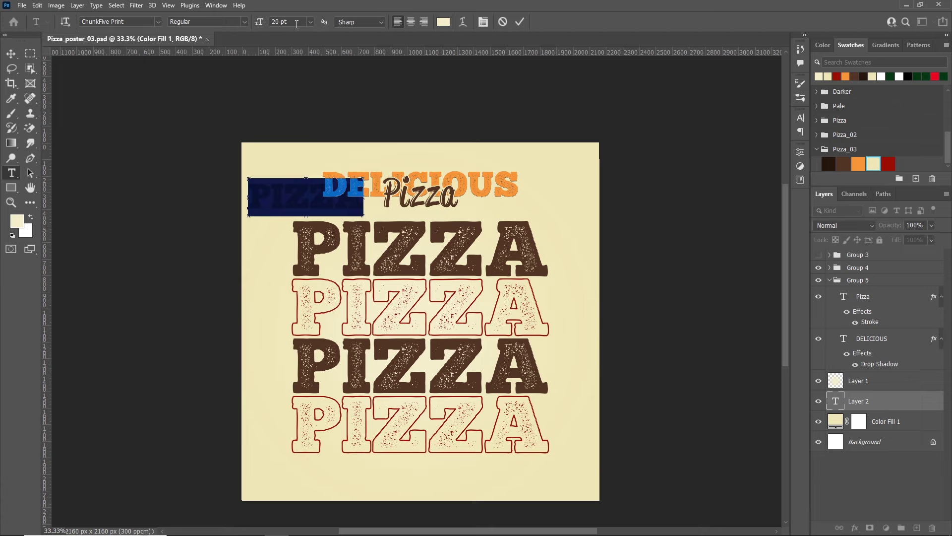
left_click(308, 21)
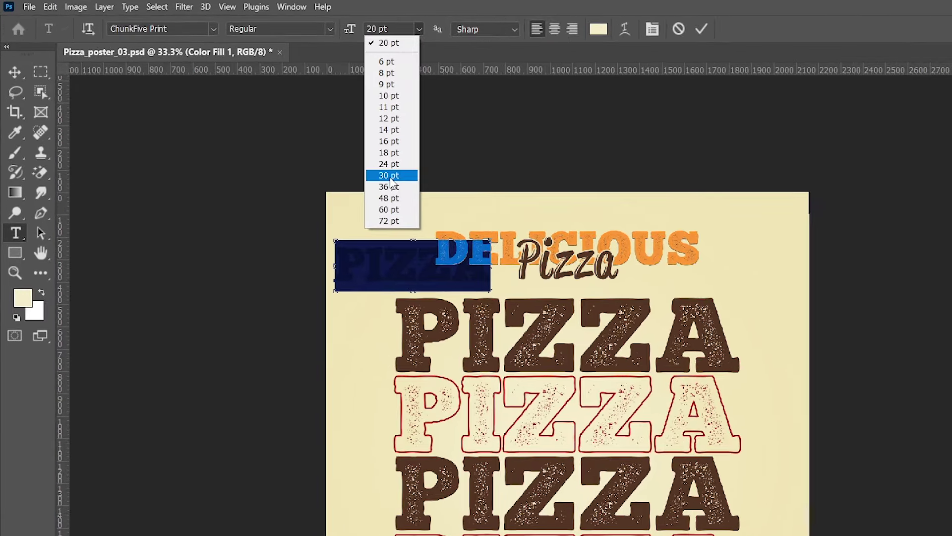
left_click(392, 176)
left_click(419, 29)
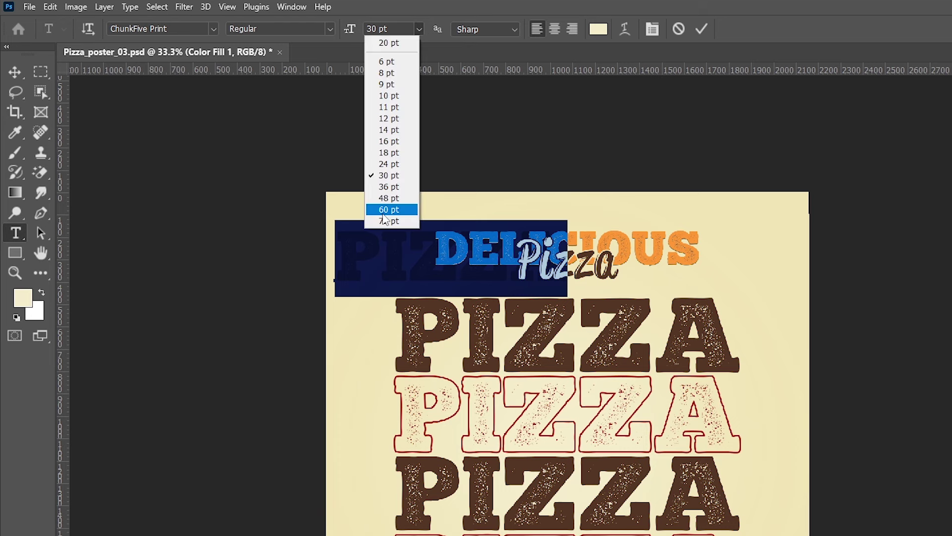
left_click(385, 216)
left_click(15, 72)
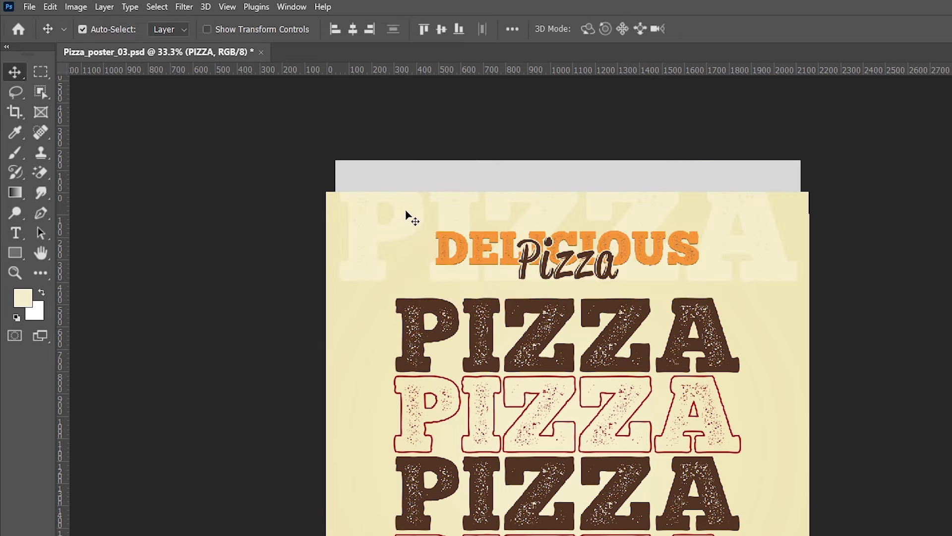
left_click_drag(396, 266, 387, 278)
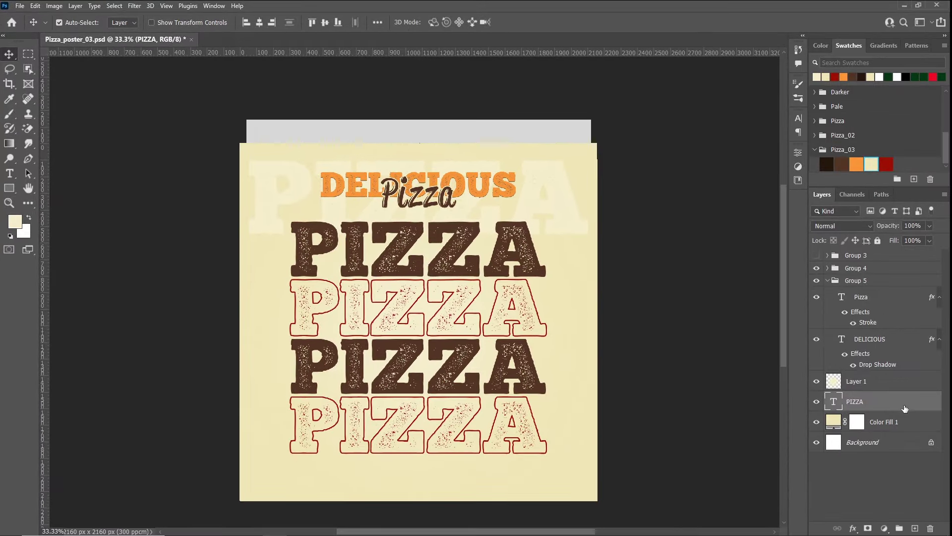
Step: Give the big PIZZA word a 2 px stroke and set its fill to 0%
double_click(905, 402)
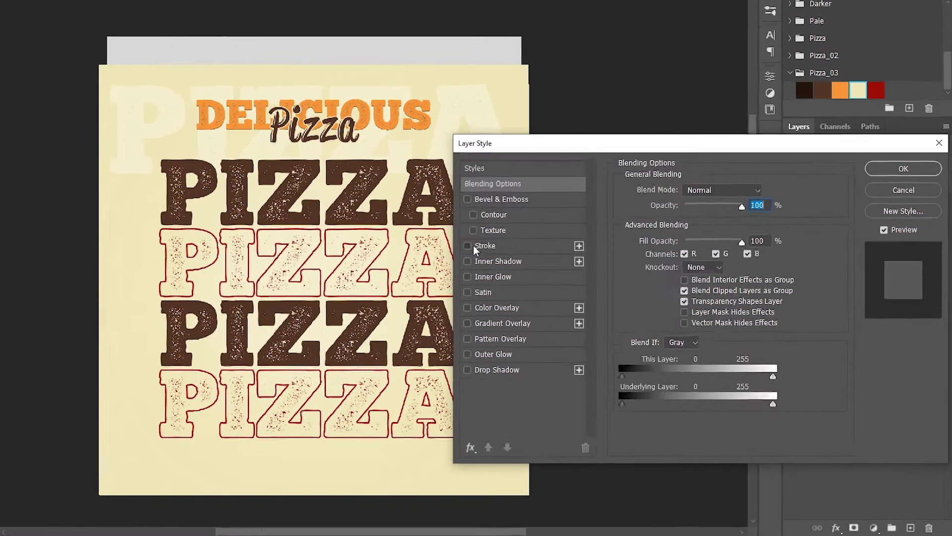
left_click(571, 294)
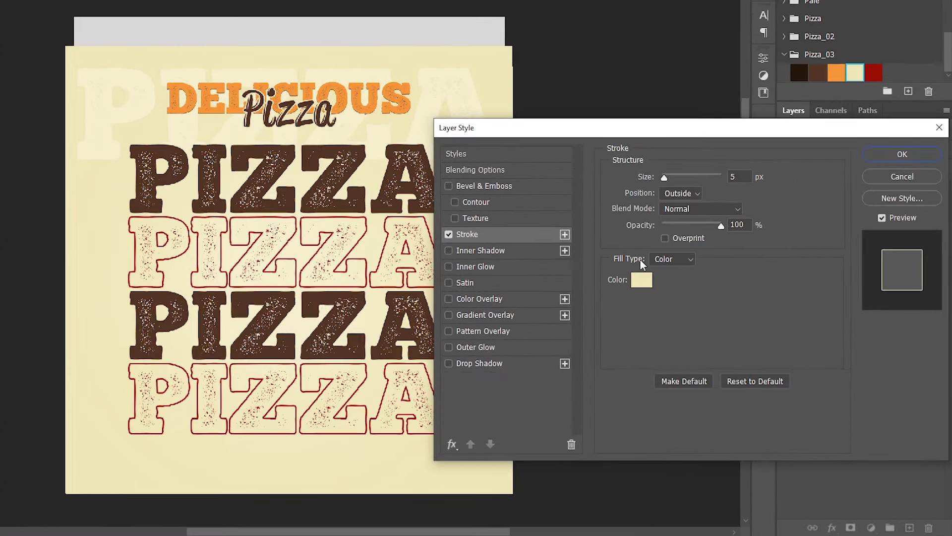
left_click_drag(663, 177, 665, 178)
left_click(900, 155)
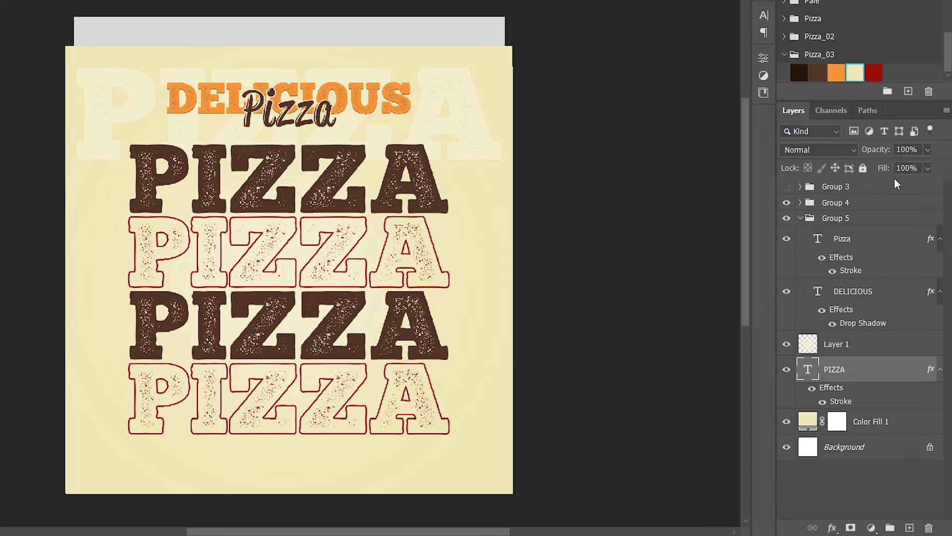
key("shift+0")
key("shift+0")
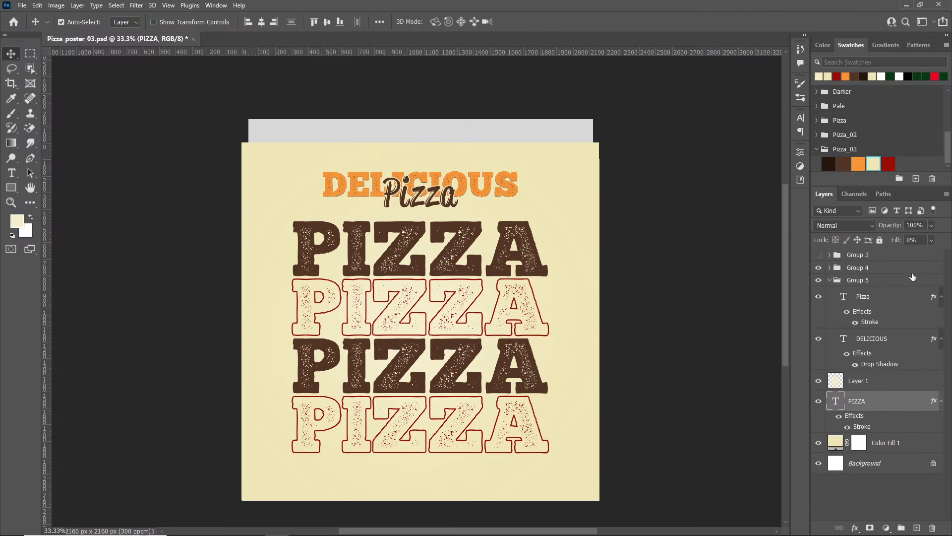
Step: Change the PIZZA outline colour to the pale near-white f8f6ec
double_click(864, 428)
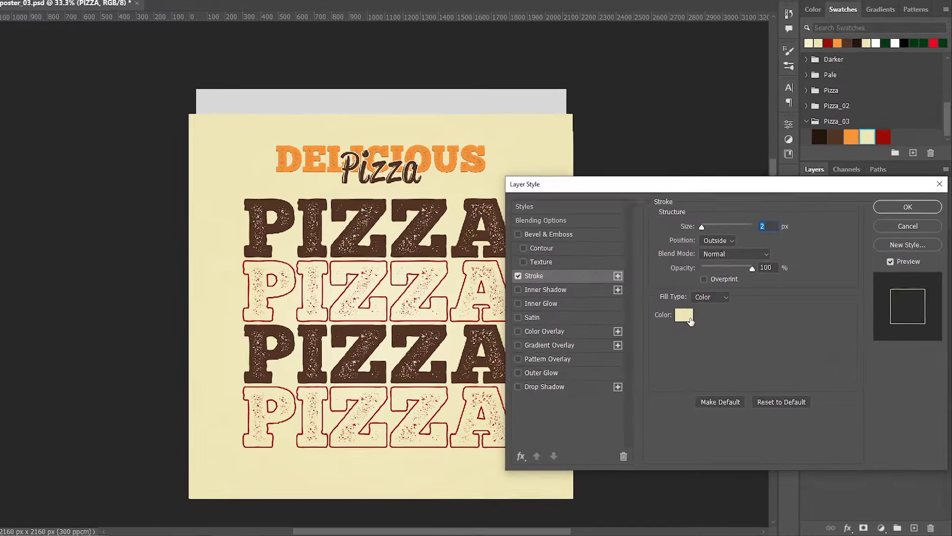
left_click(703, 329)
left_click(383, 64)
left_click(636, 53)
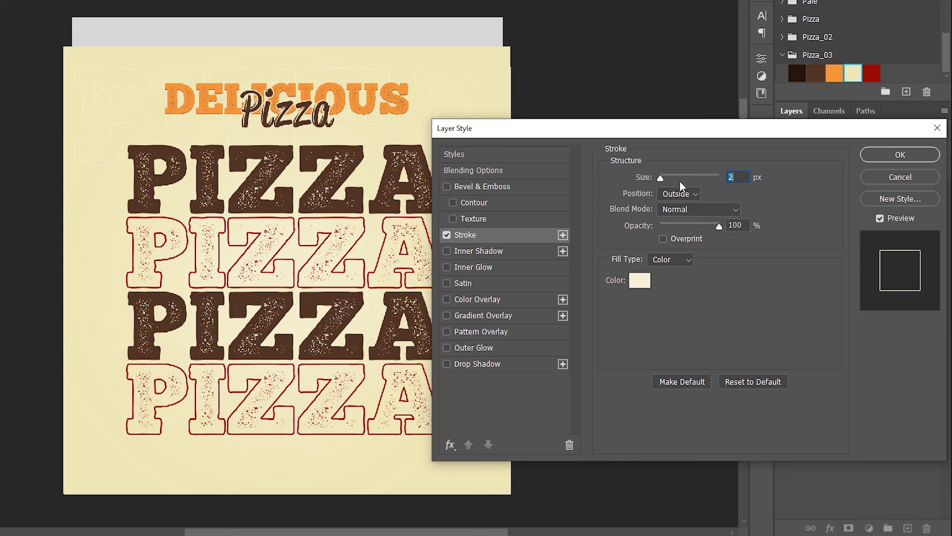
left_click(640, 280)
left_click(369, 62)
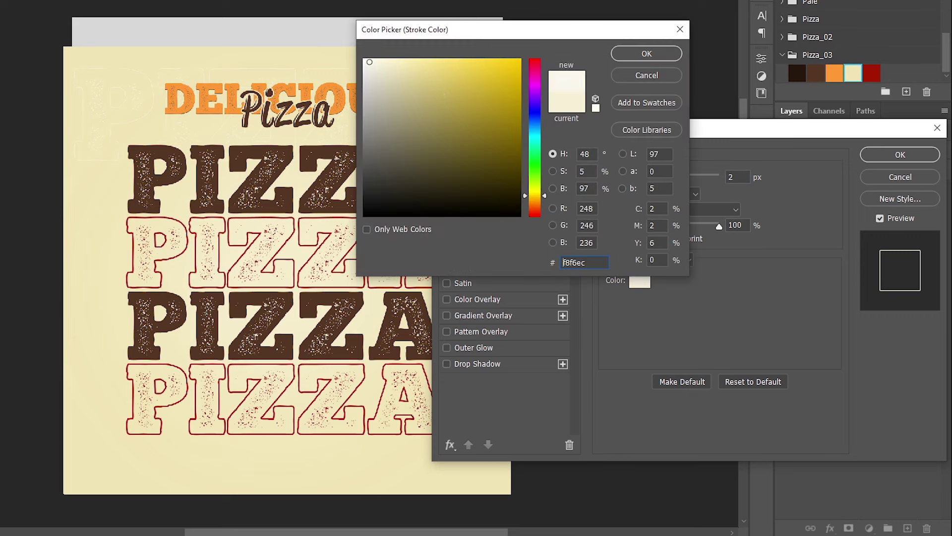
left_click(644, 54)
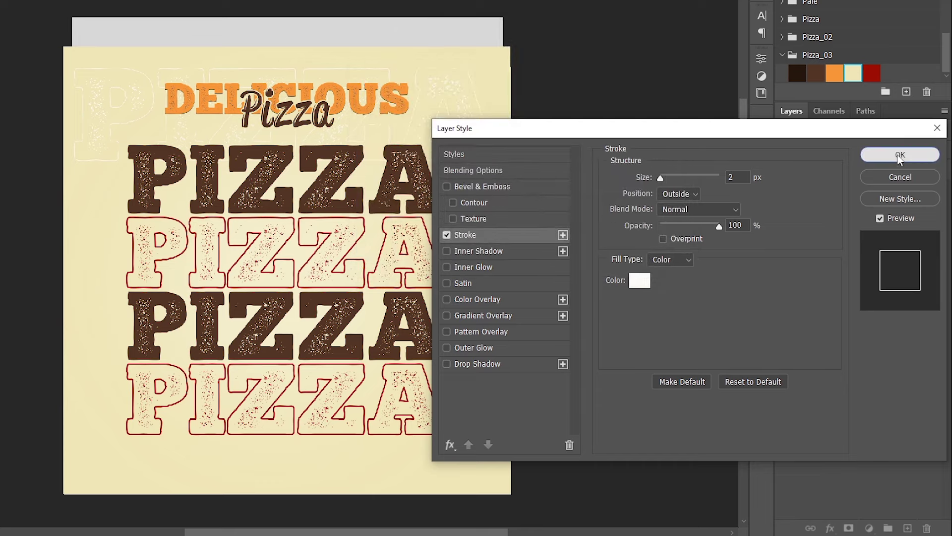
left_click(901, 155)
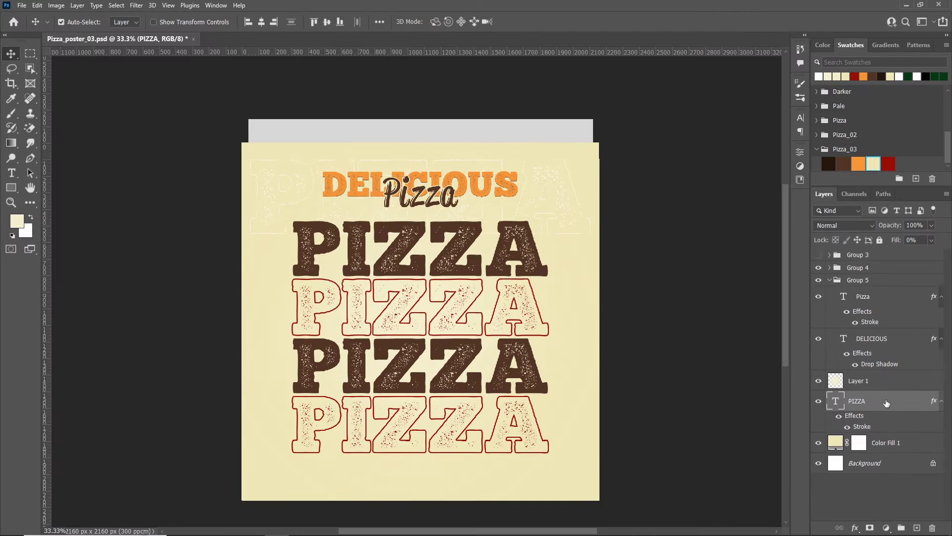
Step: Duplicate the outlined PIZZA word twice and move a copy to the poster bottom
key("ctrl+j")
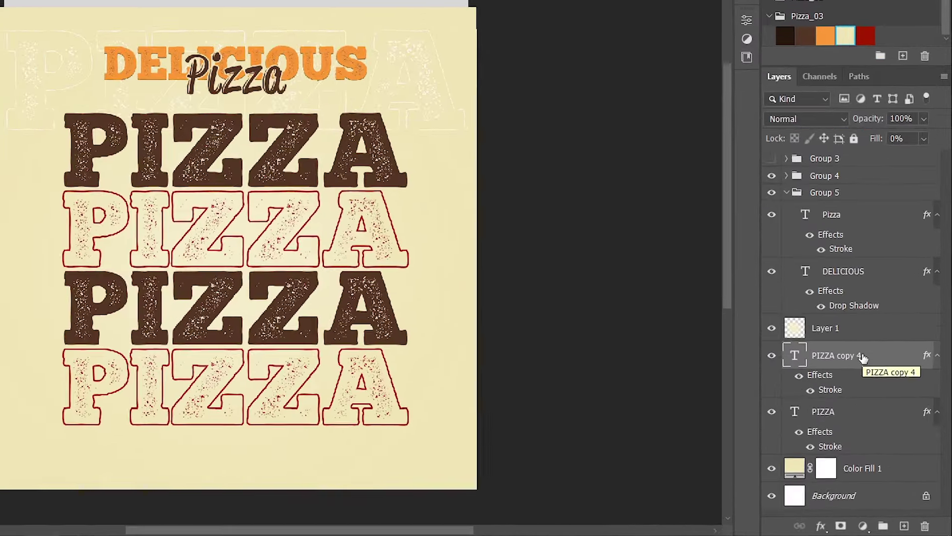
key("ctrl+j")
key("ctrl+j")
scroll(862, 377, "down", 3)
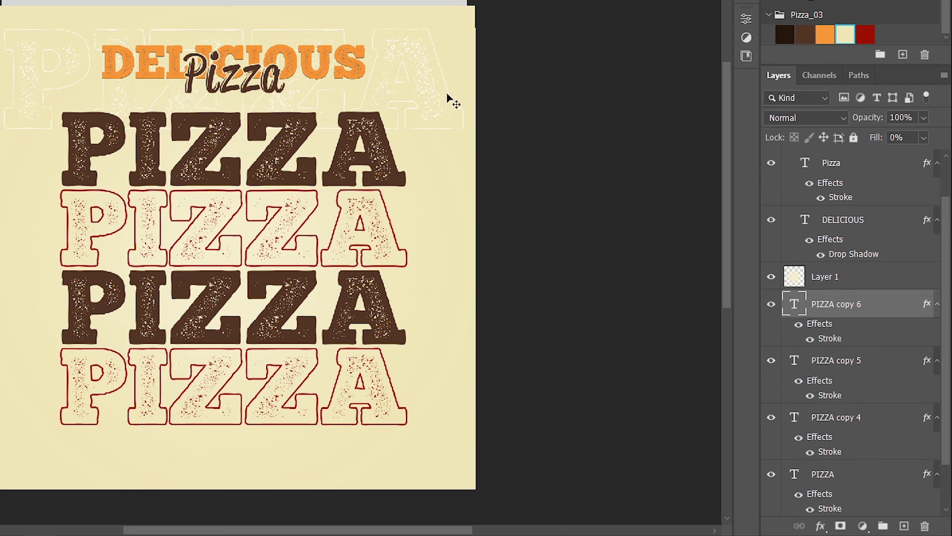
left_click_drag(440, 94, 436, 452)
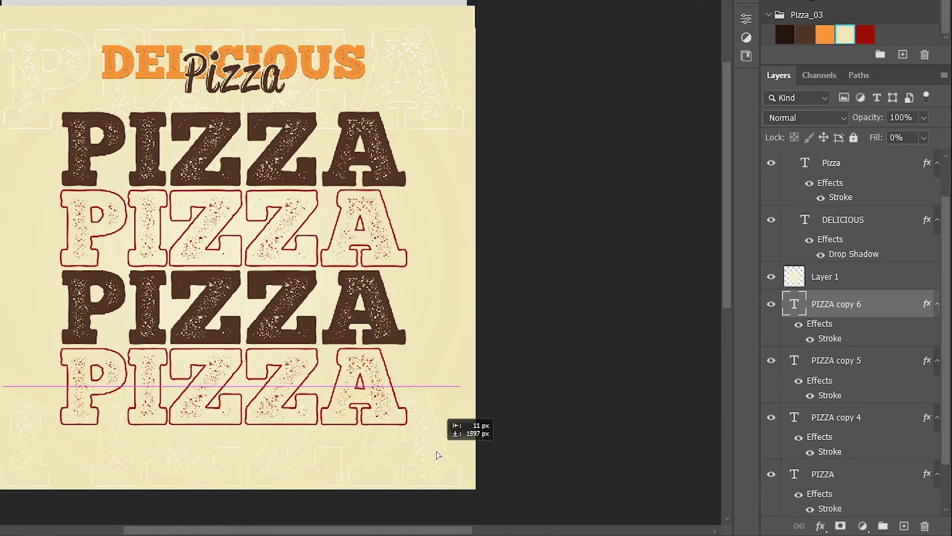
Step: Select all the PIZZA outline layers, raise their fill to 4%, and group them
left_click(838, 468, "shift")
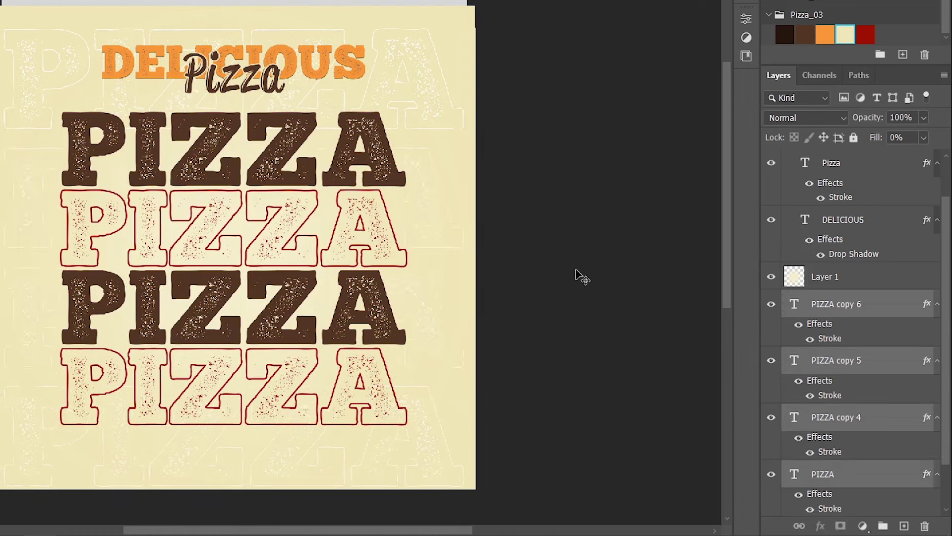
left_click_drag(876, 140, 878, 141)
key("ctrl+g")
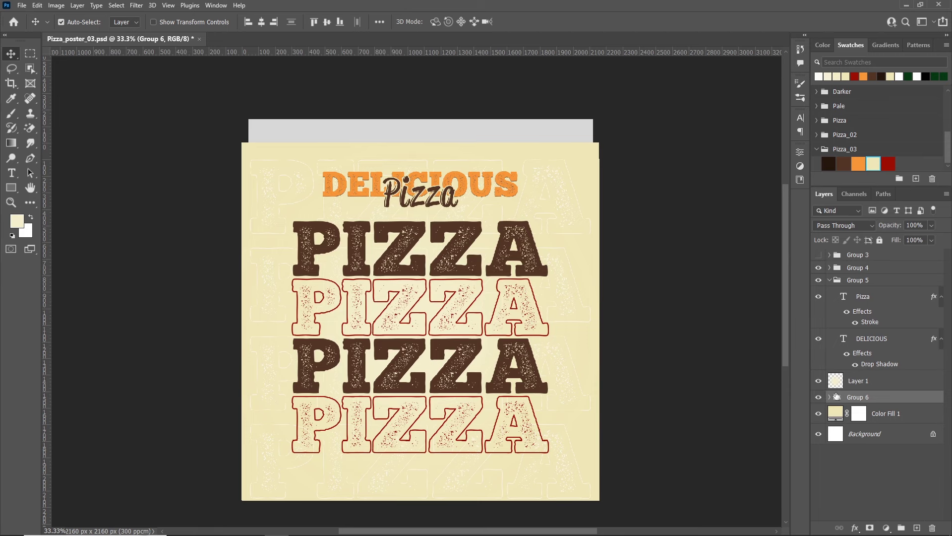
Step: Expand Group 6, select its four PIZZA text layers, then collapse the group
left_click(829, 397)
left_click(907, 420)
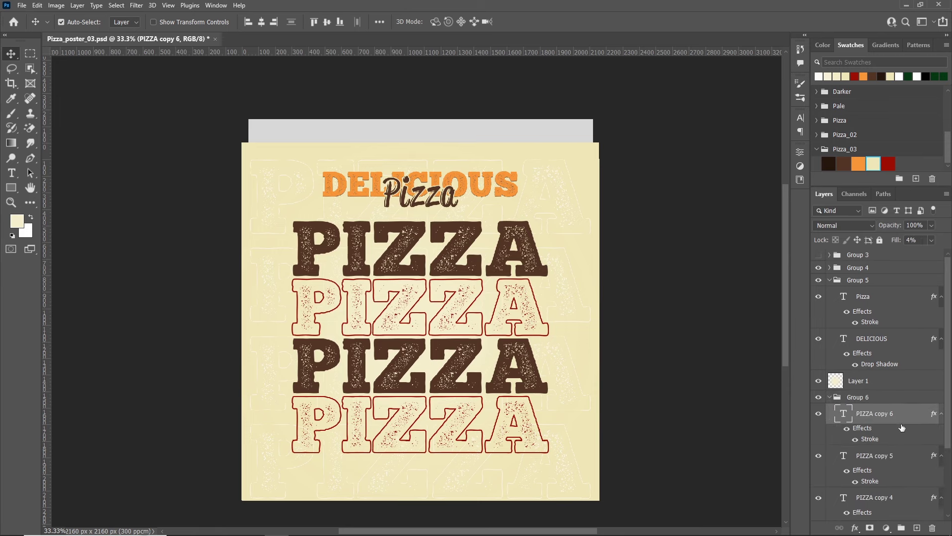
scroll(904, 430, "down", 2)
scroll(890, 468, "down", 1)
left_click(881, 477, "ctrl")
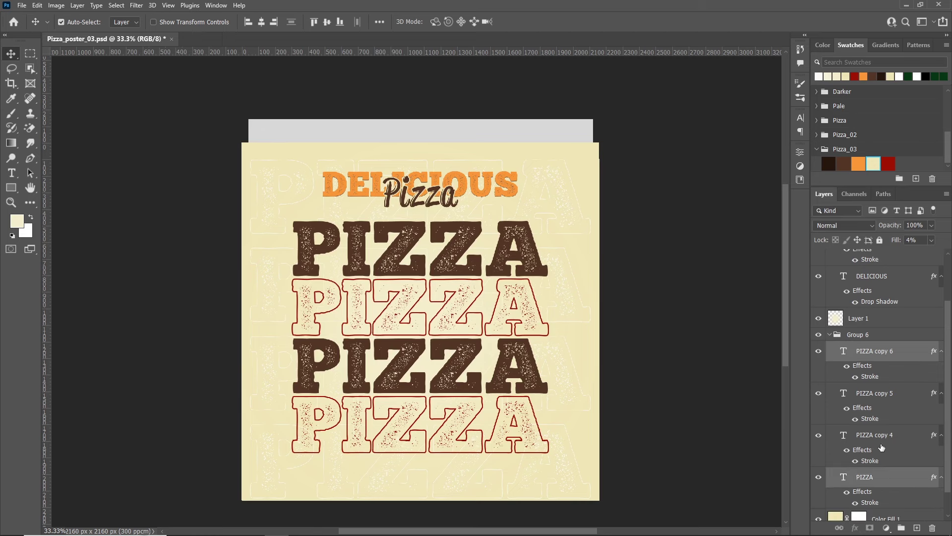
left_click(881, 442, "shift")
left_click(885, 403, "shift")
left_click(886, 355, "shift")
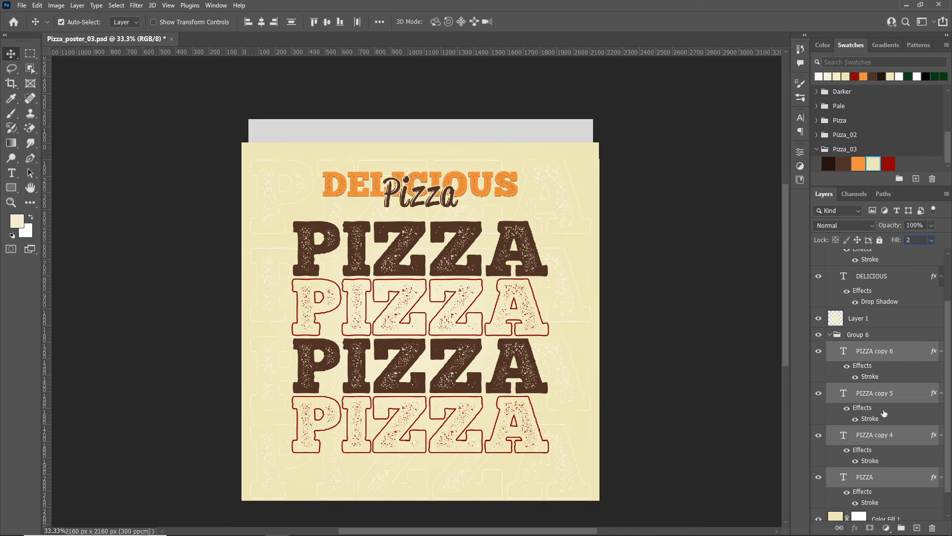
left_click(904, 335)
left_click(831, 336)
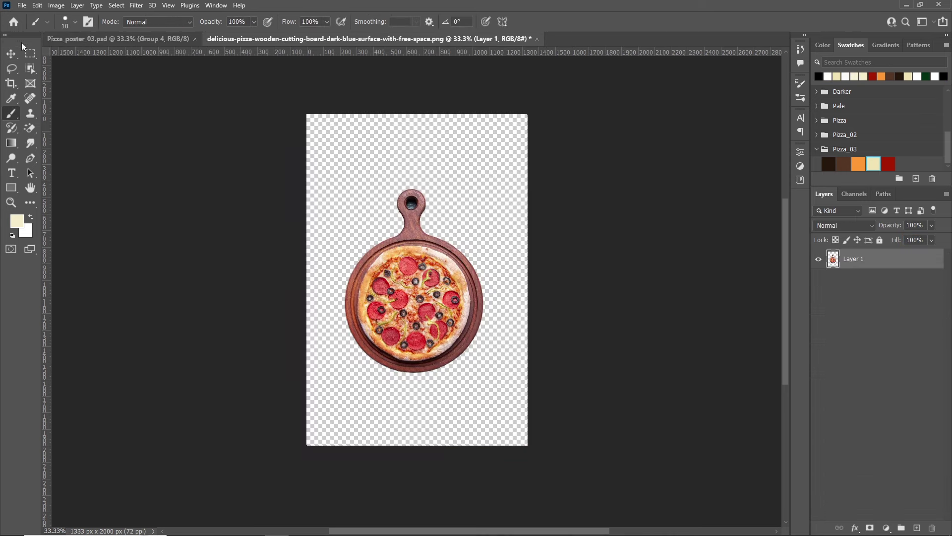
Step: Bring the pizza board into the poster centre and enlarge it to about 128%
left_click(11, 53)
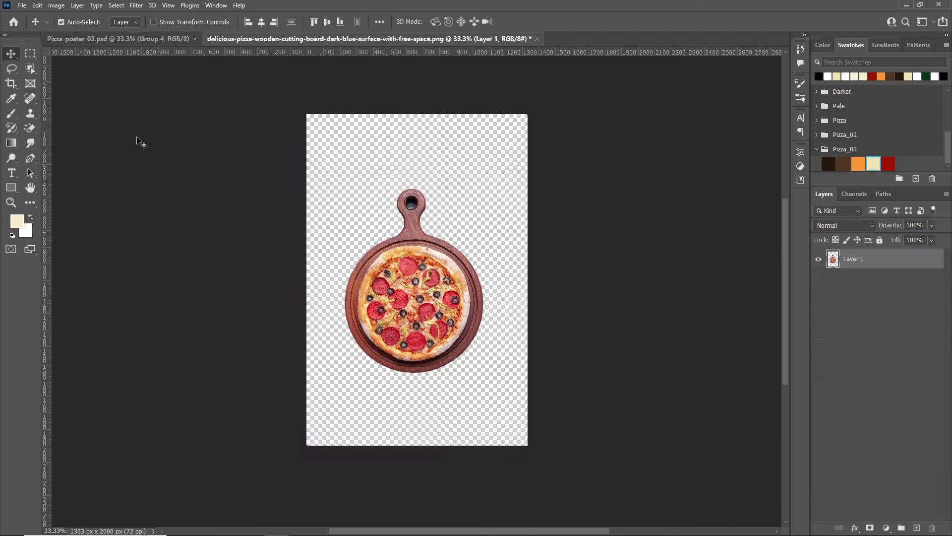
mouse_move(382, 280)
left_mouse_down()
mouse_move(167, 88)
mouse_move(490, 331)
mouse_move(407, 309)
left_mouse_up()
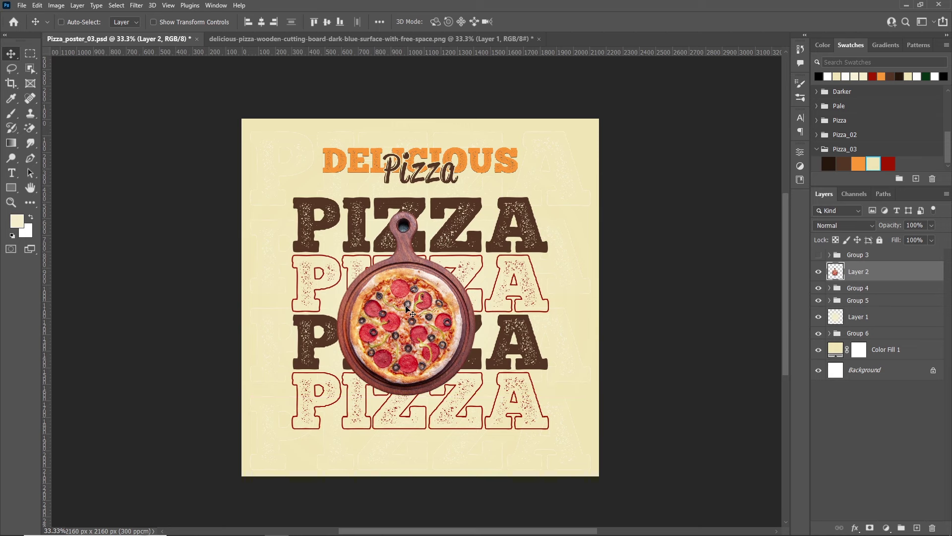
key("ctrl+t")
left_click_drag(476, 396, 503, 428)
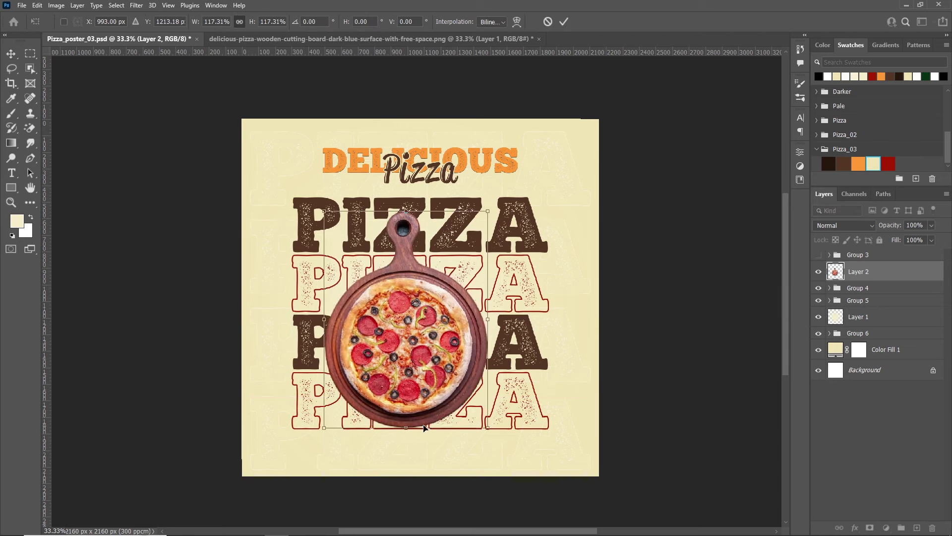
left_click_drag(420, 211, 423, 189)
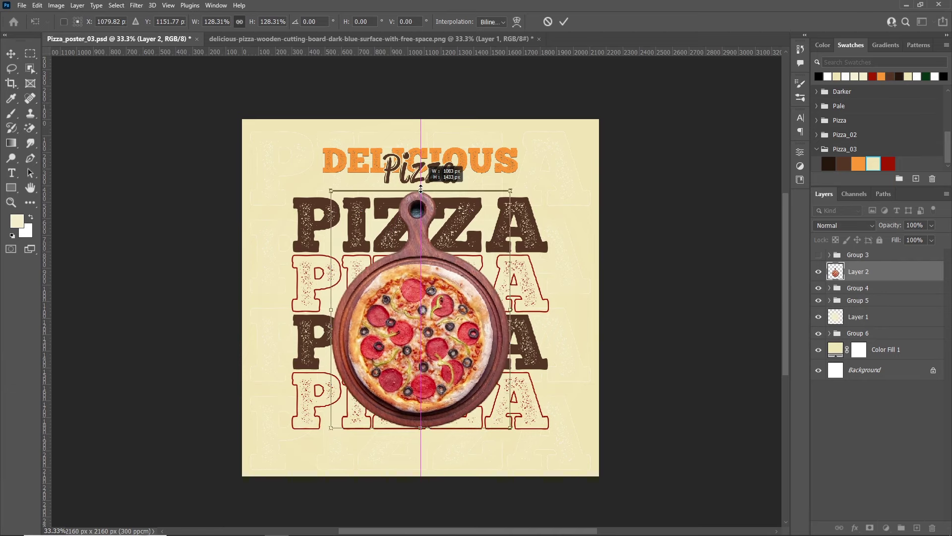
left_click(564, 21)
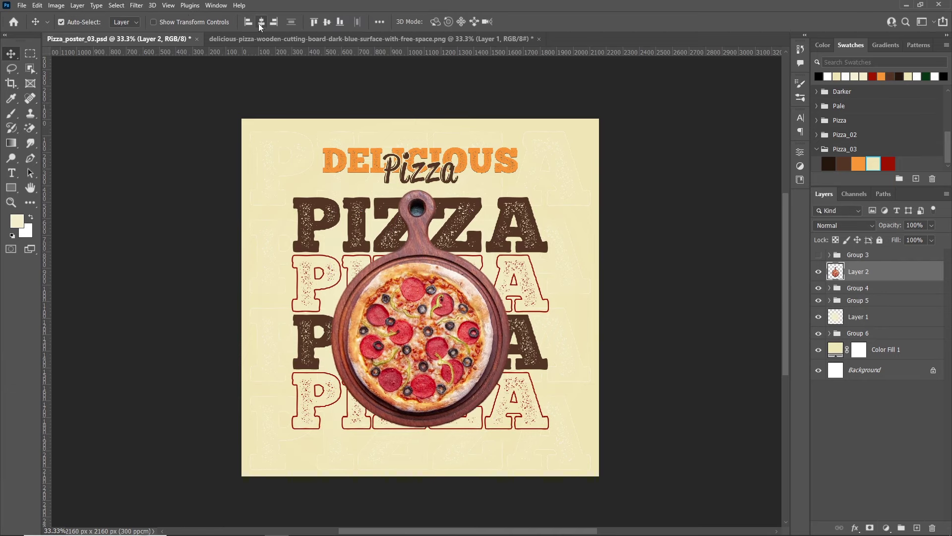
Step: Add a drop shadow with 17 px distance to the pizza board
left_click(409, 333, "ctrl")
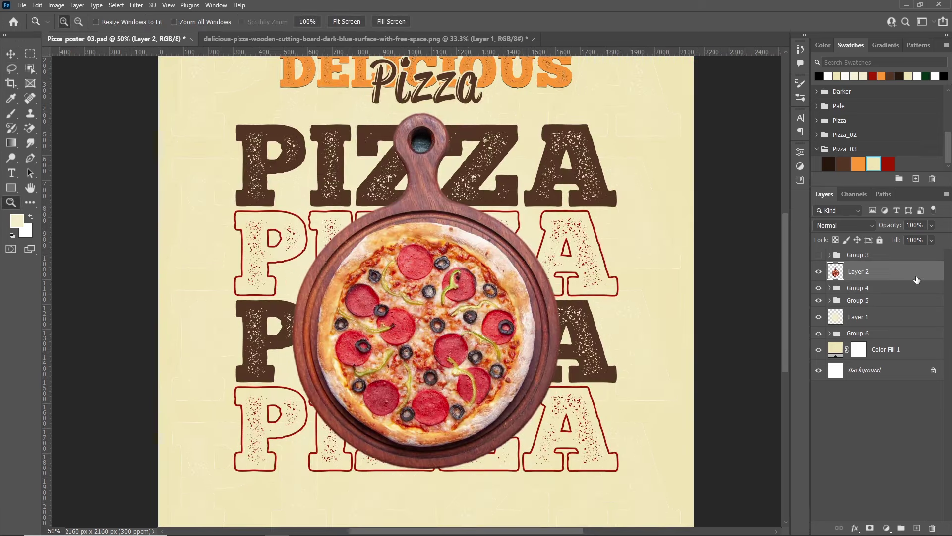
left_click(484, 363)
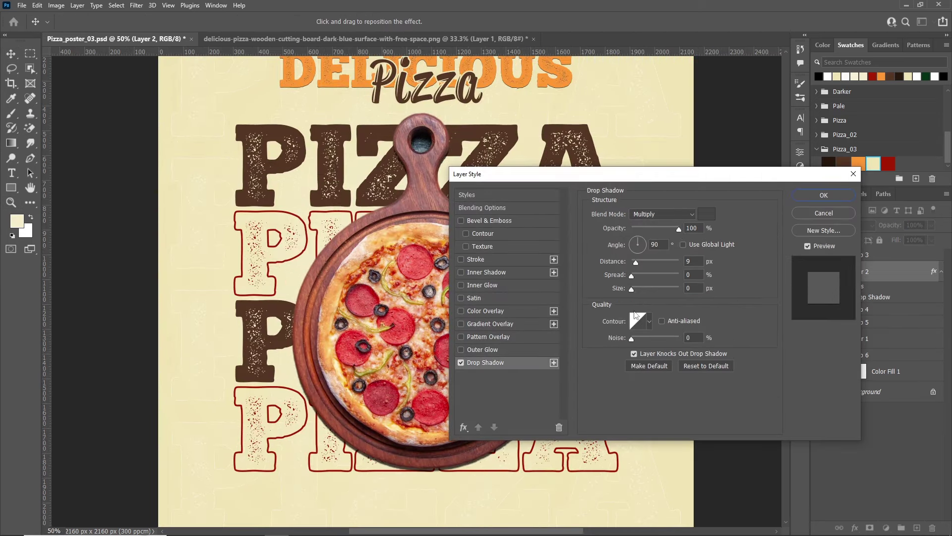
left_click_drag(636, 263, 640, 263)
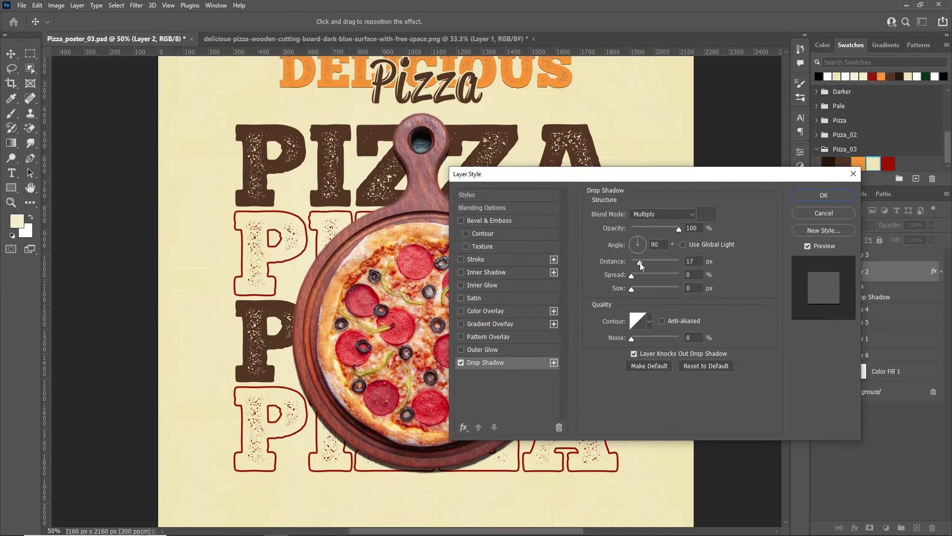
left_click(630, 290)
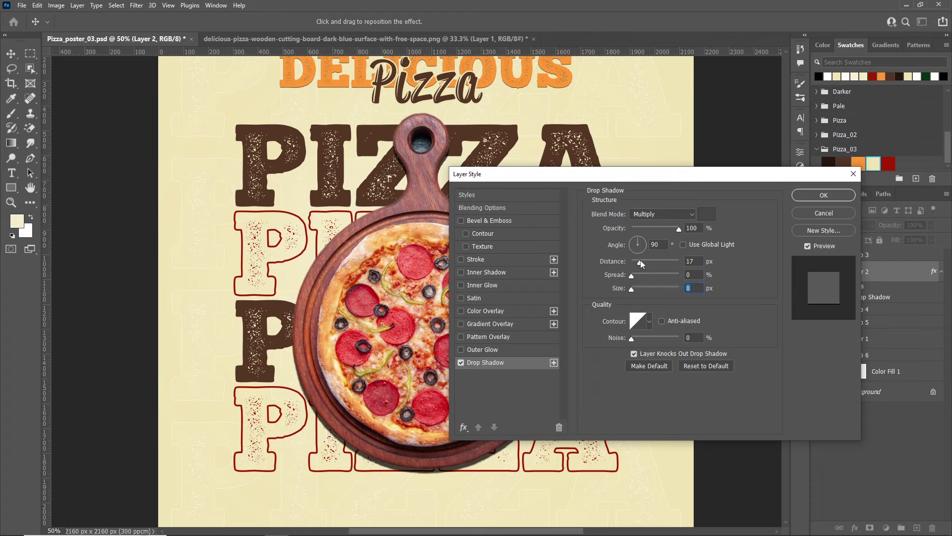
left_click(806, 197)
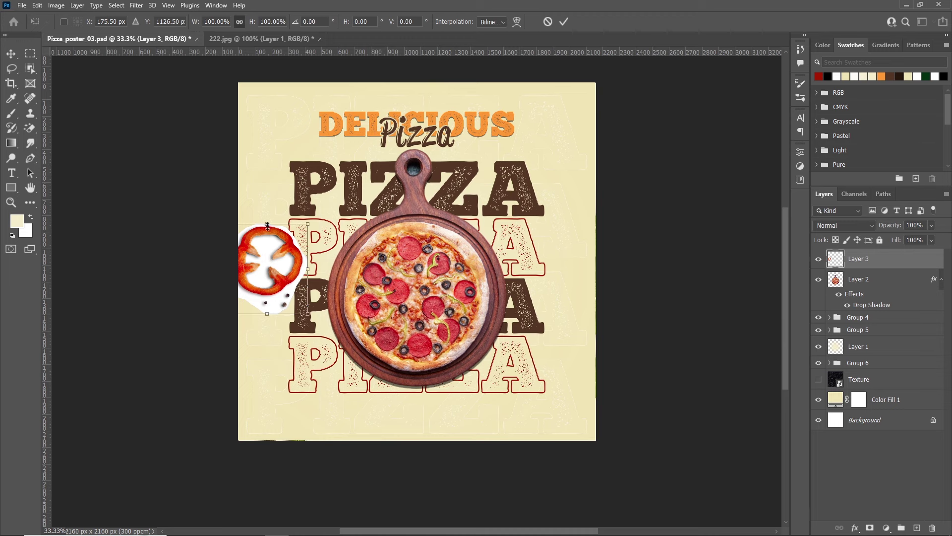
Step: Shrink the pepper slice left of the pizza and set its blend mode to Darken
left_click_drag(267, 226, 266, 281)
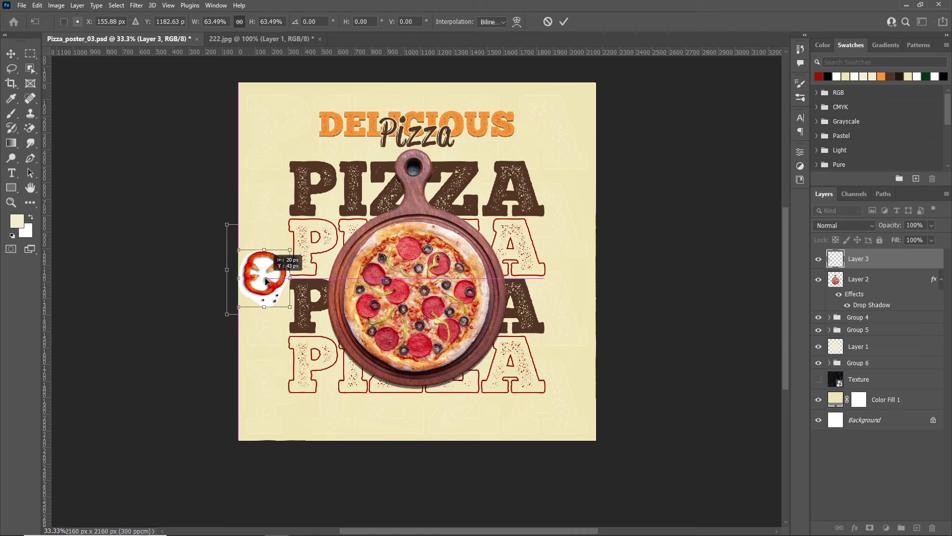
key("Return")
left_click(843, 225)
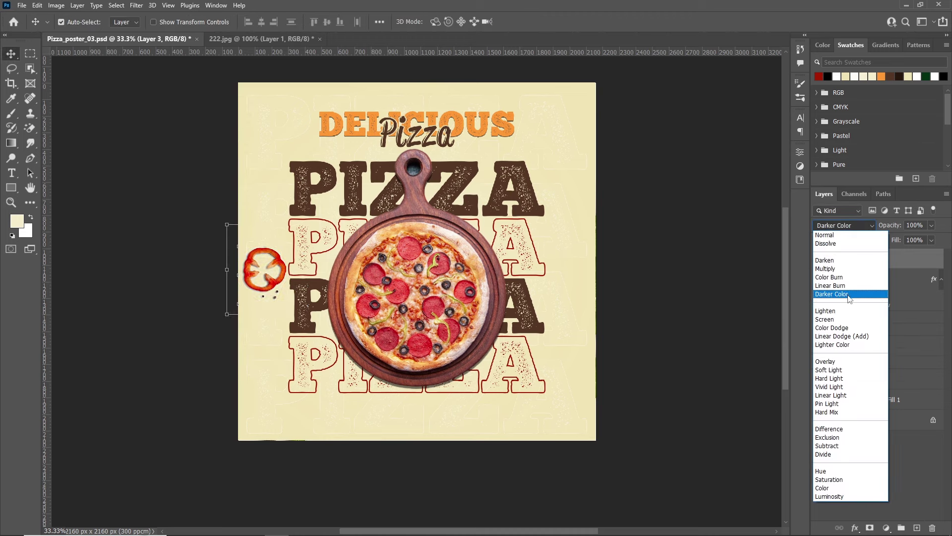
left_click(839, 261)
Step: Lasso a small arugula sprig in 222.jpg and copy it to its own layer
key("ctrl+Tab")
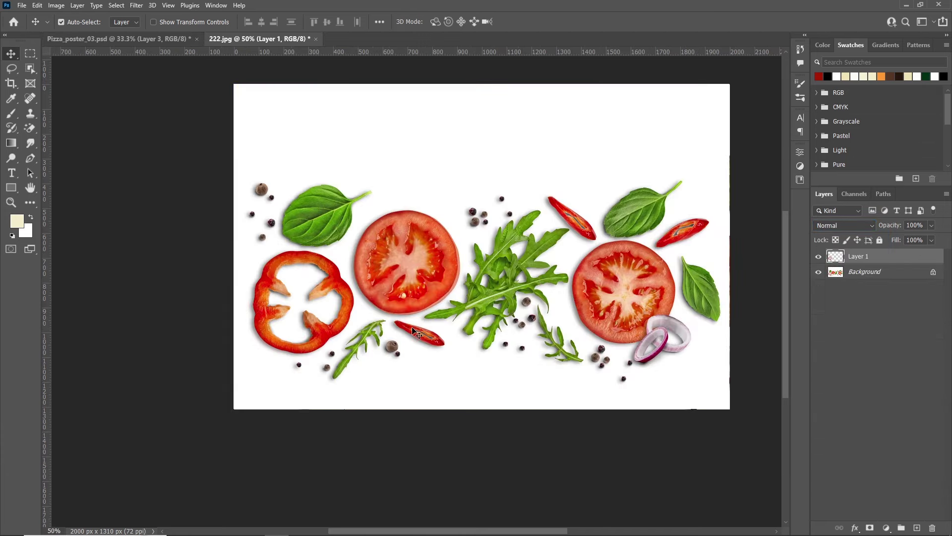
key("z")
left_click(518, 337)
key("l")
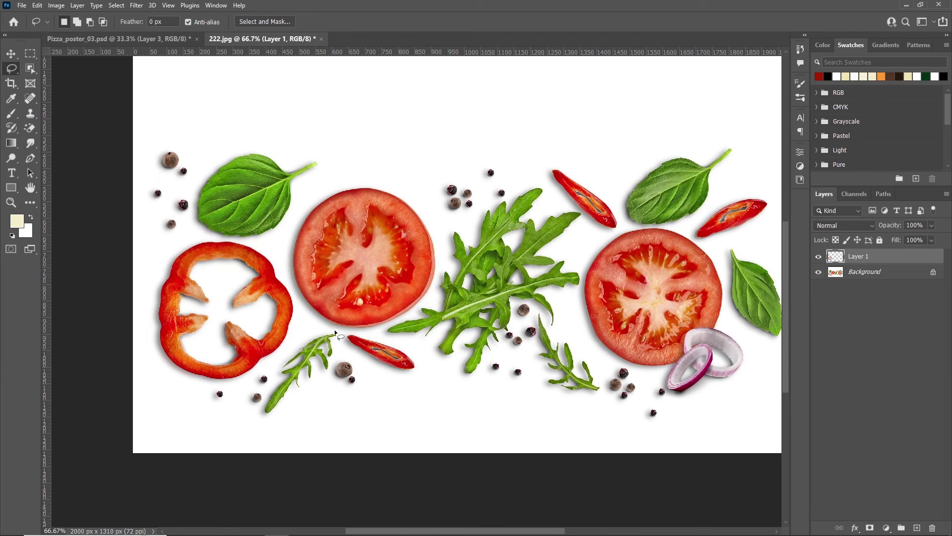
mouse_move(337, 330)
left_mouse_down()
mouse_move(278, 368)
mouse_move(338, 330)
mouse_move(522, 287)
mouse_move(489, 297)
left_mouse_up()
left_click(878, 272)
key("ctrl+j")
Step: Set the arugula sprig to Multiply and move it right of the pizza
left_click(859, 227)
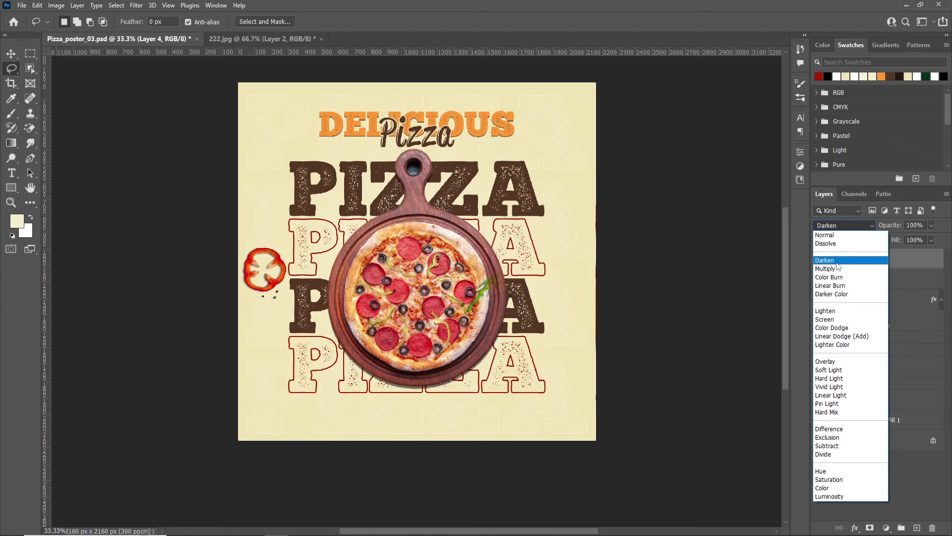
left_click(825, 268)
left_click_drag(479, 302, 568, 306)
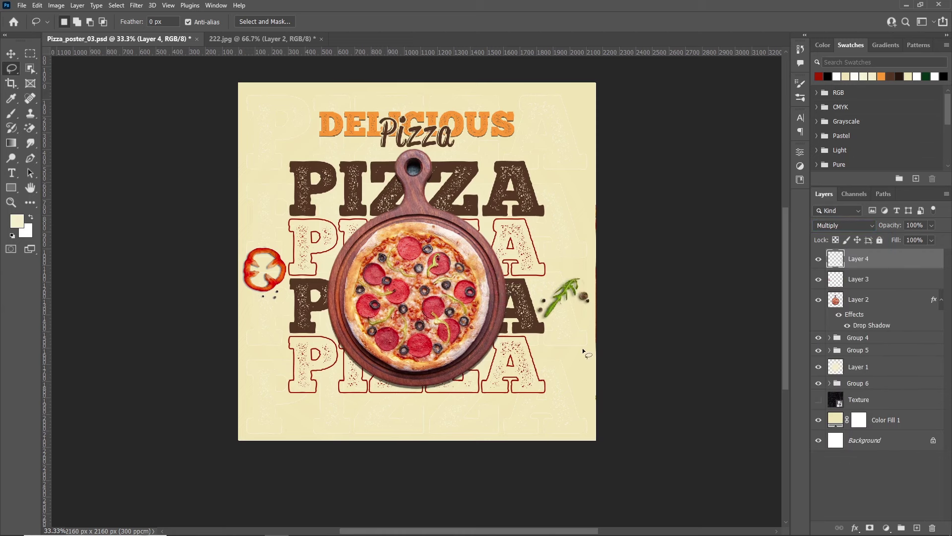
left_click(265, 40)
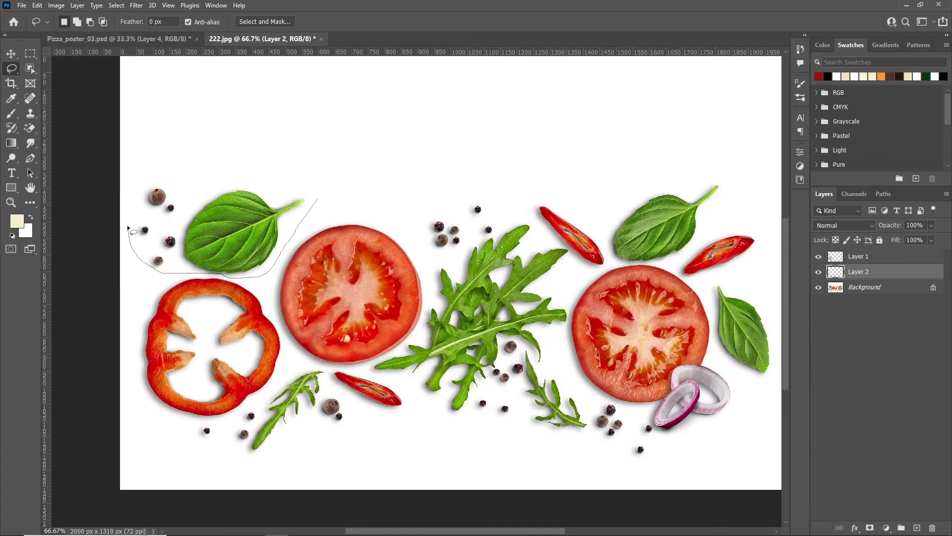
Step: Lasso the top-left basil leaf in the vegetables photo and paste it into the poster
left_click_drag(184, 274, 317, 198)
left_click(866, 288)
key("ctrl+j")
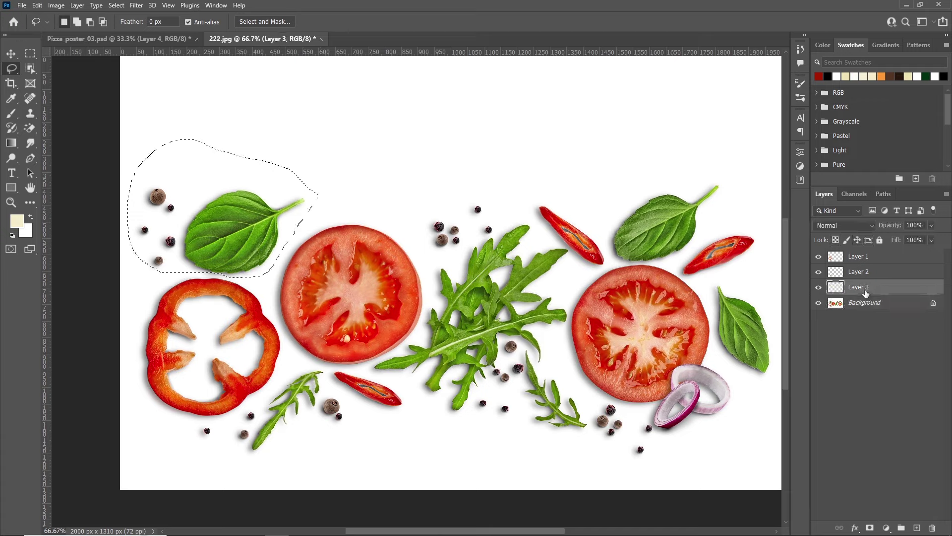
left_click_drag(200, 226, 187, 200)
left_click(146, 46)
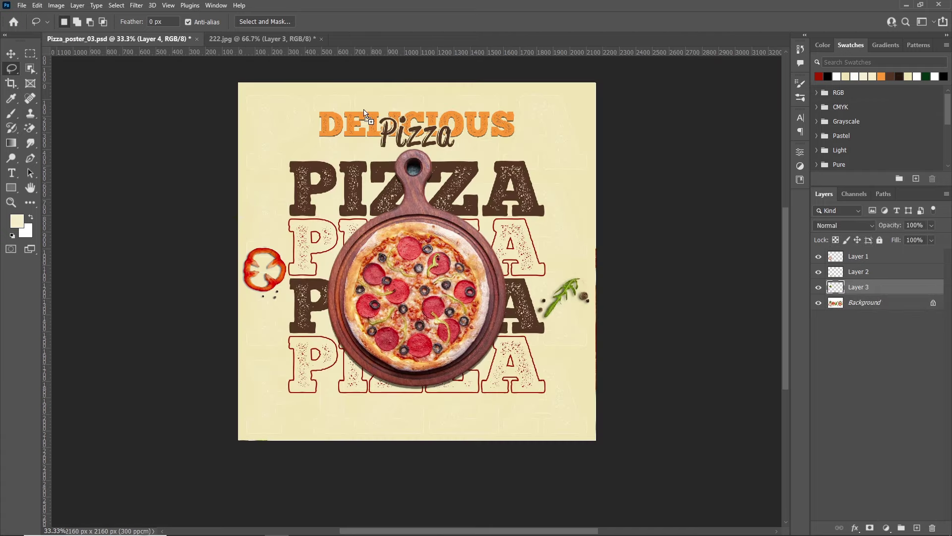
key("ctrl+v")
Step: Set the basil leaf to Multiply, shrink and tilt it top right, and rotate another onto the left edge
left_click(843, 226)
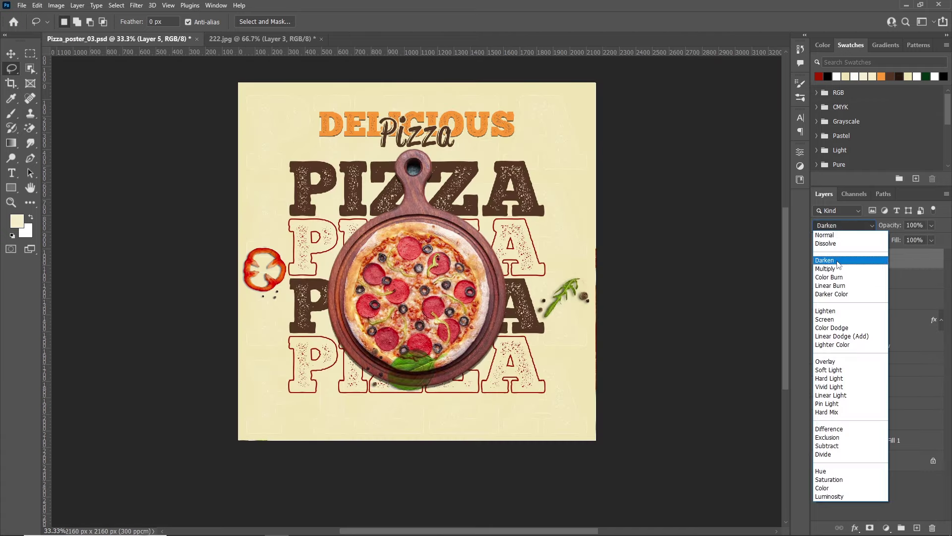
left_click(825, 268)
mouse_move(424, 370)
left_mouse_down()
mouse_move(565, 207)
mouse_move(580, 146)
left_mouse_up()
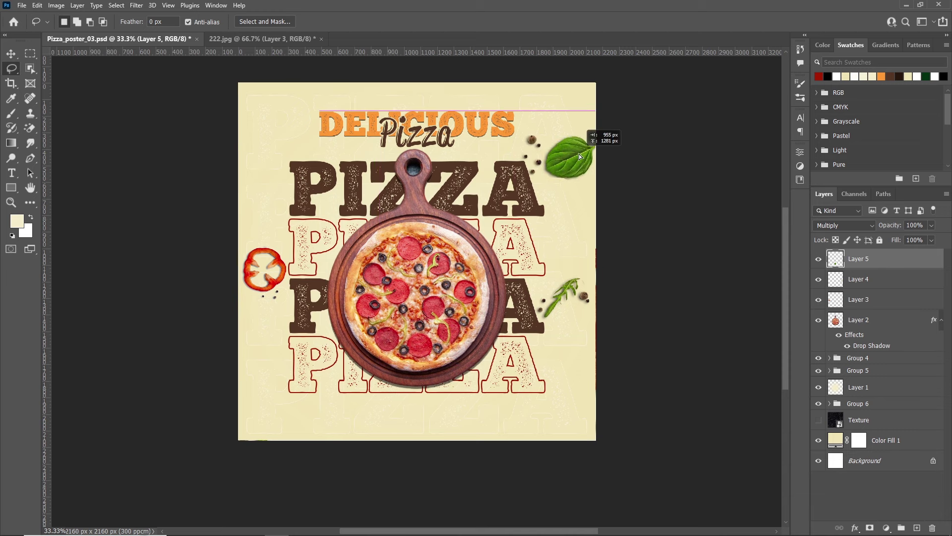
key("ctrl+t")
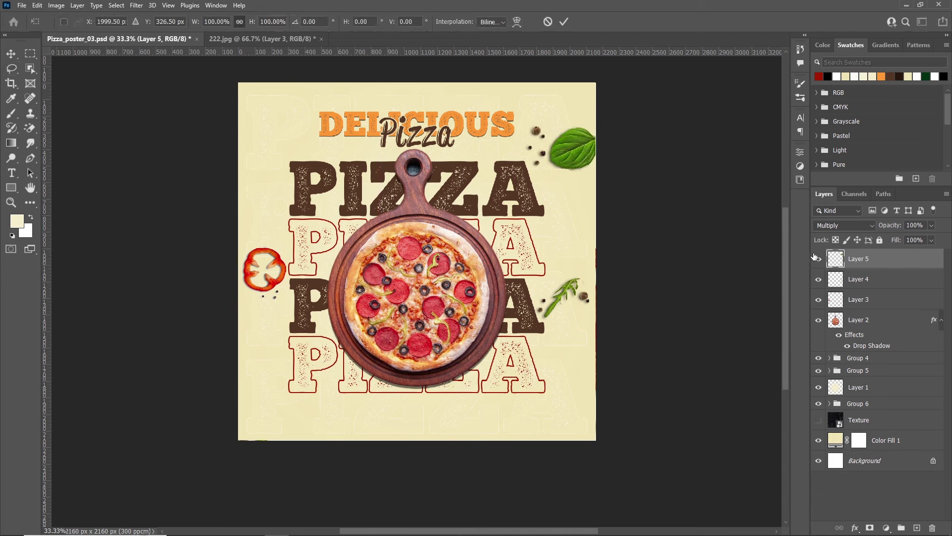
left_click(12, 58)
key("ctrl+t")
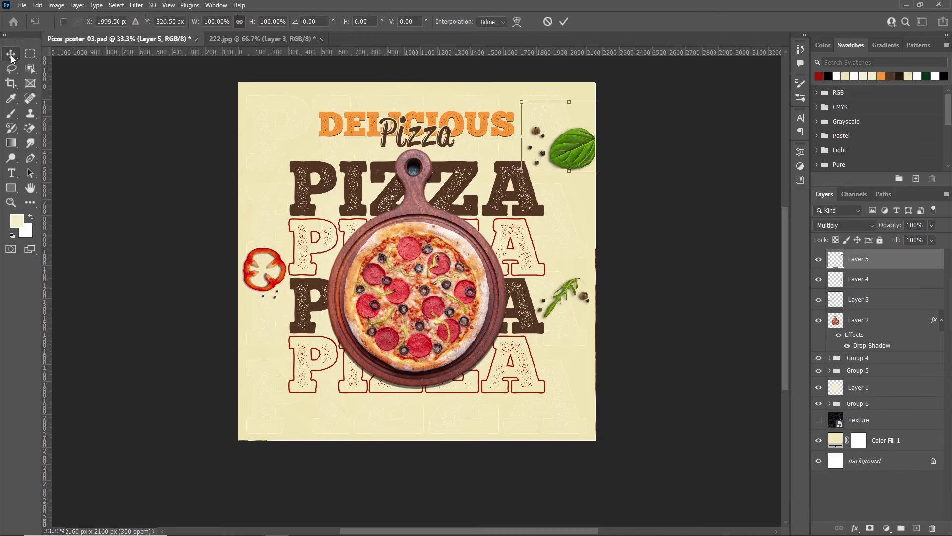
mouse_move(571, 100)
left_mouse_down()
mouse_move(590, 213)
mouse_move(588, 92)
left_mouse_up()
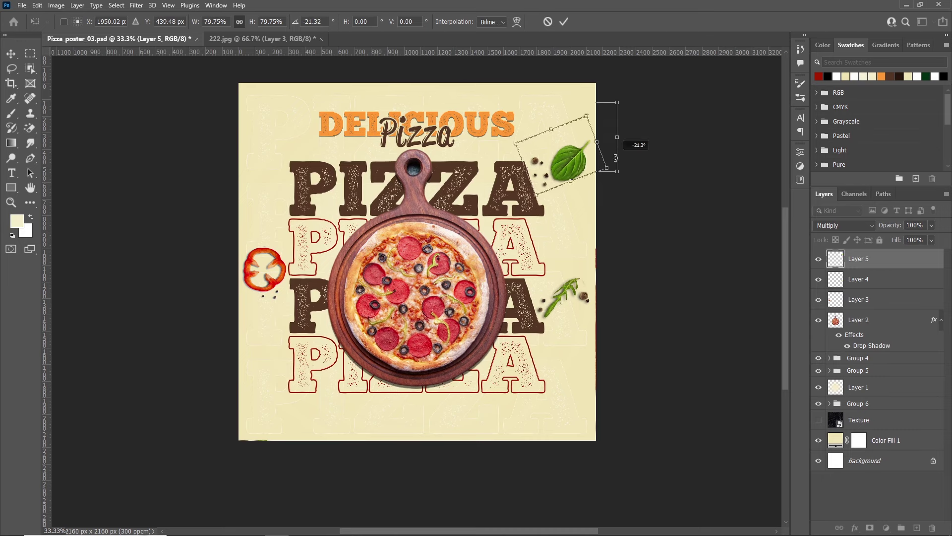
left_click(564, 21)
mouse_move(398, 136)
left_mouse_down()
mouse_move(404, 362)
mouse_move(259, 303)
mouse_move(253, 324)
left_mouse_up()
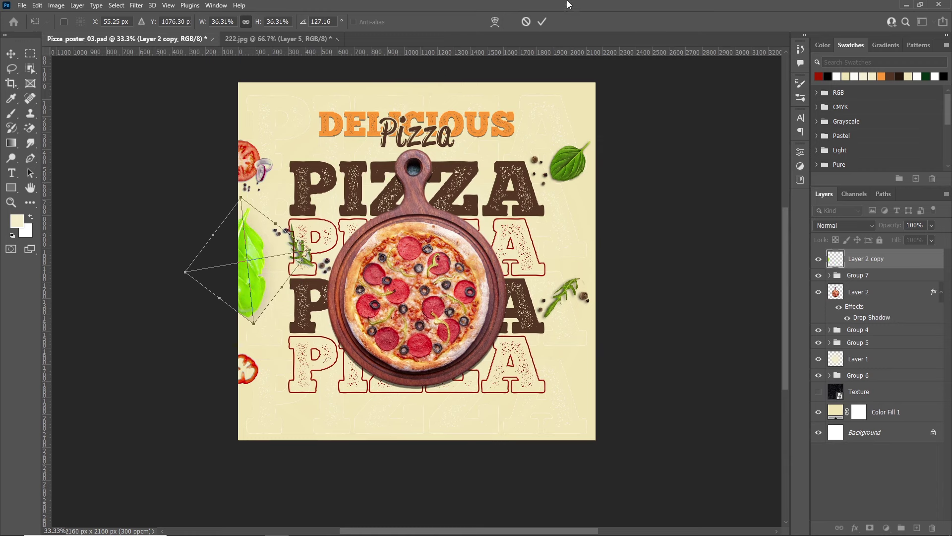
Step: Nudge the tomato down-right and shift the red pepper right onto the poster
key("Return")
key("l")
key("v")
left_click_drag(248, 152, 253, 159)
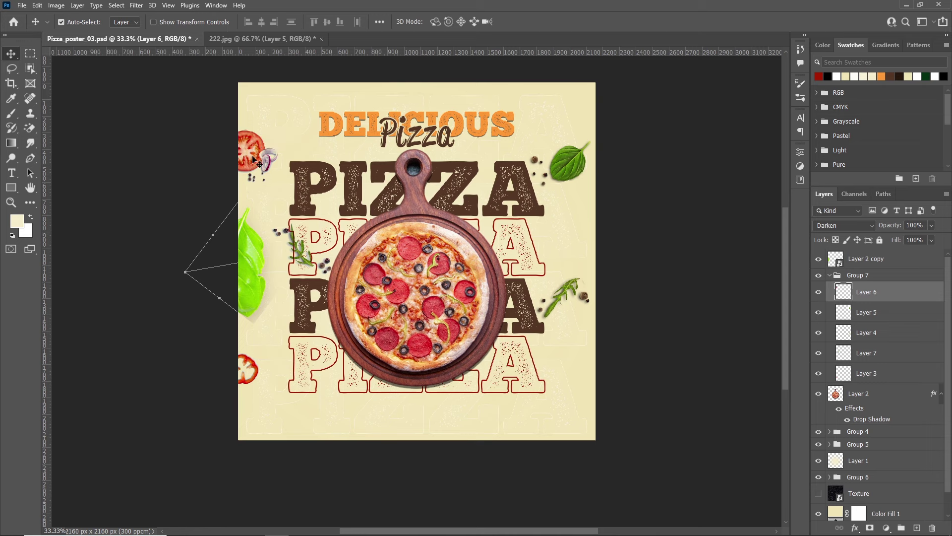
left_click_drag(224, 313, 250, 310)
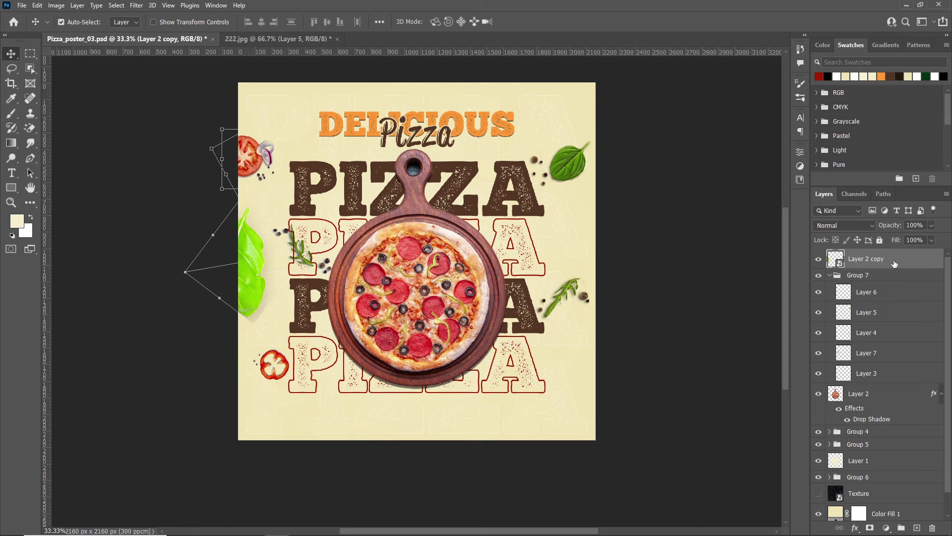
Step: Move the left basil leaf copy into Group 7, reposition it, and apply a Motion Blur of distance 36
left_click_drag(894, 263, 863, 276)
key("ctrl+t")
left_click_drag(253, 298, 267, 308)
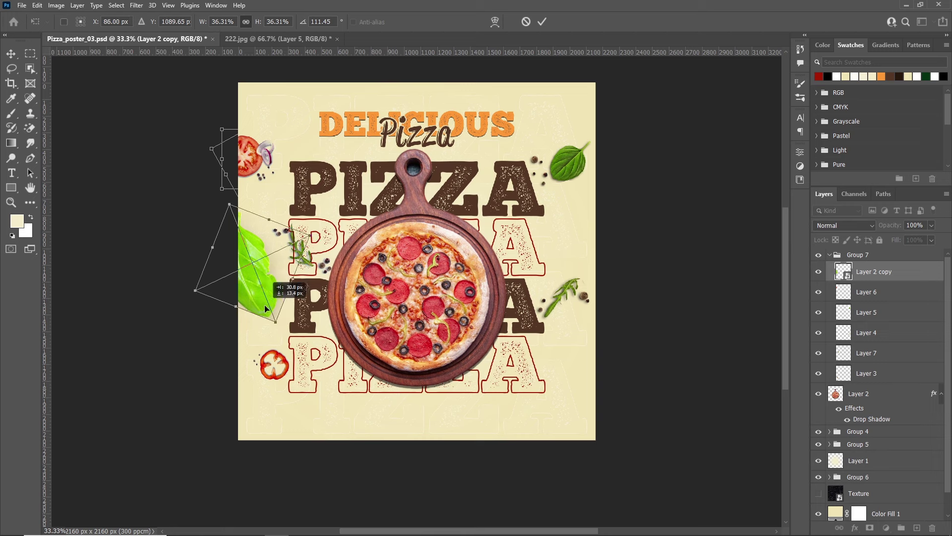
left_click(542, 21)
left_click(137, 6)
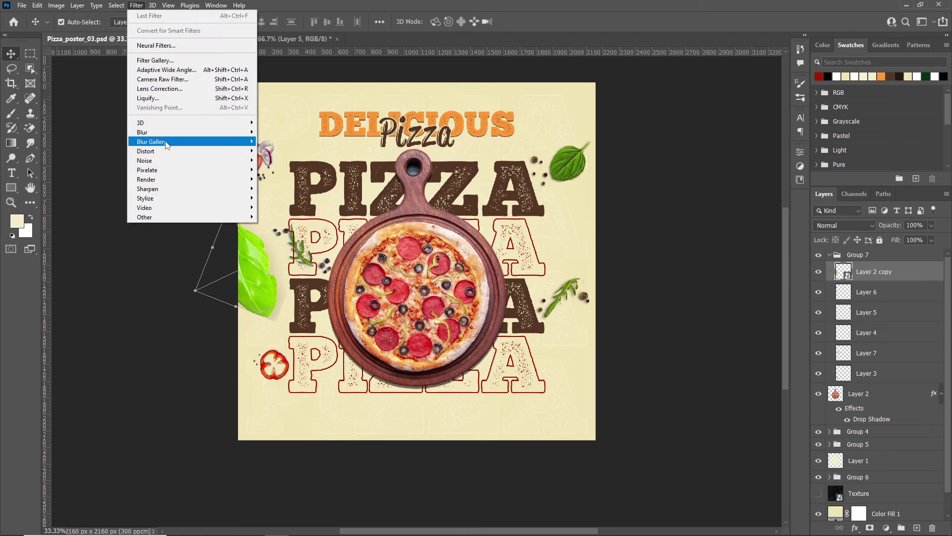
mouse_move(142, 132)
left_click(283, 198)
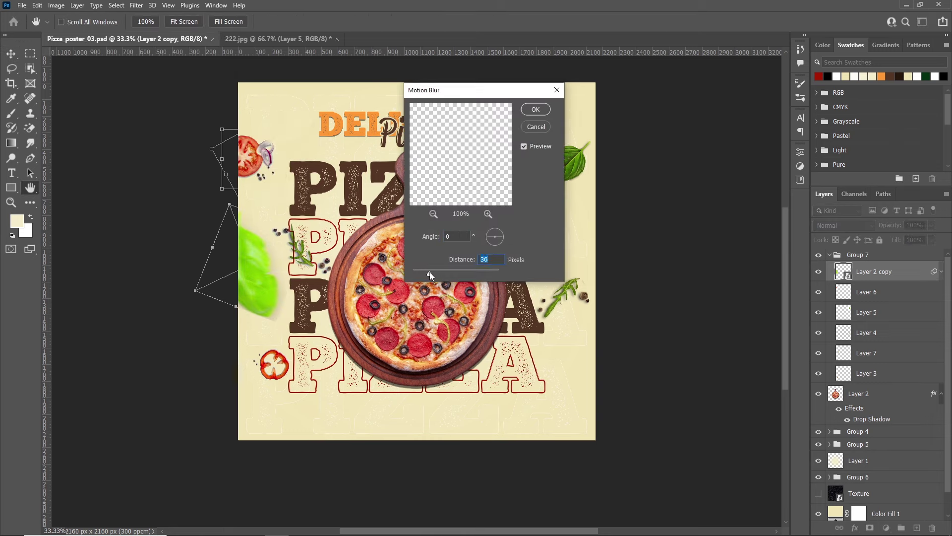
key("Return")
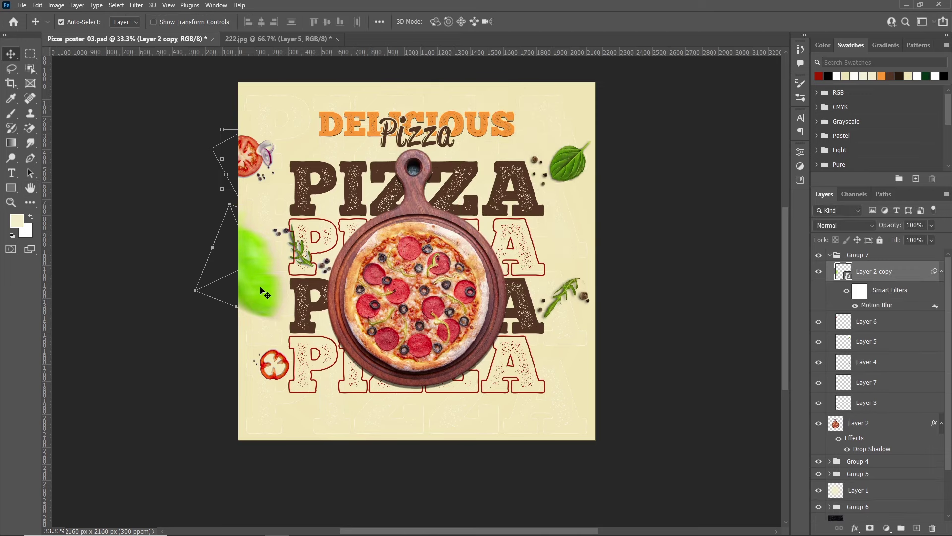
Step: Select the red pepper layer and pick an option from its layer context menu
left_click(272, 367)
right_click(888, 402)
left_click(793, 251)
Step: Give the red pepper smart object a non-centred 31% path blur, and name the new group Text
left_click(137, 5)
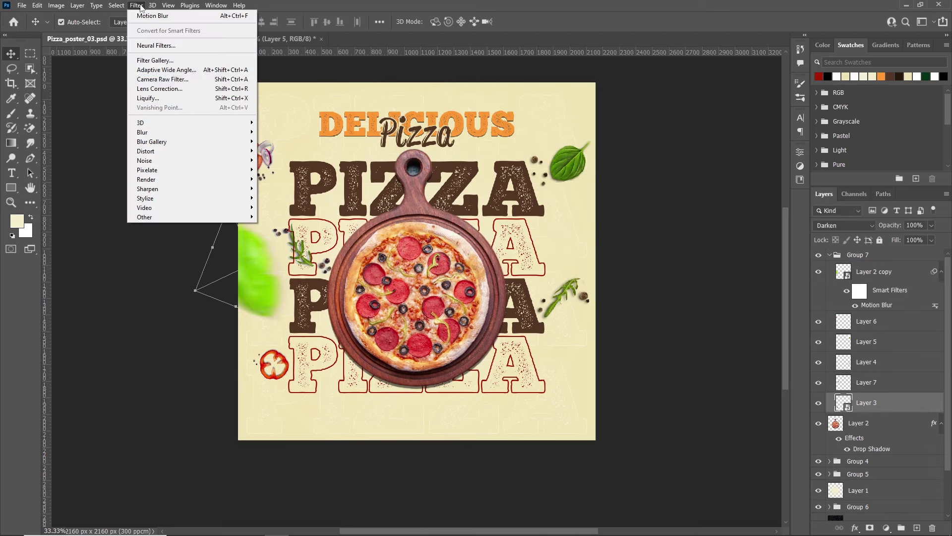
left_click(286, 170)
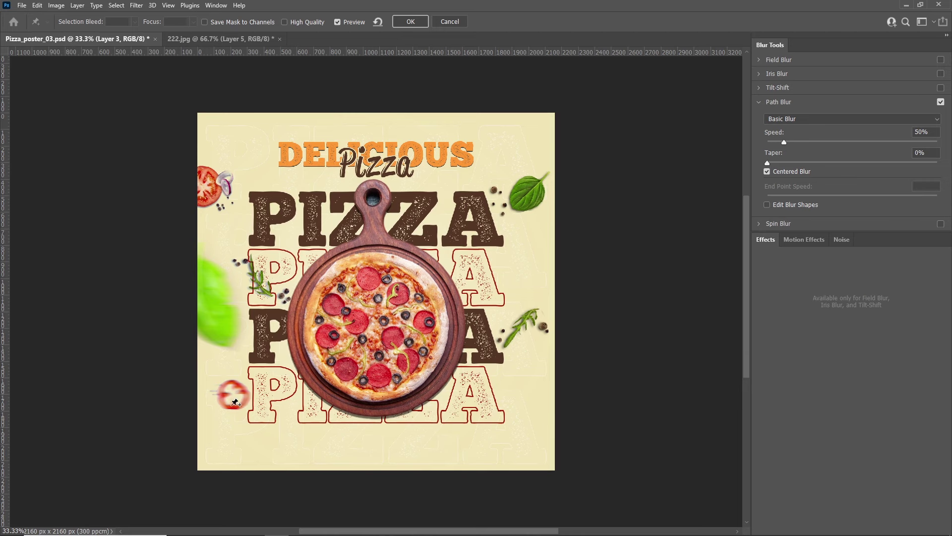
left_click(767, 171)
left_click_drag(775, 142, 779, 143)
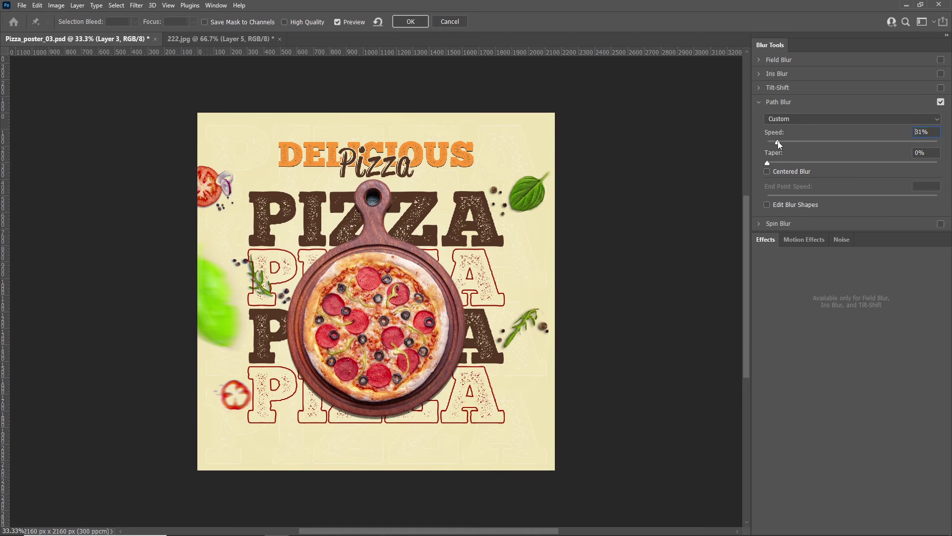
left_click(410, 22)
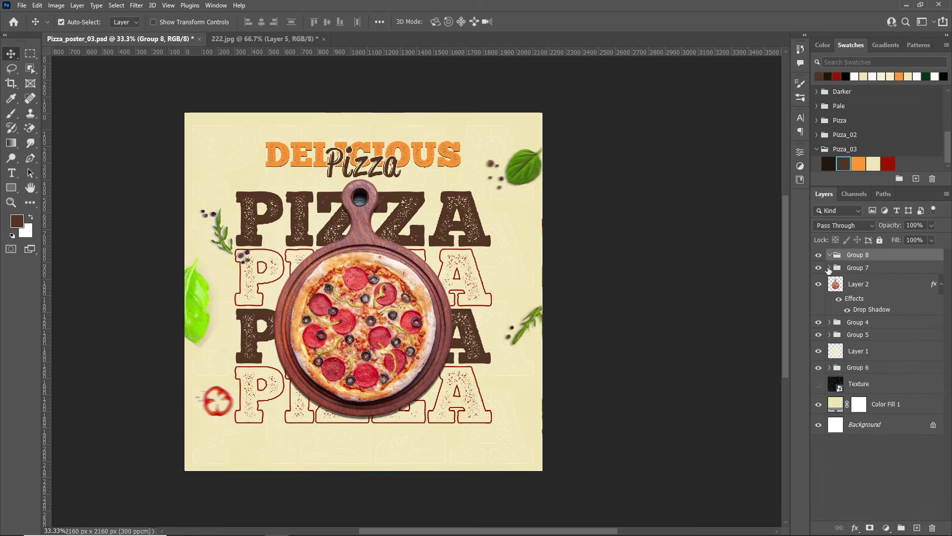
left_click(819, 267)
left_click(819, 268)
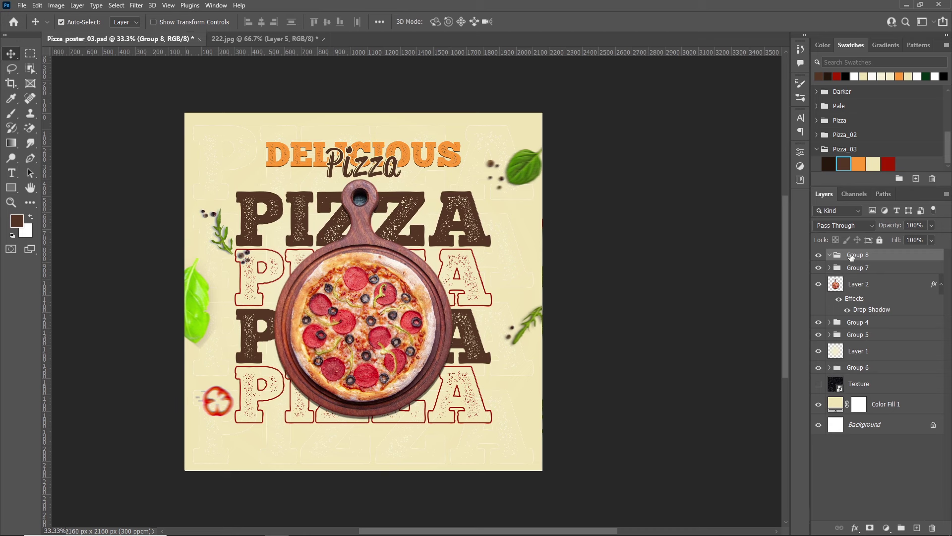
type("Text")
key("Return")
Step: Place a 100 px Phone 3 custom shape at the poster's bottom-left
left_click(12, 174)
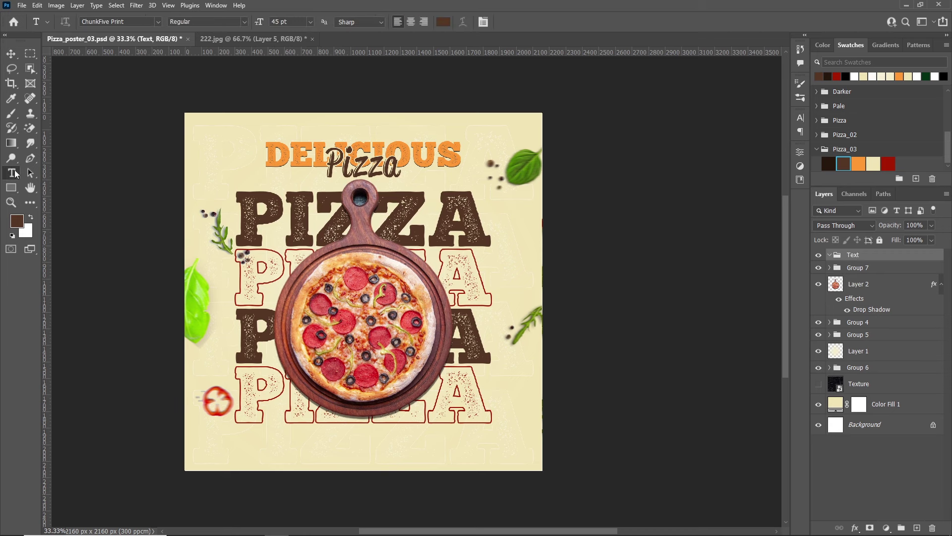
left_click(15, 191)
left_click(50, 246)
left_click(430, 22)
left_click(294, 143)
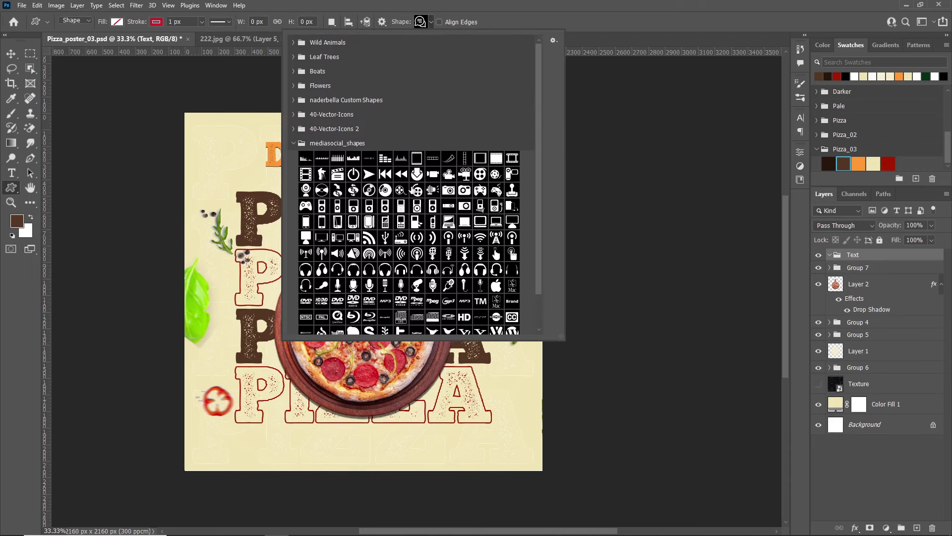
scroll(446, 281, "down", 1)
scroll(447, 281, "up", 1)
scroll(446, 281, "down", 5)
scroll(431, 283, "down", 3)
scroll(432, 288, "down", 3)
left_click(369, 307)
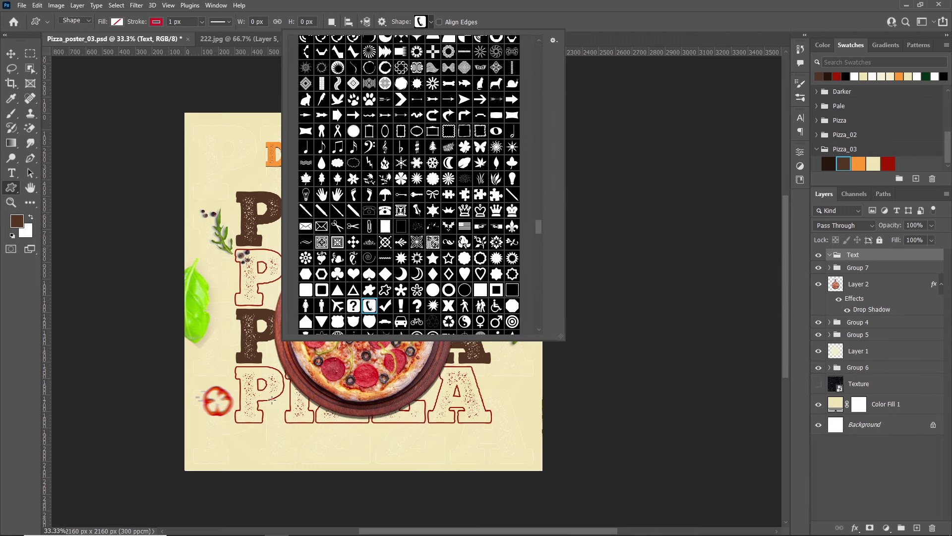
left_click(221, 436)
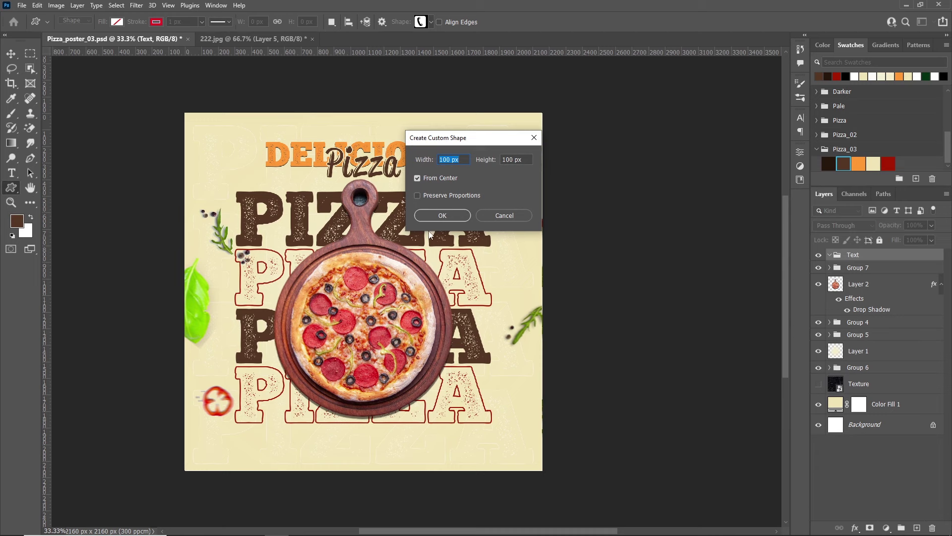
left_click(447, 214)
Step: Fill the phone icon orange and remove its outline
left_click(118, 23)
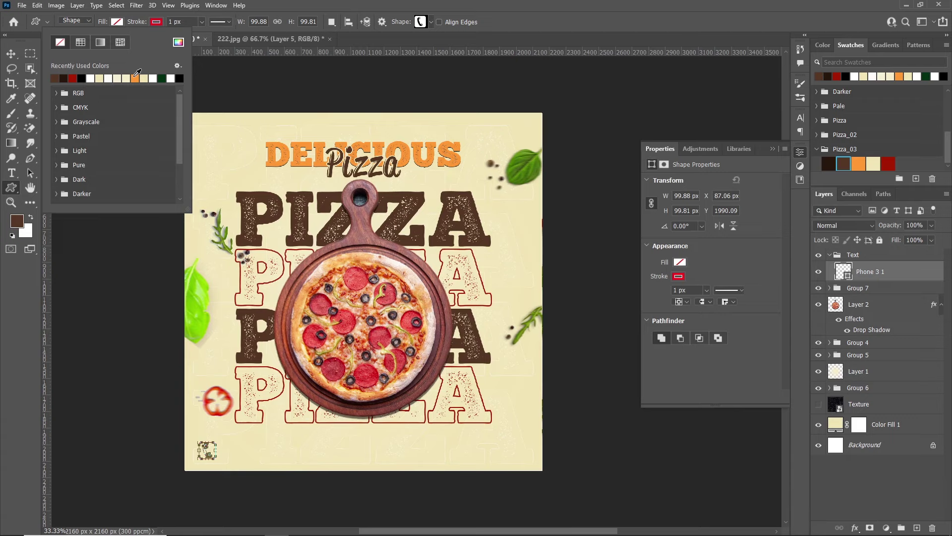
left_click(863, 159)
key("v")
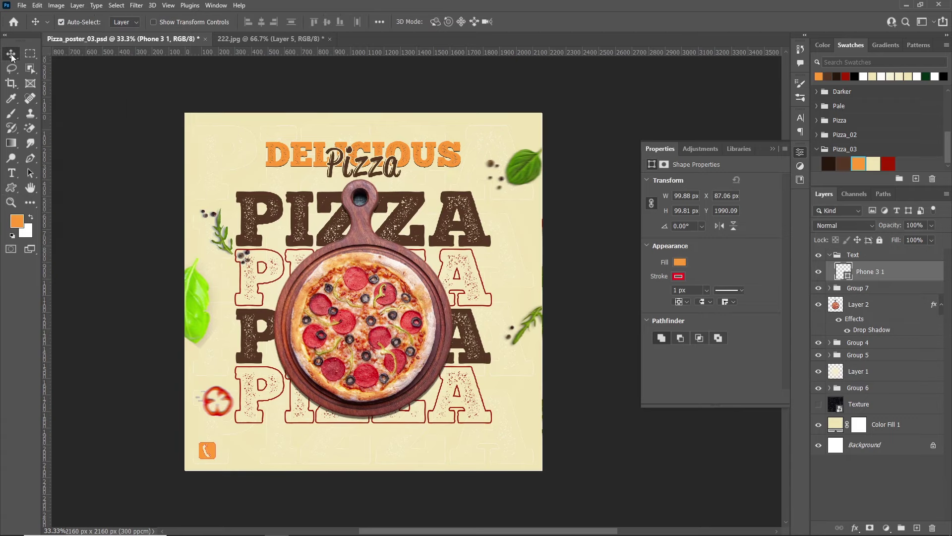
scroll(218, 461, "up", 2)
key("u")
left_click(157, 21)
left_click(99, 42)
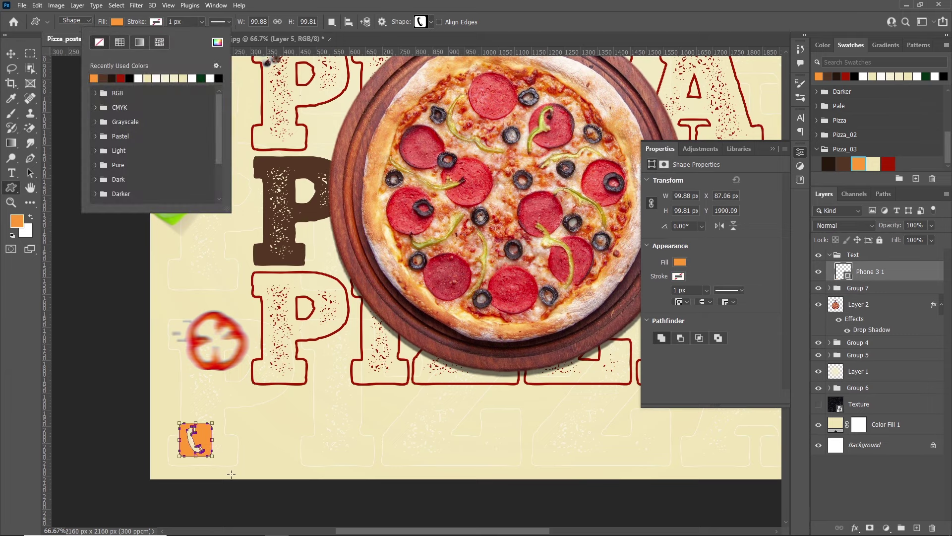
key("Escape")
key("v")
scroll(218, 449, "down", 1)
scroll(218, 449, "down", 1)
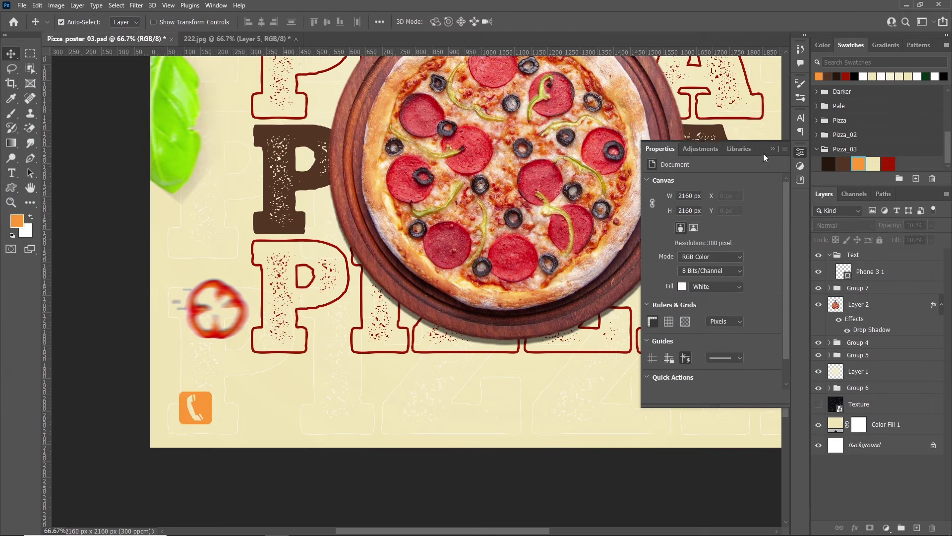
Step: Add a trial 8 pt PIZZA text below the pizza, then delete it
key("t")
left_click(266, 411)
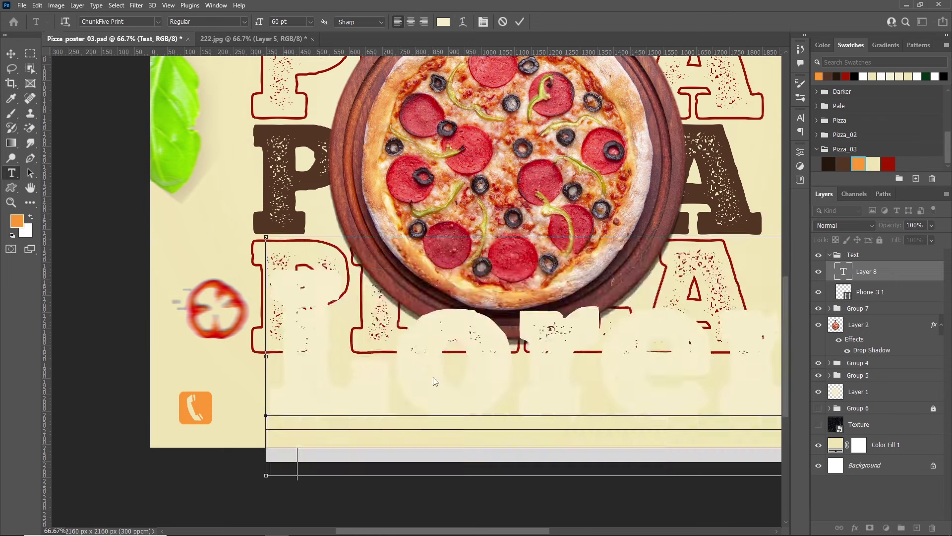
type("PIZZA")
left_click(310, 21)
left_click(290, 72)
left_click(310, 22)
left_click(290, 46)
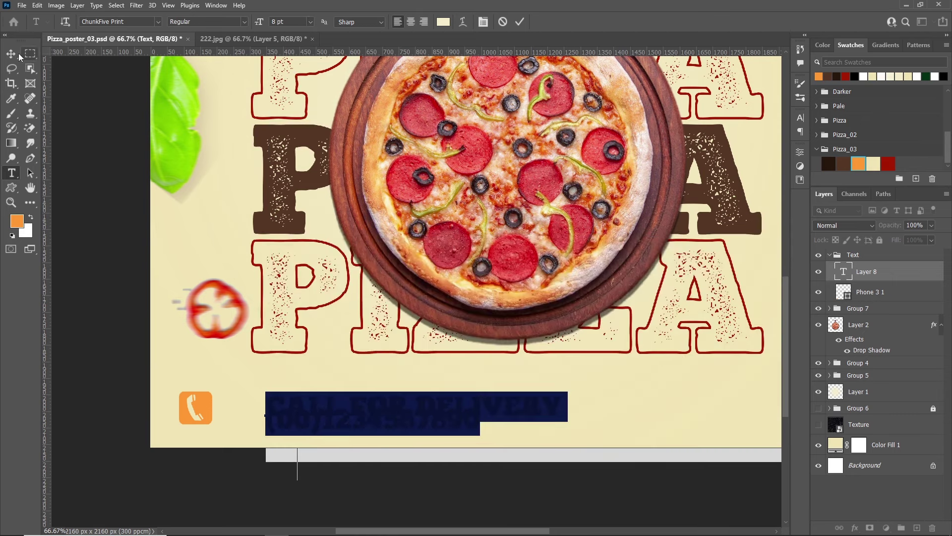
left_click(20, 56)
key("Delete")
Step: Paste the contact text beside the phone icon in dark brown, 6 pt with 6 pt leading
key("t")
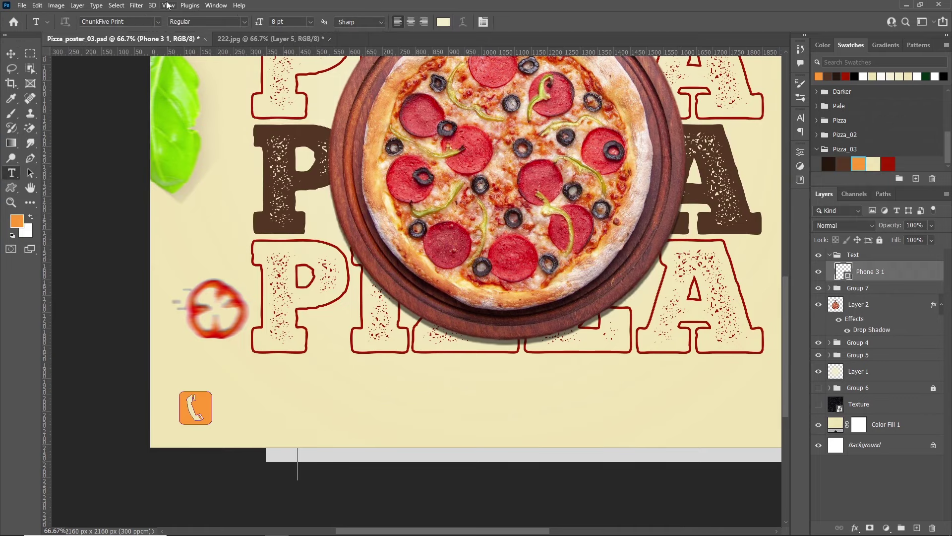
left_click(297, 395)
key("ctrl+v")
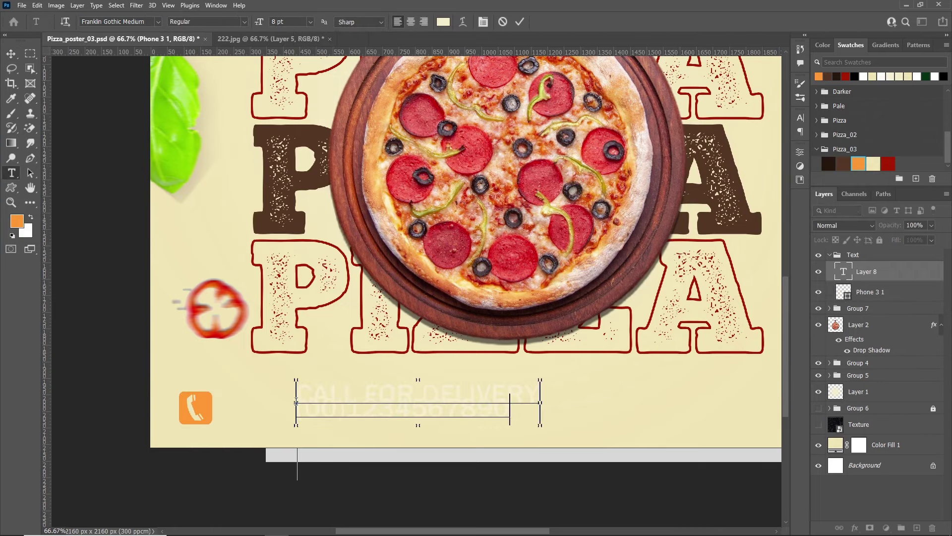
key("ctrl+a")
left_click(829, 164)
left_click(800, 118)
left_click(783, 148)
left_click(764, 184)
left_click(715, 149)
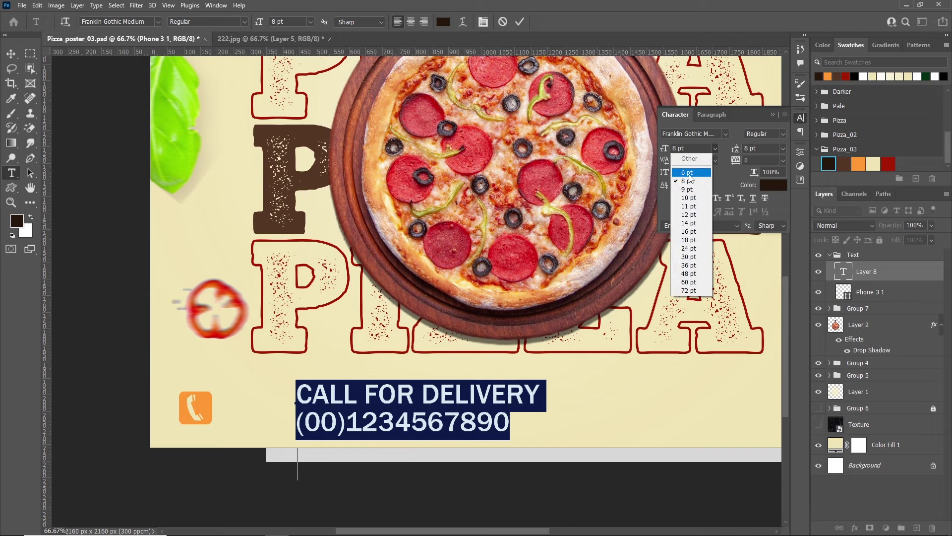
left_click(687, 158)
left_click(783, 148)
left_click(759, 160)
left_click(11, 53)
left_click_drag(324, 402, 256, 402)
Step: Shrink the CALL FOR DELIVERY line to 5.5 pt and colour it orange
double_click(843, 272)
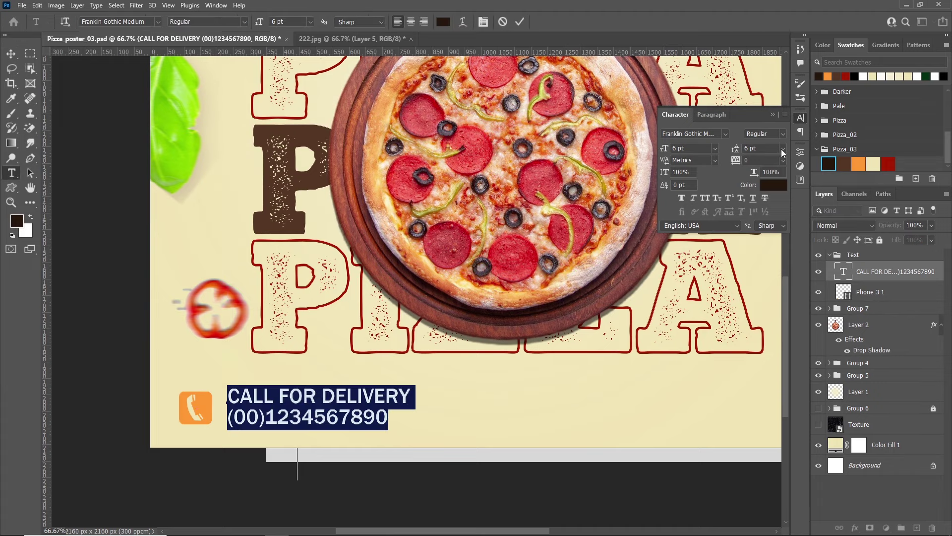
key("Down")
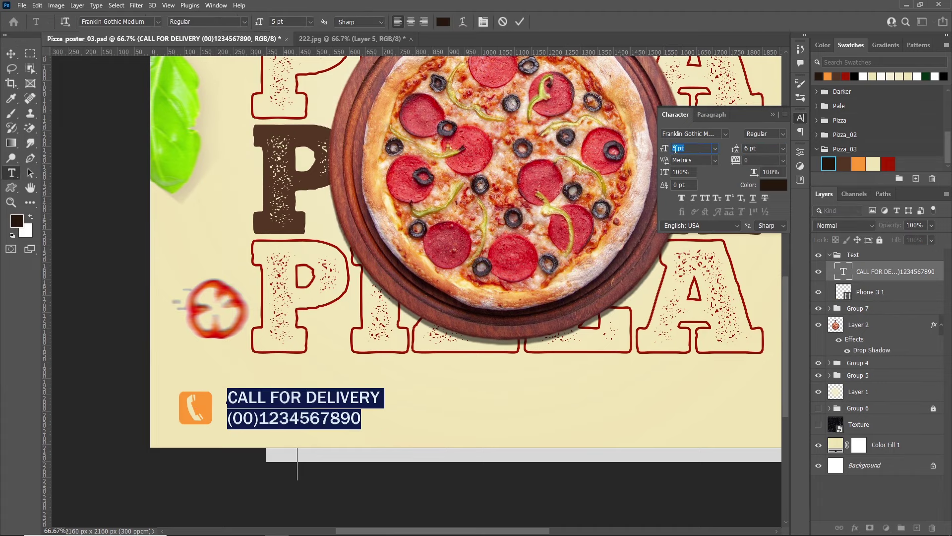
left_click(800, 118)
key("ctrl+minus")
key("ctrl+minus")
left_click(310, 21)
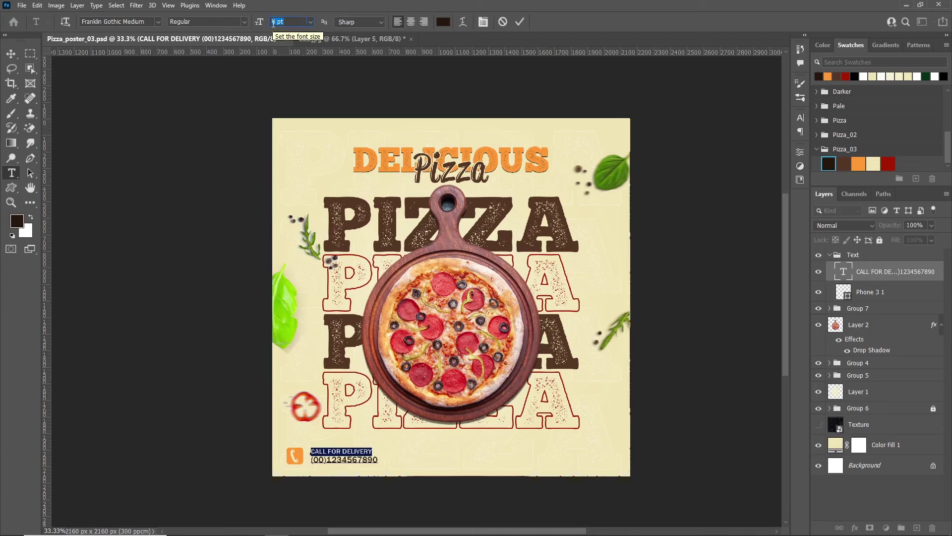
type("5.5")
key("Return")
key("ctrl+plus")
key("ctrl+a")
mouse_move(296, 441)
left_mouse_down()
mouse_move(397, 440)
mouse_move(294, 456)
left_mouse_up()
left_click(859, 163)
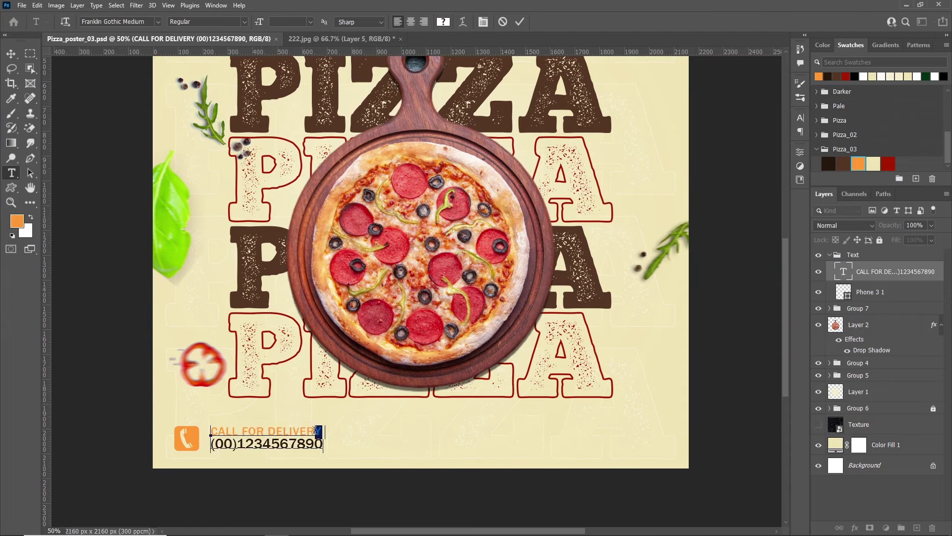
left_click_drag(320, 431, 210, 432)
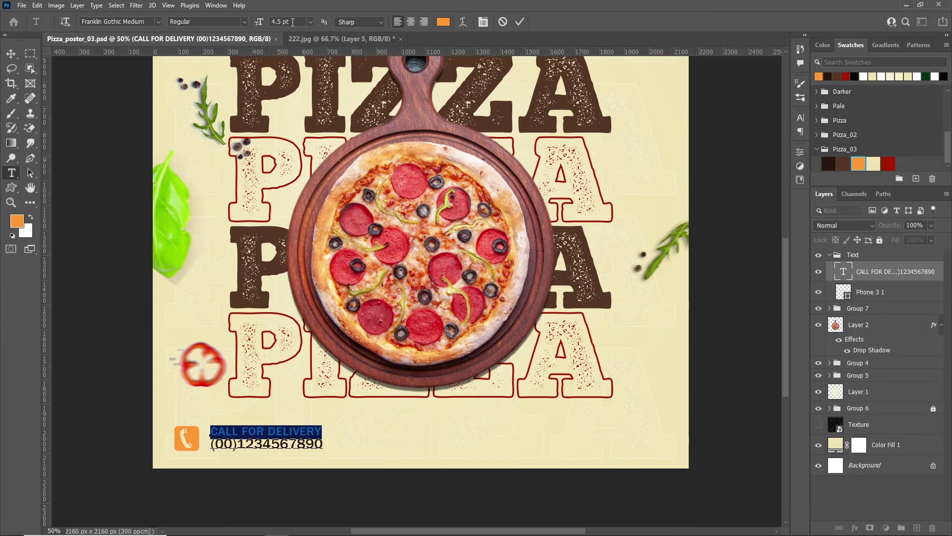
Step: Paste 27/7 HOME DELIVERY at bottom-right, with 27/7 at 10 pt and HOME DELIVERY dark brown
left_click(886, 274)
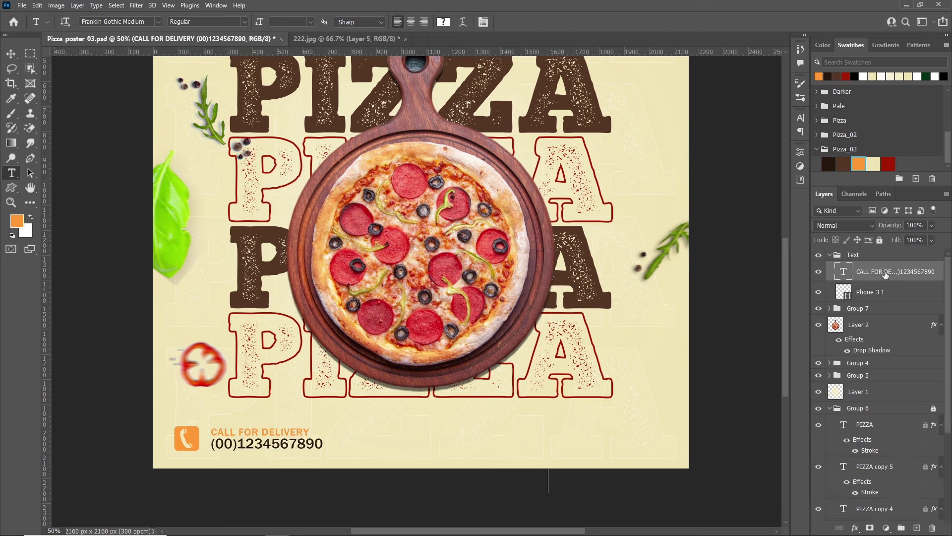
key("ctrl+v")
key("v")
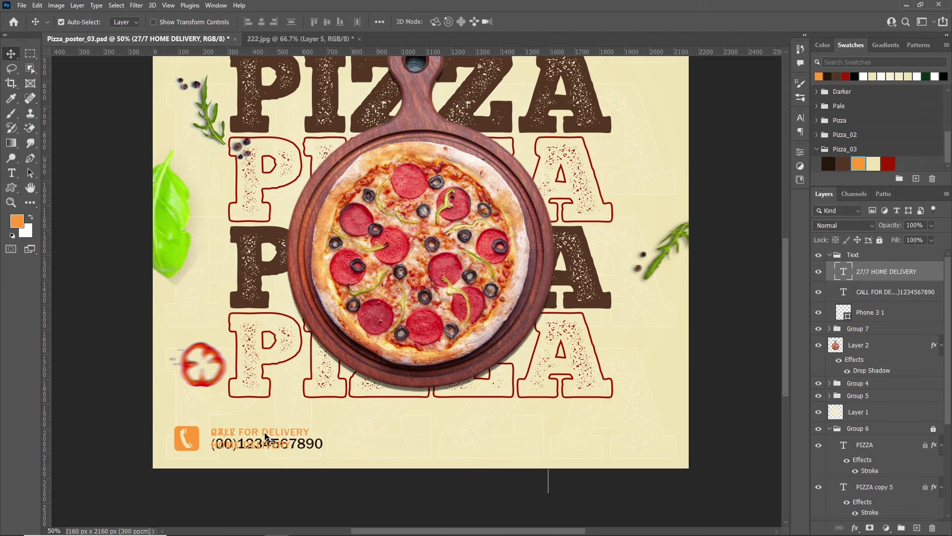
left_click_drag(267, 439, 630, 442)
double_click(844, 272)
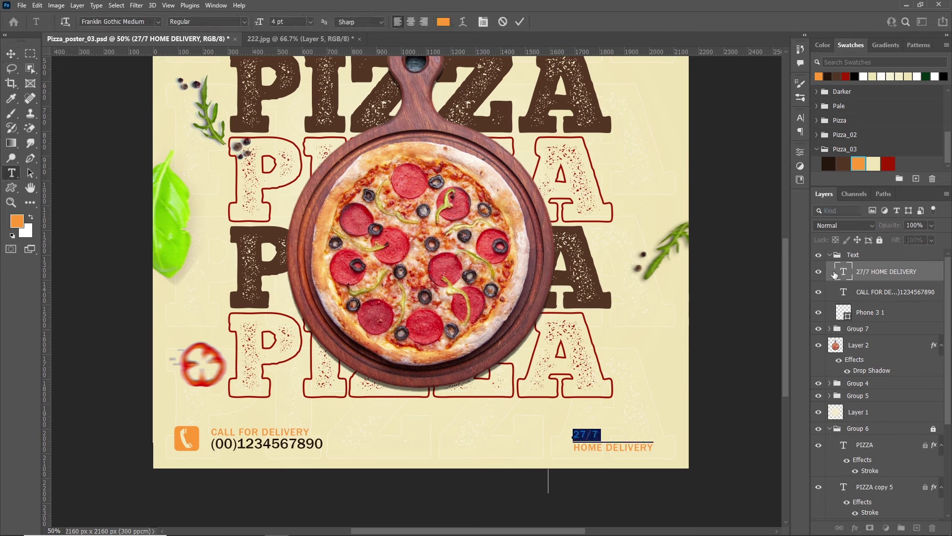
left_click(310, 22)
left_click(295, 75)
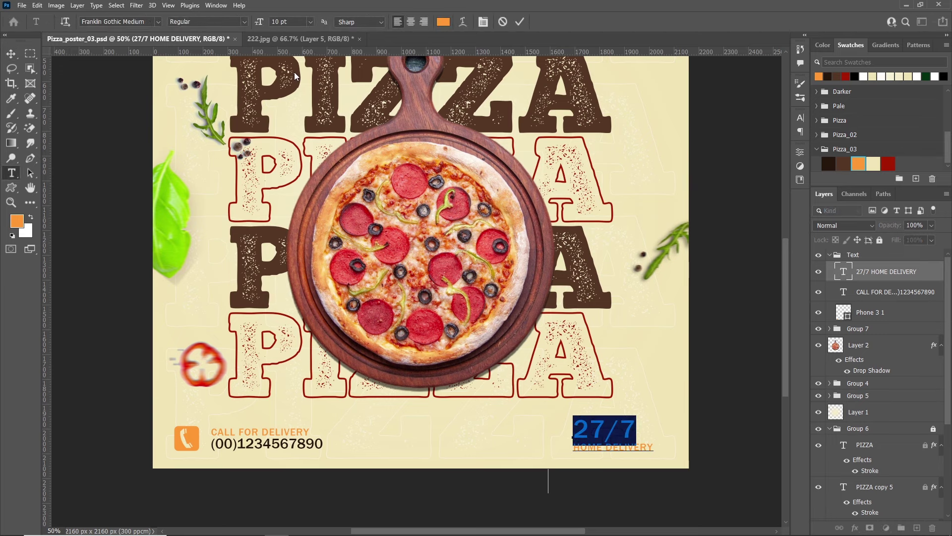
left_click_drag(652, 448, 563, 444)
left_click(829, 161)
key("ctrl+Return")
Step: Enlarge 27/7 to 12 pt Italic with tight -80 tracking
key("v")
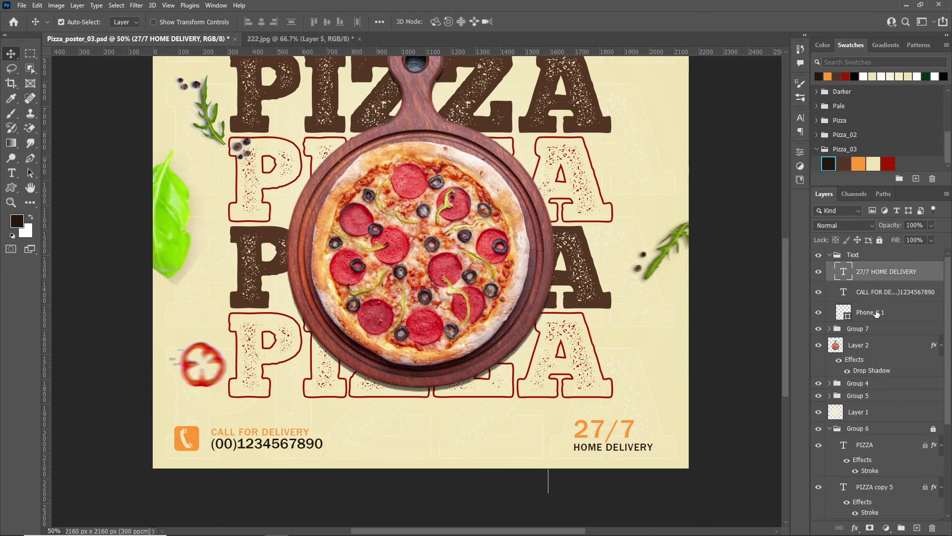
left_click(876, 313, "shift")
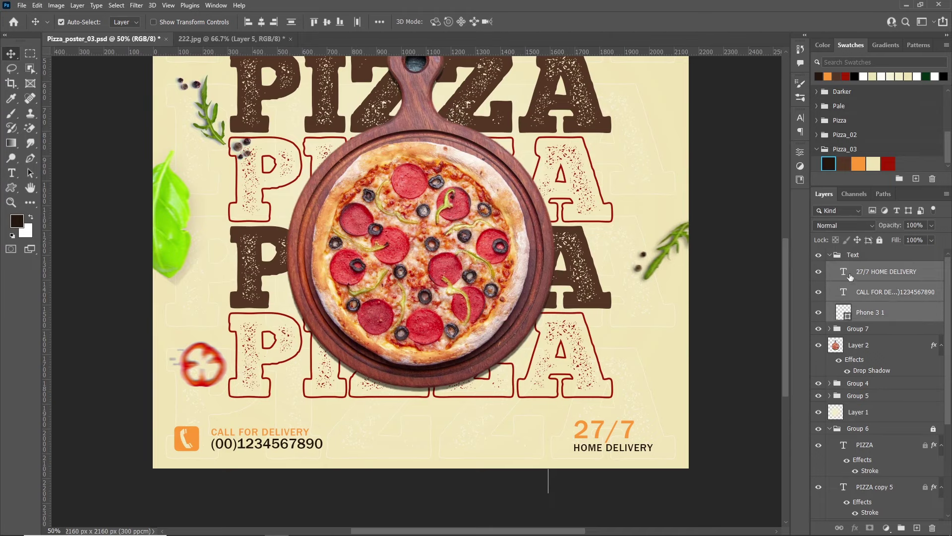
double_click(849, 275)
left_click(309, 22)
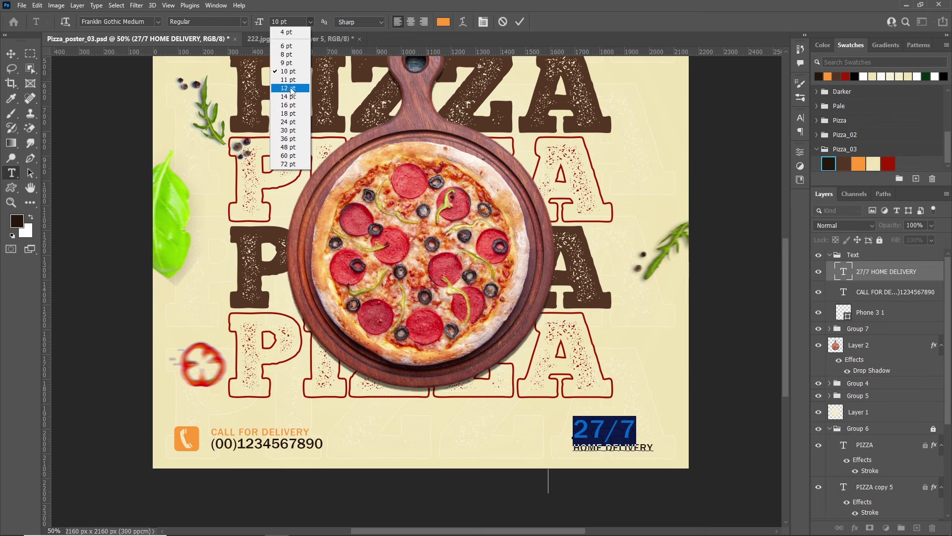
left_click(290, 87)
left_click(244, 22)
left_click(209, 44)
left_click(801, 117)
scroll(761, 158, "down", 4)
scroll(761, 158, "down", 5)
scroll(761, 159, "down", 4)
scroll(761, 158, "down", 3)
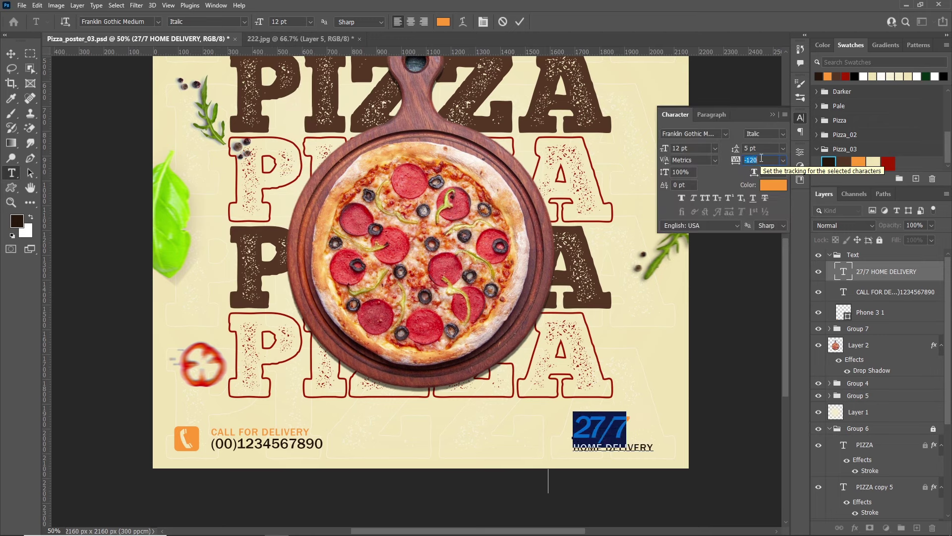
scroll(761, 158, "up", 4)
key("ctrl+Return")
Step: Duplicate the contact text to the bottom centre and retype it as ORDER NOW
key("v")
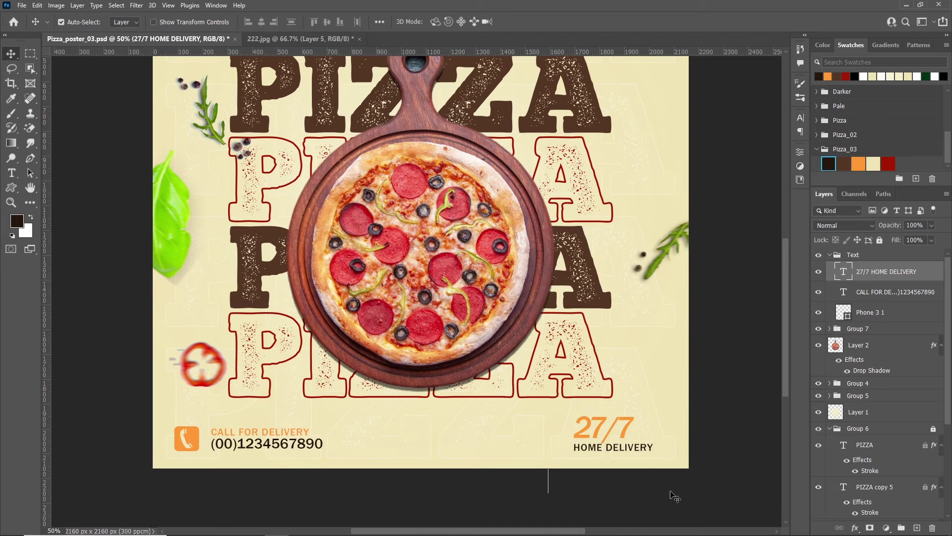
left_click(878, 295)
key("ctrl+j")
left_click_drag(268, 443, 422, 443)
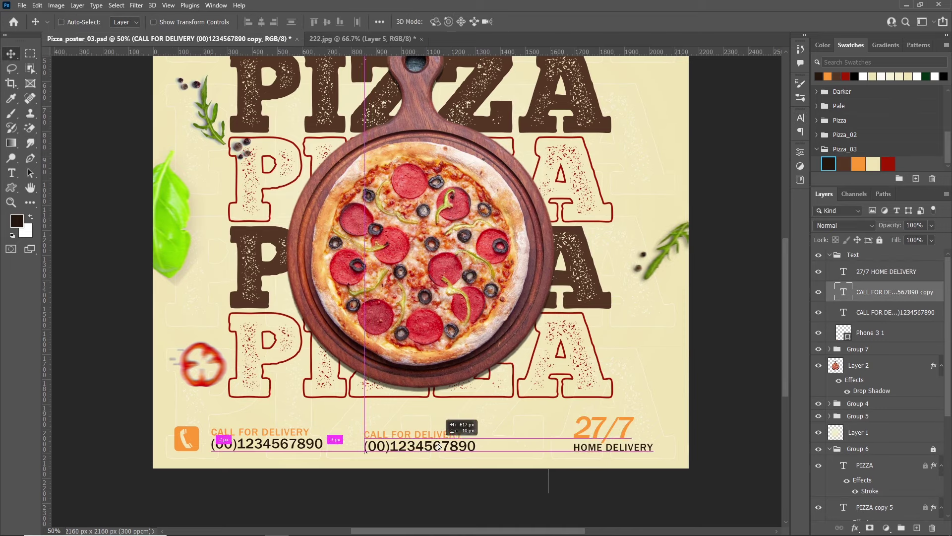
double_click(843, 292)
type("ORDER")
key("ctrl+Return")
Step: Draw a dark brown rectangle behind ORDER NOW and enlarge it to frame the text
right_click(11, 188)
left_click(50, 188)
left_click_drag(362, 428, 431, 445)
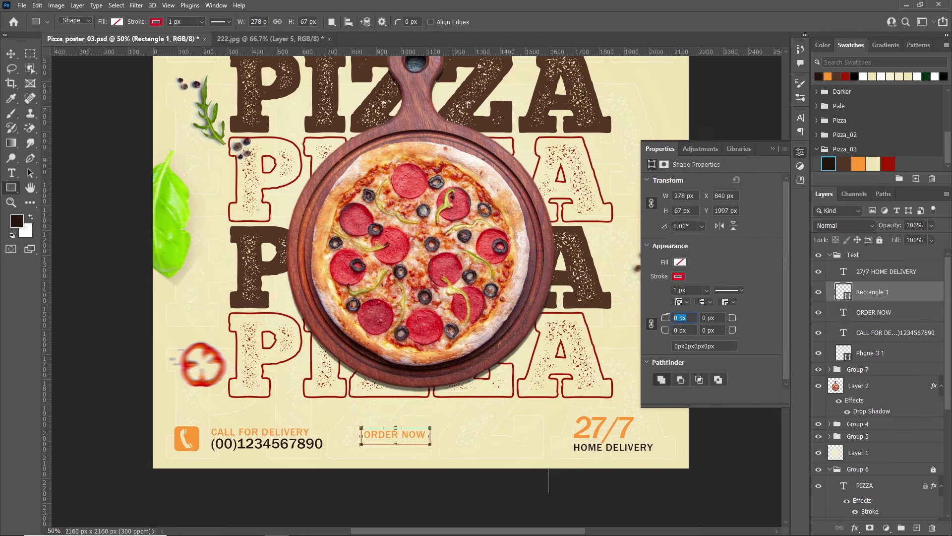
left_click(680, 261)
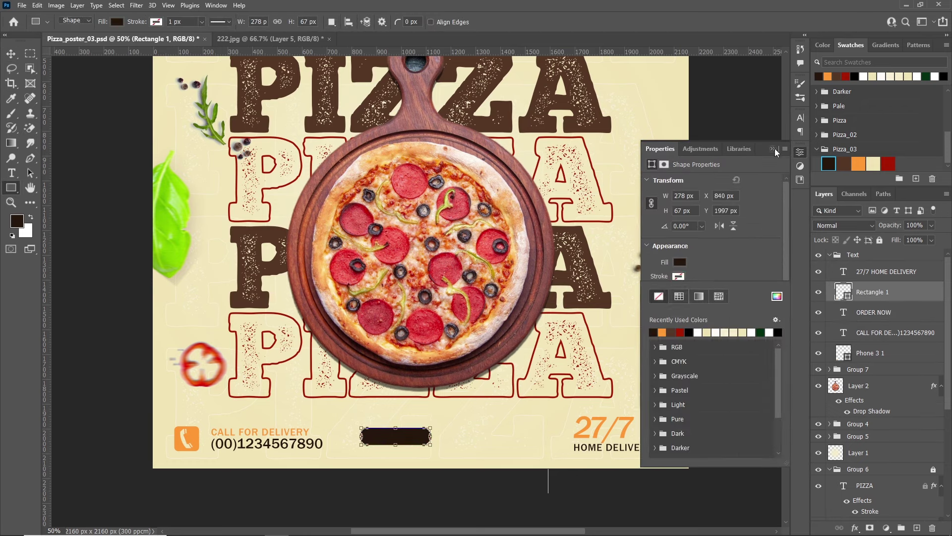
left_click(874, 312)
left_click_drag(874, 312, 874, 286)
left_click(874, 312, "shift")
key("v")
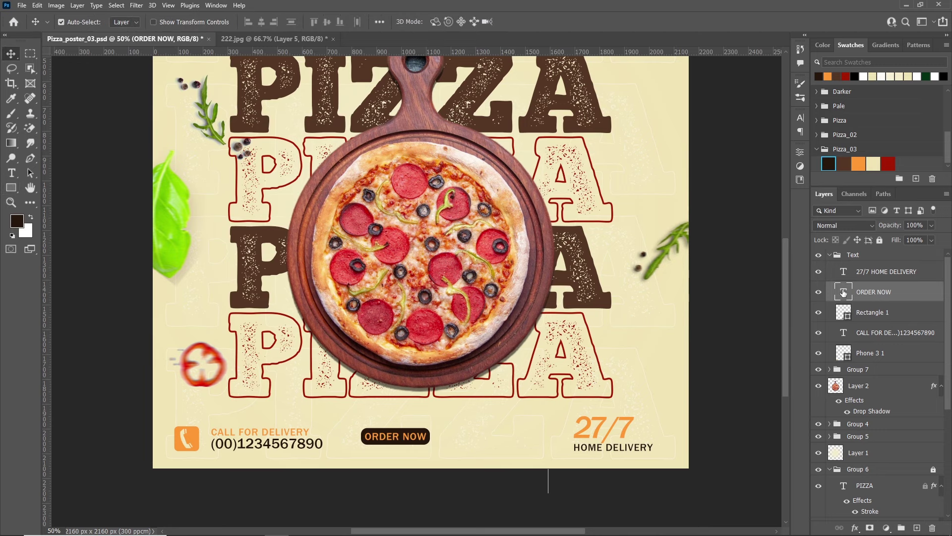
left_click(874, 311)
key("ctrl+t")
left_click_drag(430, 435, 439, 438)
key("Return")
Step: Centre ORDER NOW on its button, centre the button on the canvas, and group it
left_click(874, 292, "shift")
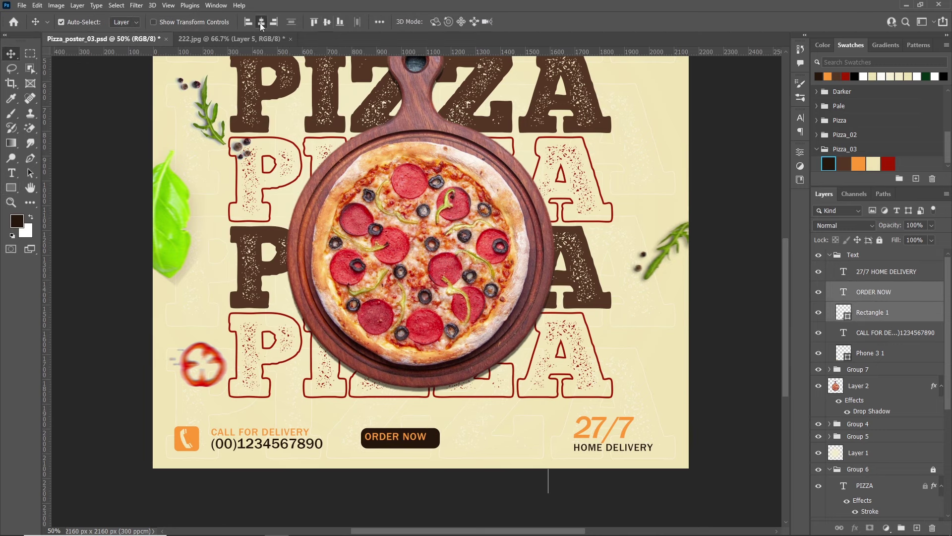
left_click(262, 21)
left_click(874, 352)
left_click(887, 271, "shift")
left_click(327, 22)
left_click(379, 21)
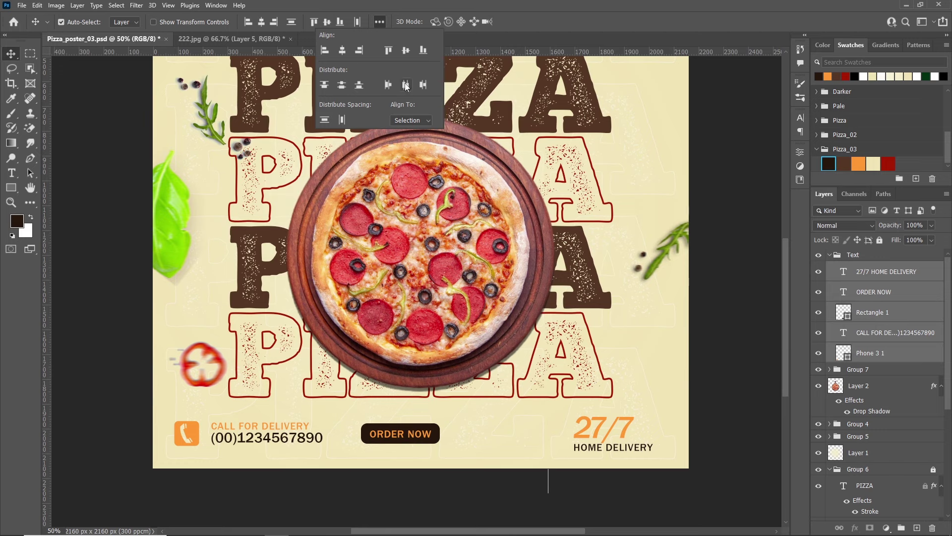
left_click(874, 291)
left_click(874, 312, "shift")
left_click(379, 21)
left_click(342, 50)
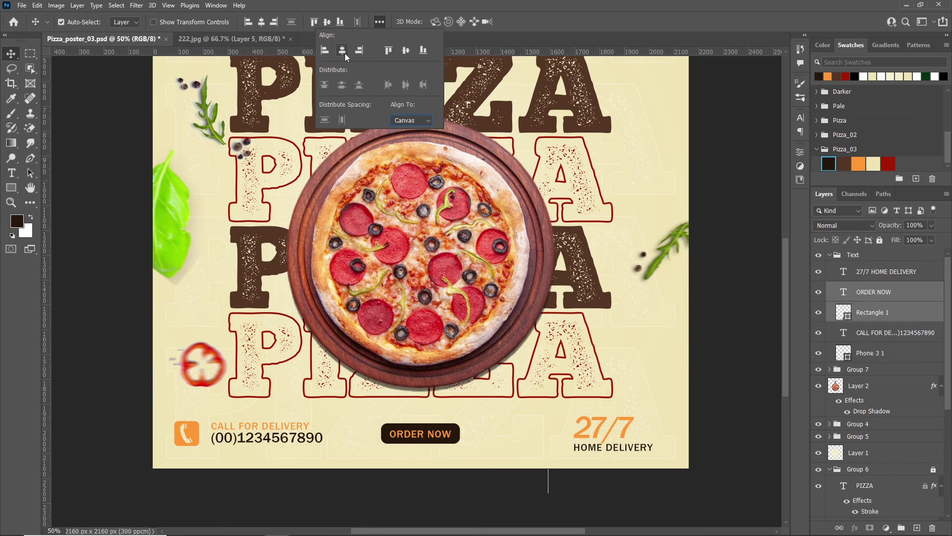
key("ctrl+g")
Step: Group the phone icon with the contact text and space the footer items evenly
left_click(873, 304)
left_click(873, 320, "shift")
key("ctrl+g")
left_click(887, 271, "shift")
left_click(358, 21)
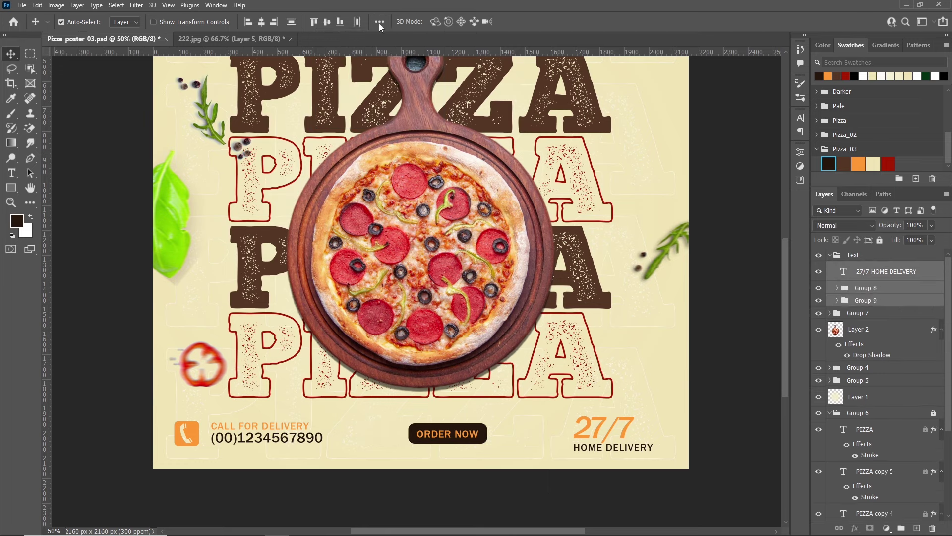
left_click(733, 447)
Step: Check the button rectangle's shape properties and nudge the footer items slightly down
left_click(838, 288)
left_click(878, 325)
left_click(209, 6)
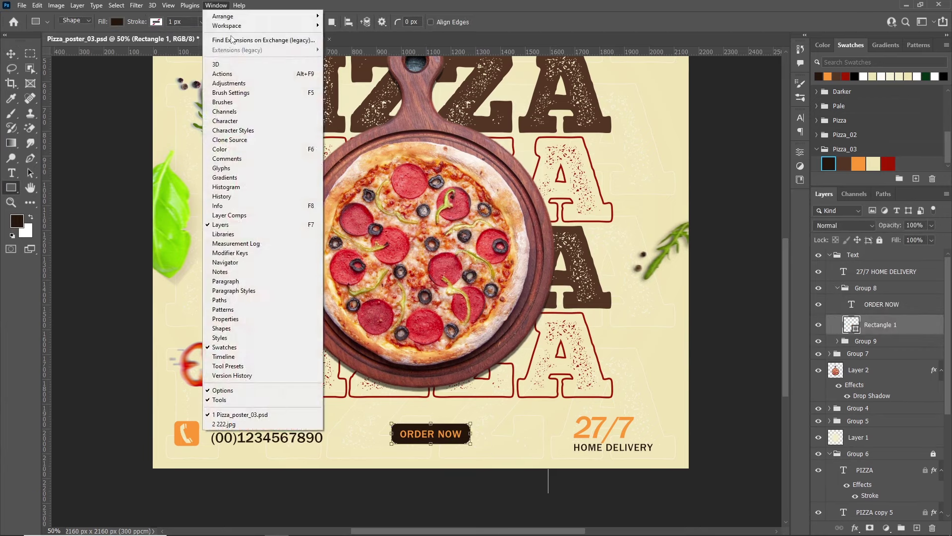
left_click(228, 322)
left_click(772, 147)
left_click(853, 255)
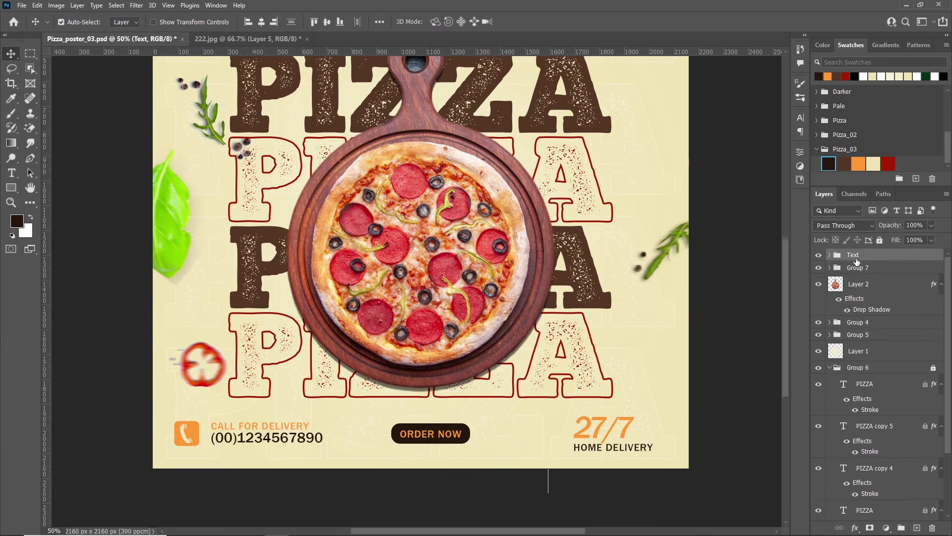
key("shift+Down")
key("shift+Down")
key("shift+Down")
left_click(874, 271)
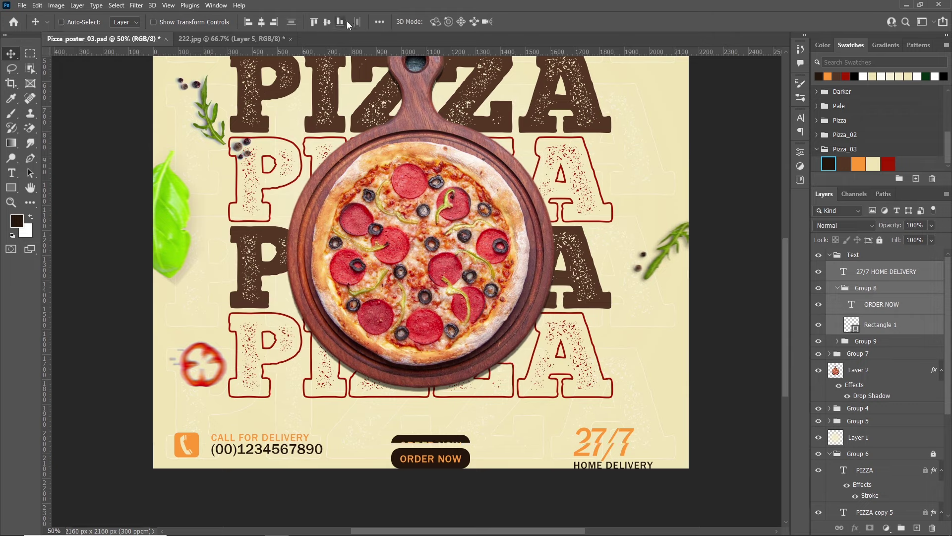
left_click(380, 21)
left_click(371, 443)
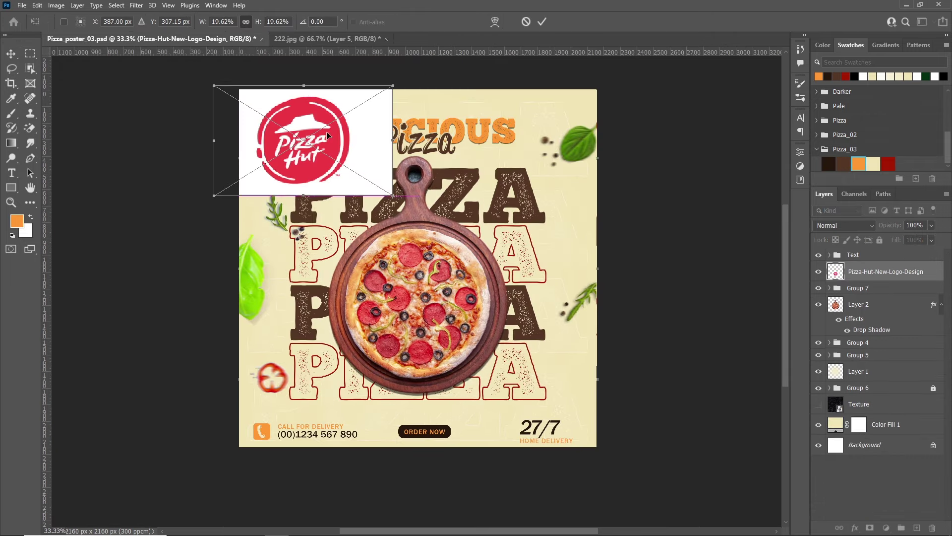
Step: Commit the logo's smaller top-left size and set its blend mode to Darken to drop the white
key("Return")
left_click(843, 226)
left_click(883, 274)
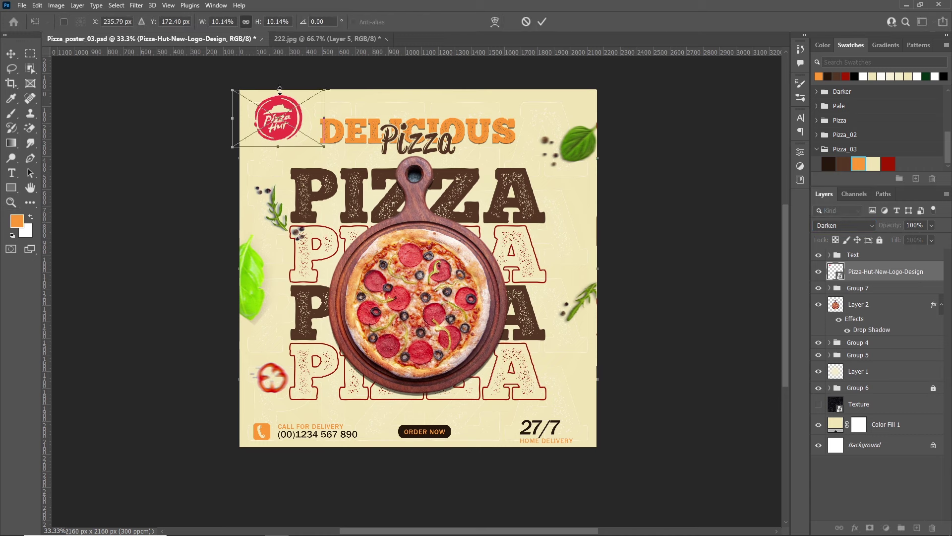
Step: Add a clipped Hue/Saturation adjustment, boosting saturation and darkening the logo's Reds toward Lightness -98
left_click(886, 528)
left_click(854, 441)
left_click(705, 395)
mouse_move(711, 226)
left_mouse_down()
mouse_move(739, 247)
mouse_move(708, 268)
mouse_move(769, 247)
left_mouse_up()
left_click(712, 197)
left_click(695, 216)
left_click_drag(711, 269, 648, 266)
left_click_drag(768, 247, 776, 248)
left_click_drag(654, 269, 649, 269)
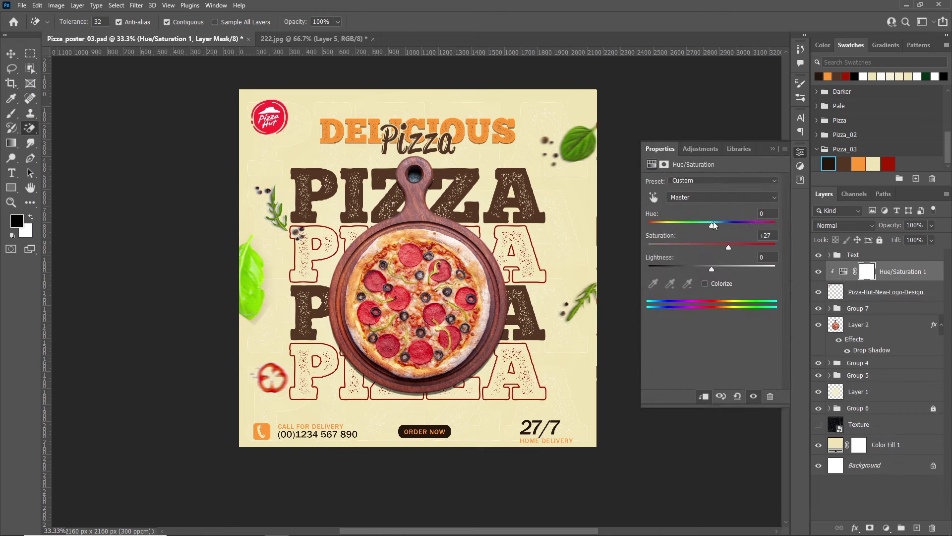
Step: Reselect Reds and set them to Saturation +92 and Lightness -98 for a dark maroon logo
left_click(713, 197)
left_click(713, 215)
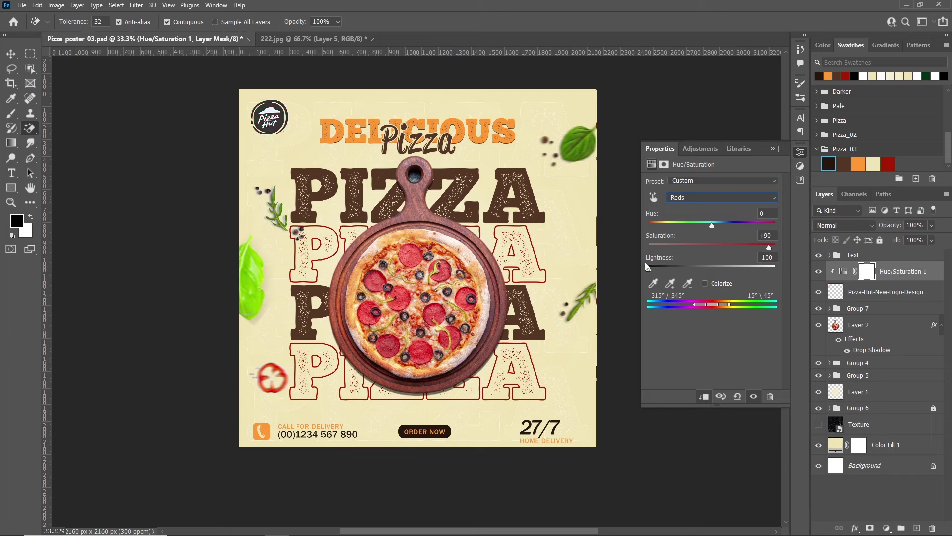
left_click(776, 246)
left_click_drag(651, 271, 649, 271)
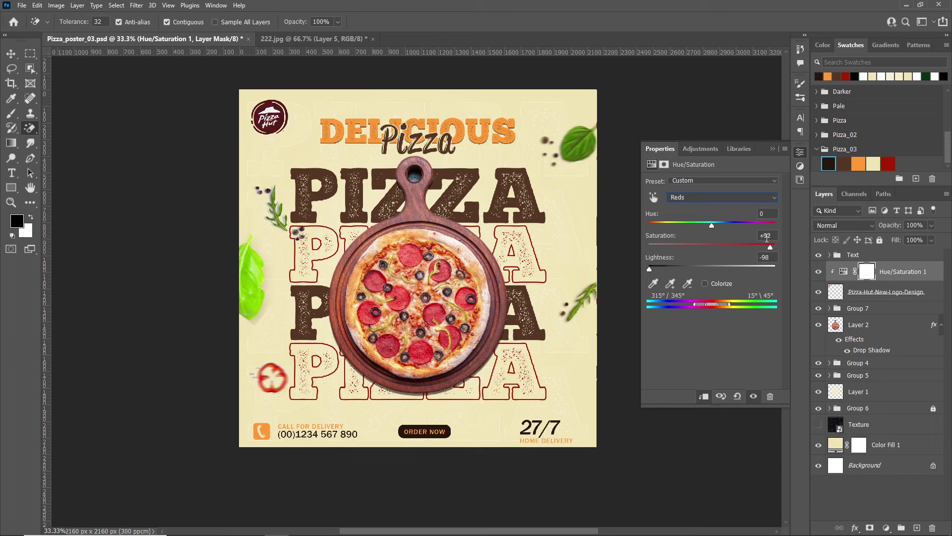